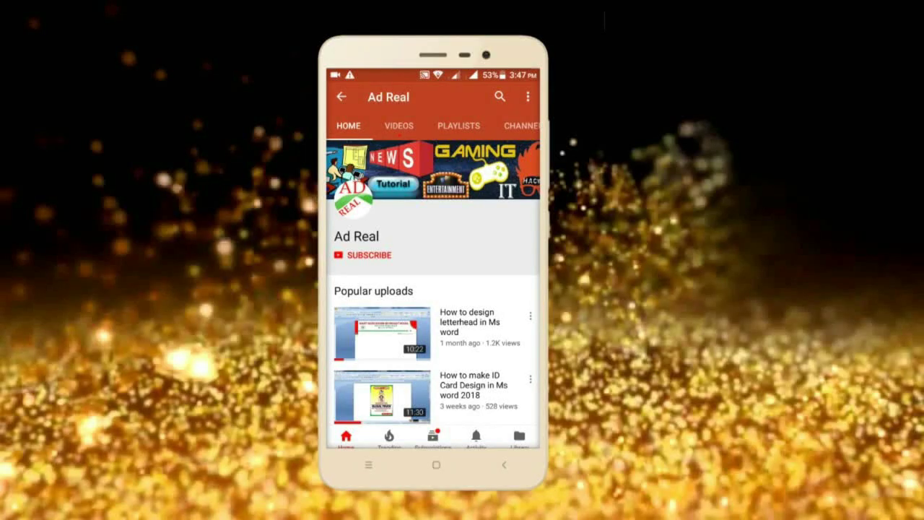
# - Start with a blank Document1 and bring up the Page Layout options
pyautogui.click(365, 255)
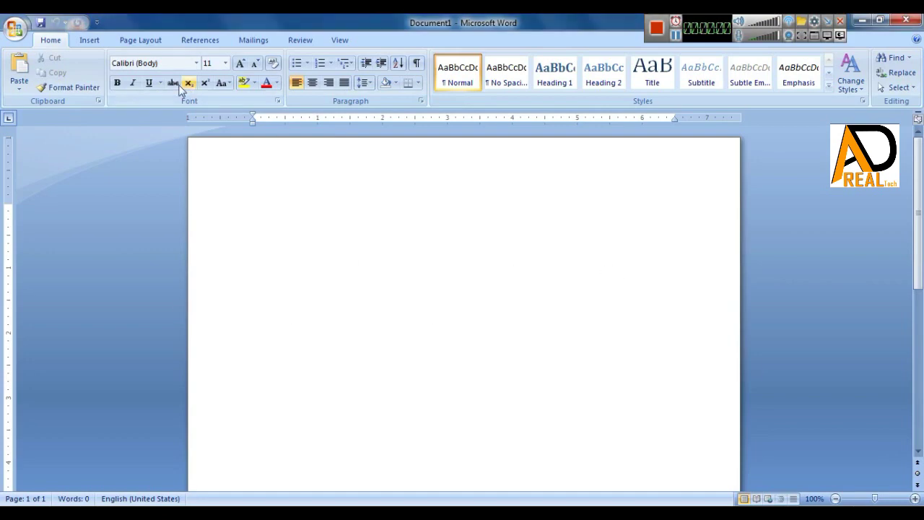
pyautogui.click(140, 41)
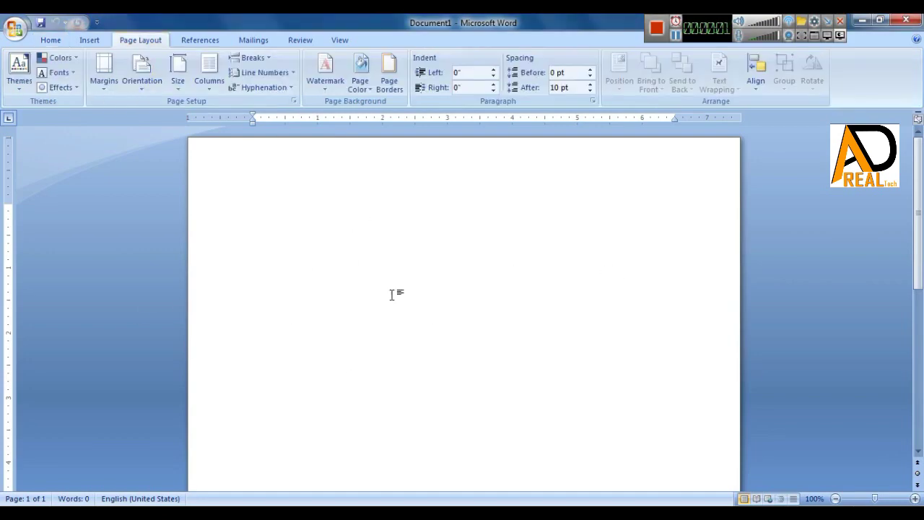
# - Give the document a custom paper size of 7.5 inches wide by 5 inches high
pyautogui.click(179, 72)
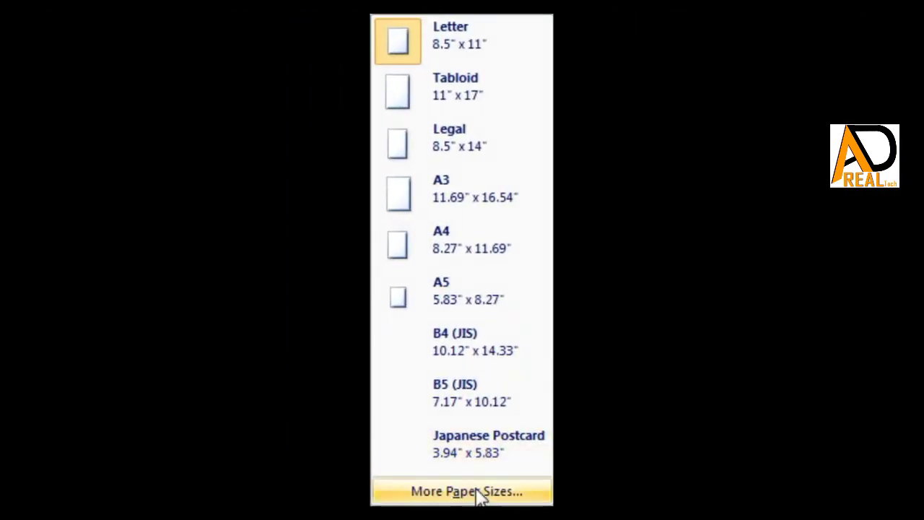
pyautogui.click(477, 491)
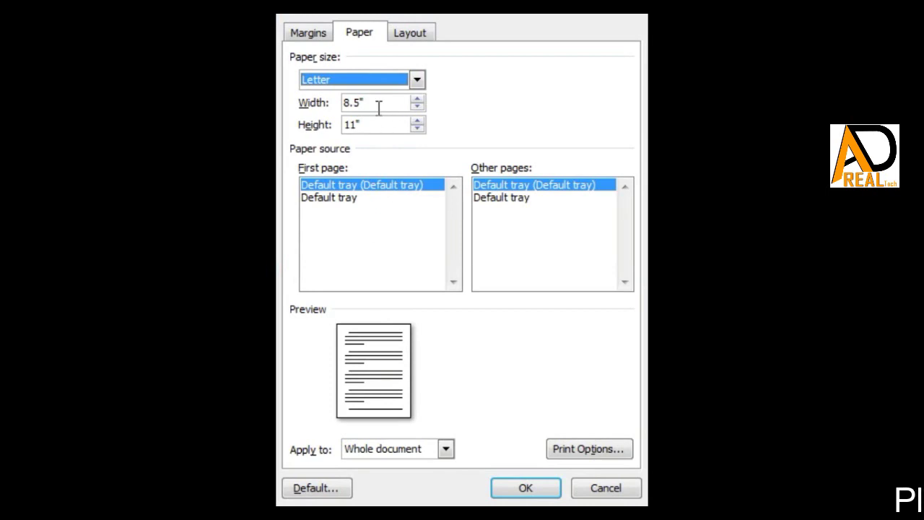
pyautogui.moveTo(378, 105); pyautogui.dragTo(337, 114)
pyautogui.write('8')
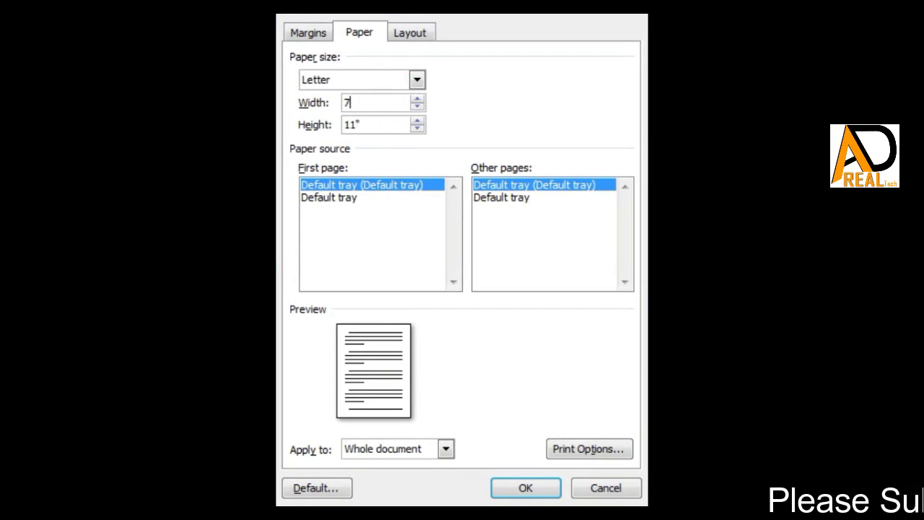
pyautogui.press('Tab')
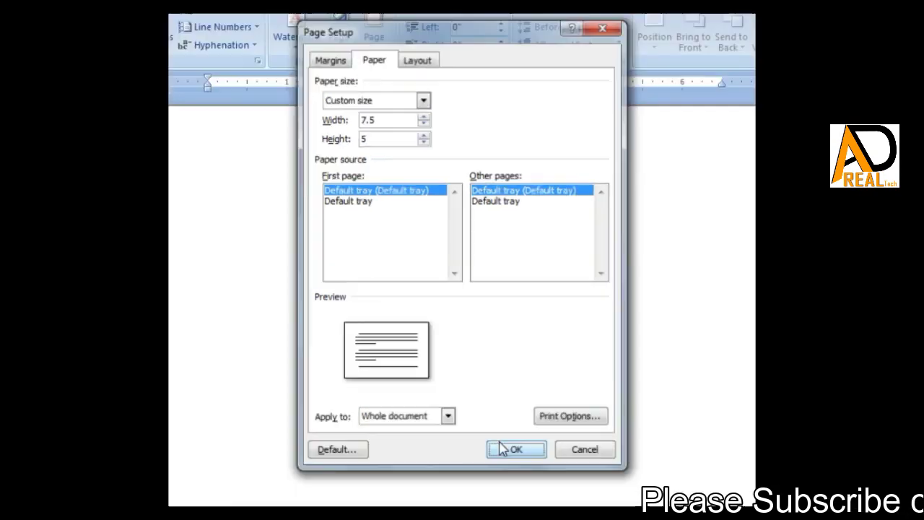
pyautogui.click(513, 449)
pyautogui.click(104, 73)
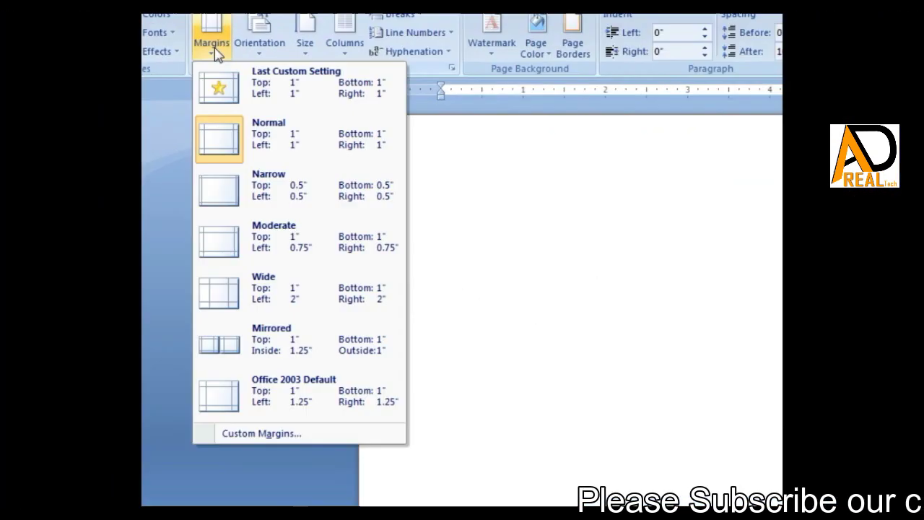
# - Set the top, bottom, left and right custom margins to 0.3 inch
pyautogui.click(133, 390)
pyautogui.doubleClick(392, 79)
pyautogui.write('0.3')
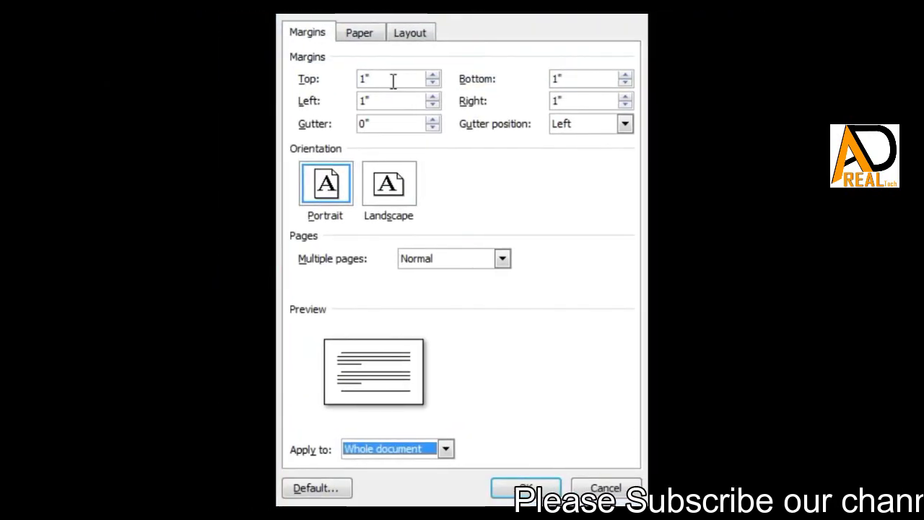
pyautogui.press('Tab')
pyautogui.write('0')
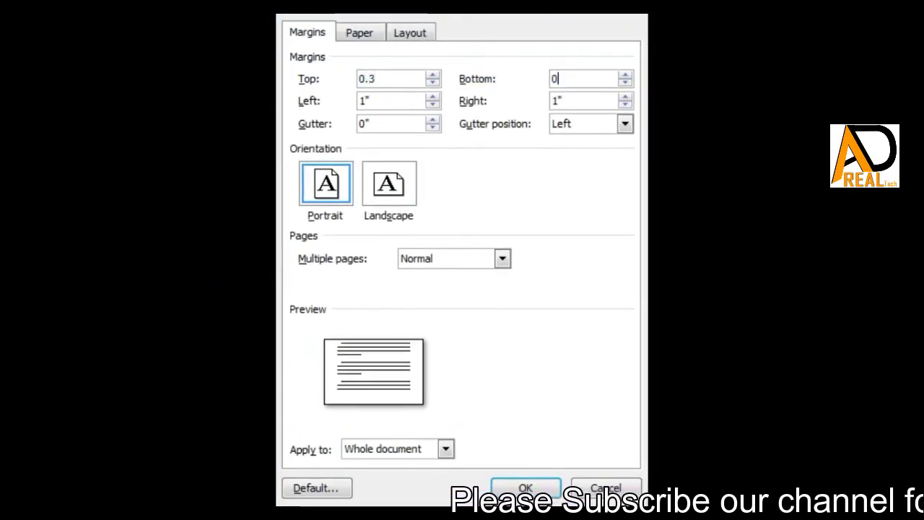
pyautogui.press('Tab')
pyautogui.write('0.3')
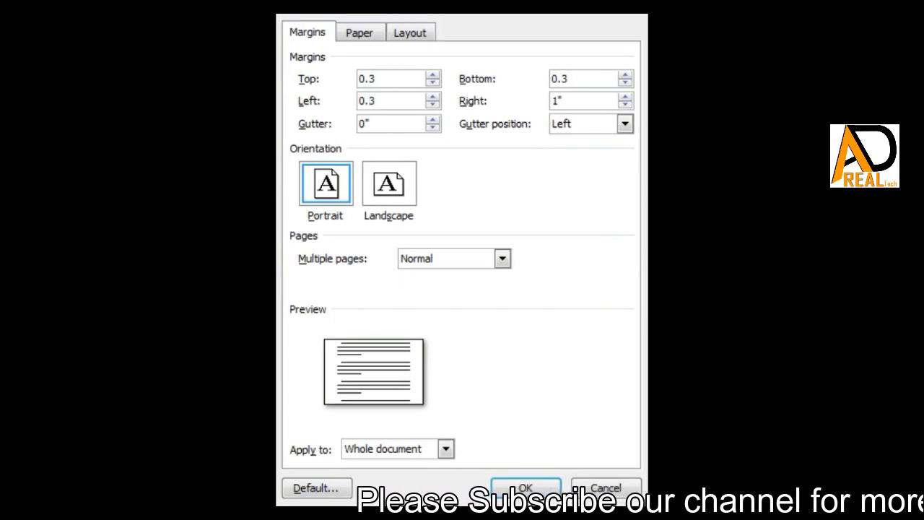
pyautogui.press('Tab')
pyautogui.write('0.3')
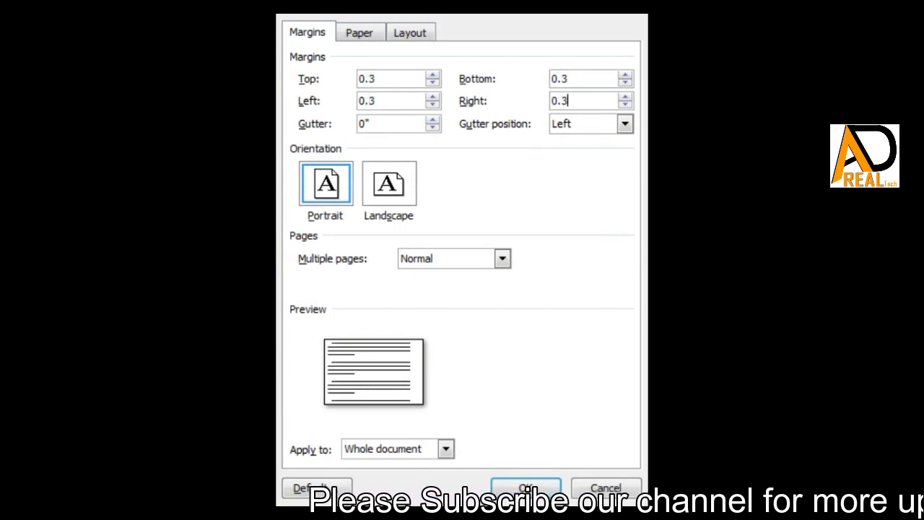
pyautogui.press('Return')
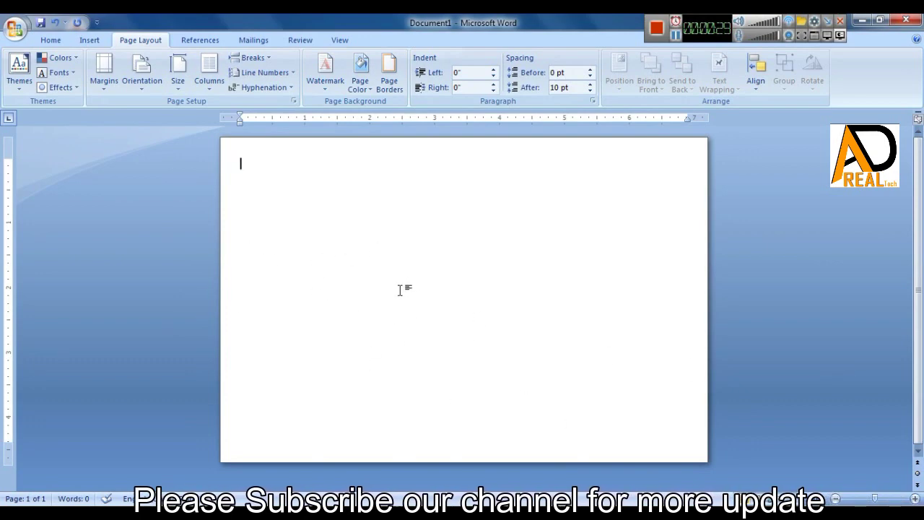
# - Frame the page with a solid black 4½ pt Box page border
pyautogui.click(390, 77)
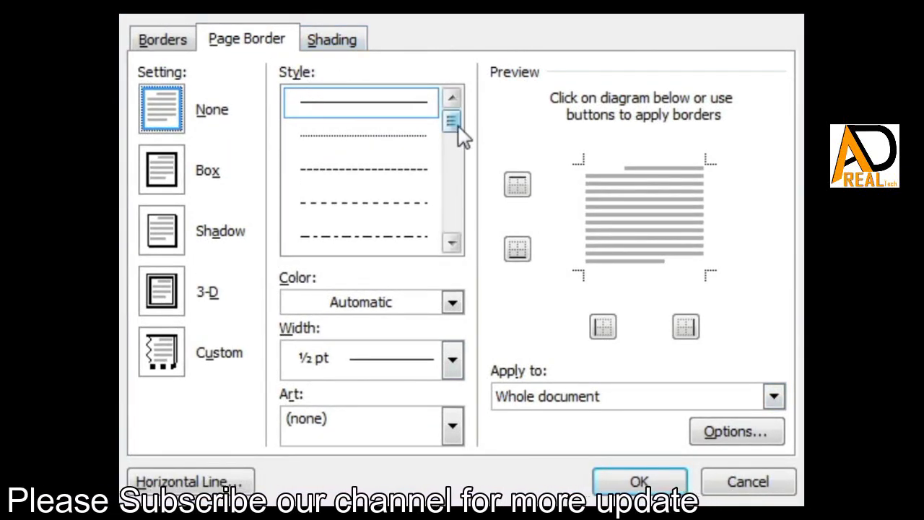
pyautogui.click(402, 109)
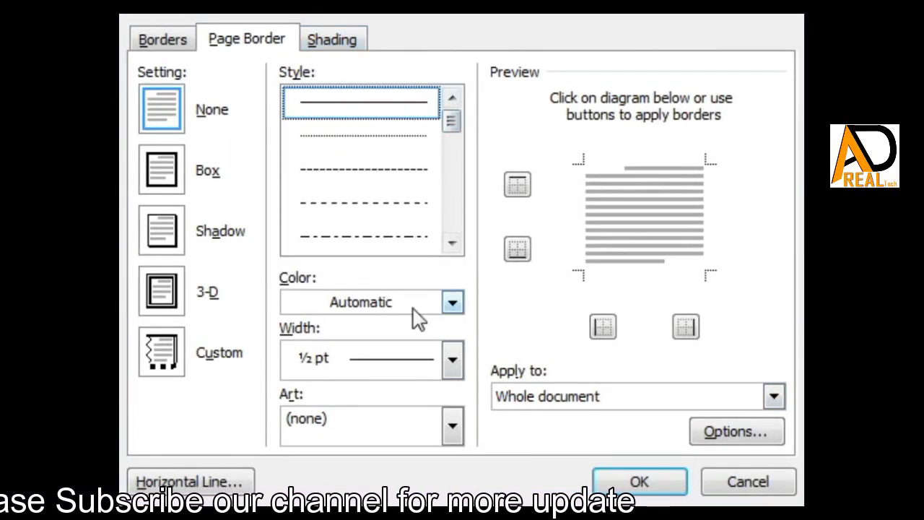
pyautogui.click(452, 359)
pyautogui.click(361, 517)
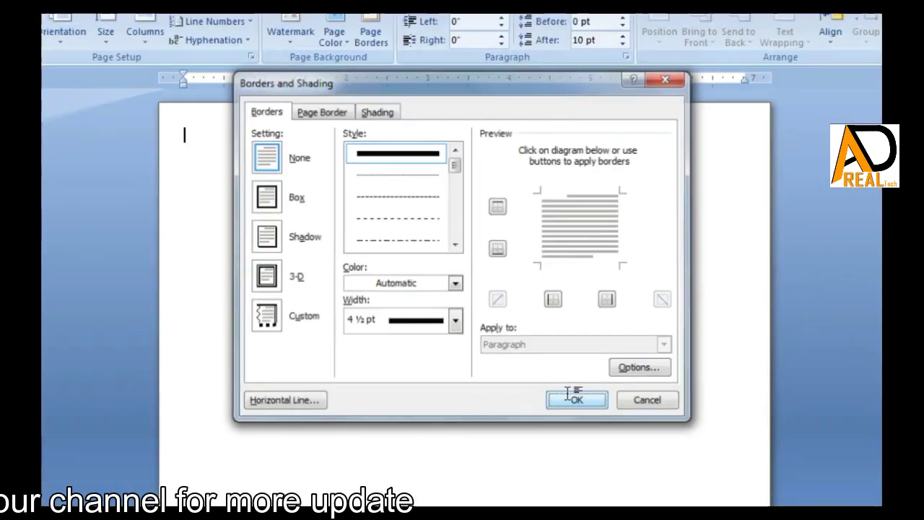
pyautogui.click(576, 399)
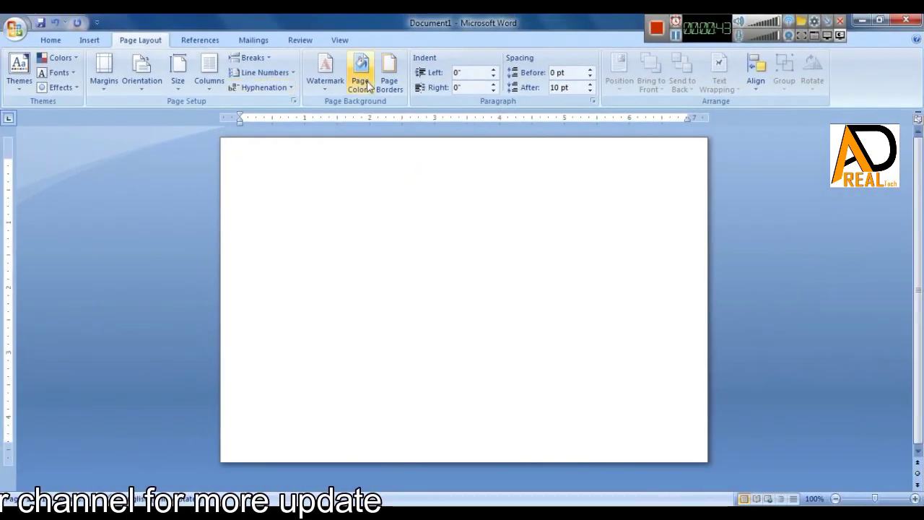
pyautogui.click(388, 75)
pyautogui.click(167, 177)
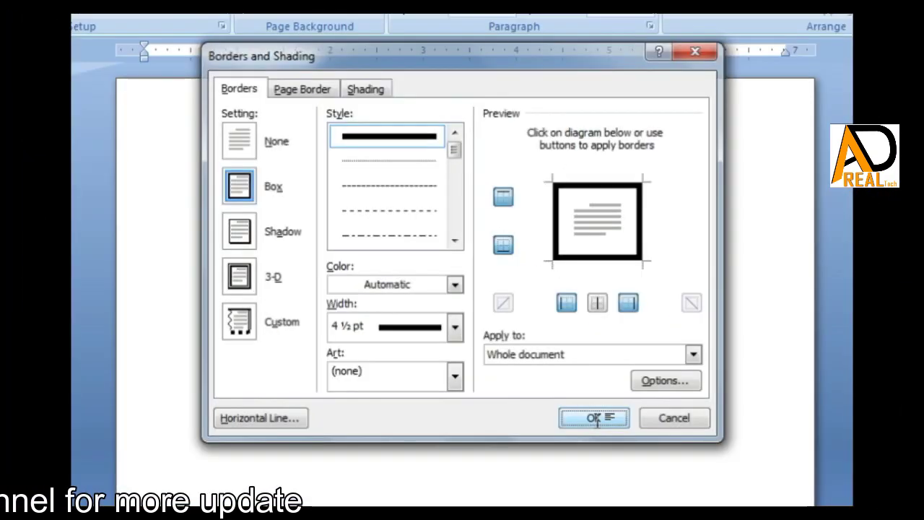
pyautogui.click(599, 416)
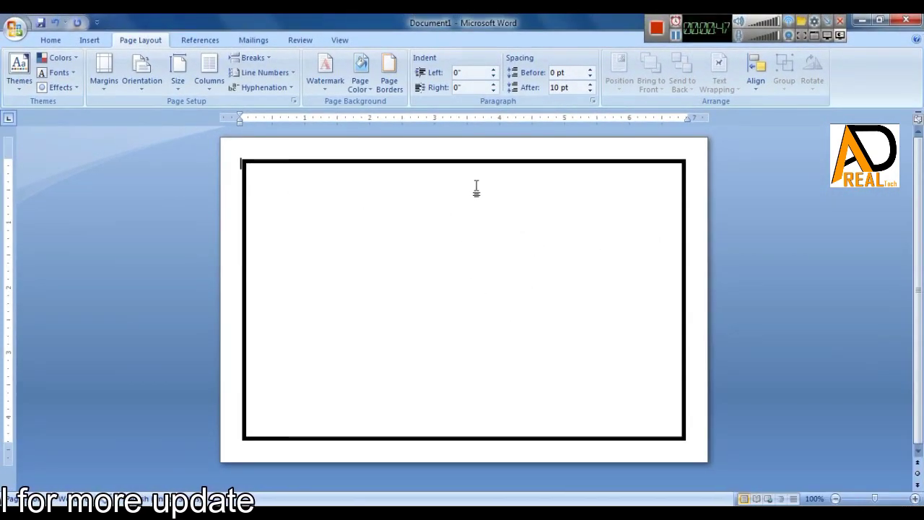
# - Change the page border width to 3 pt and its colour to standard orange
pyautogui.click(391, 81)
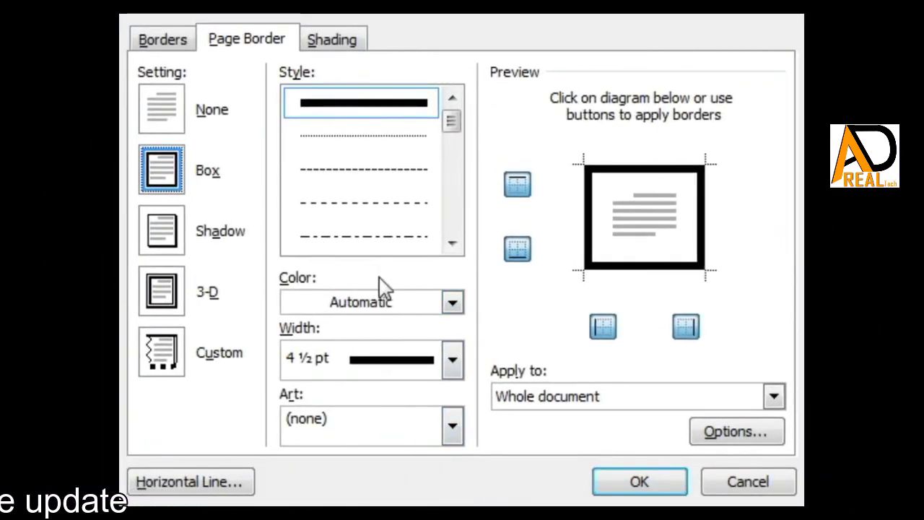
pyautogui.click(454, 369)
pyautogui.click(390, 506)
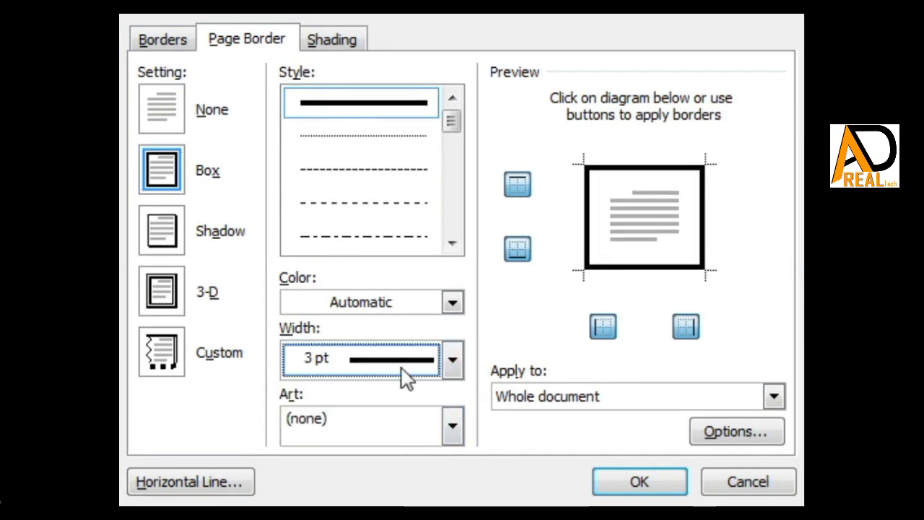
pyautogui.click(451, 303)
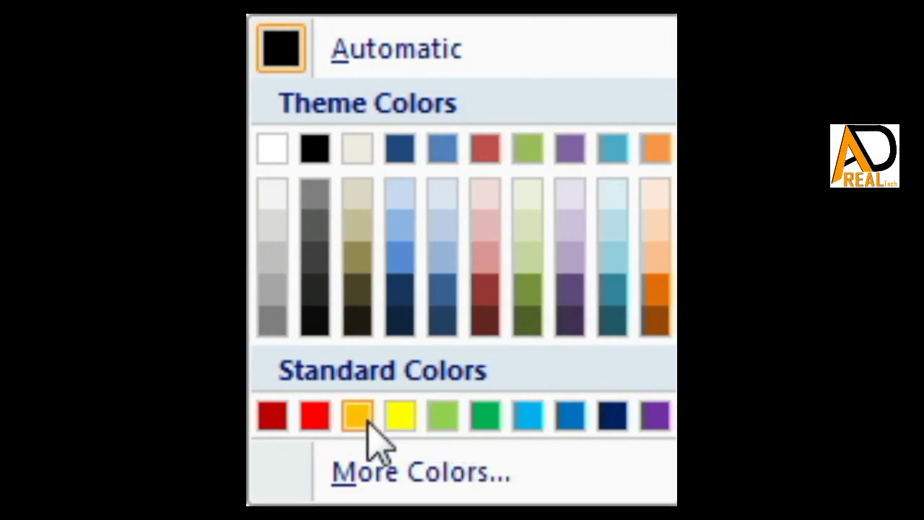
pyautogui.click(657, 289)
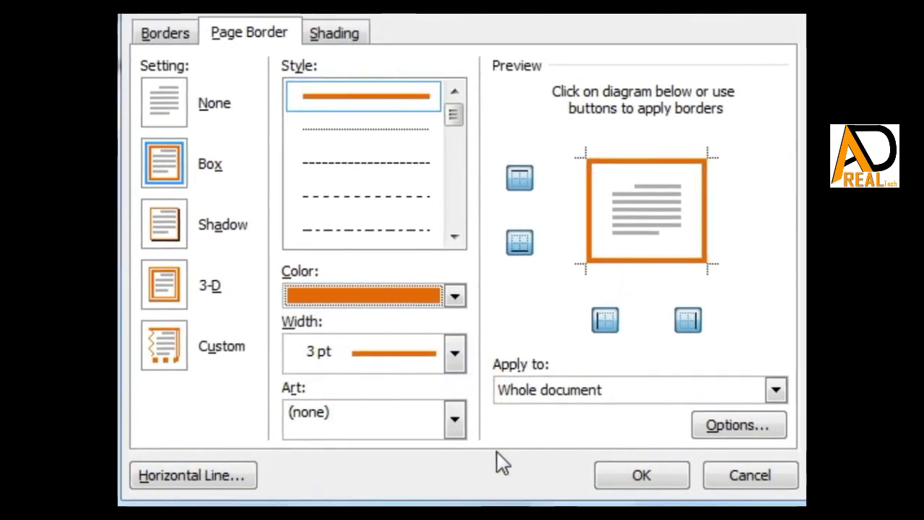
pyautogui.click(640, 482)
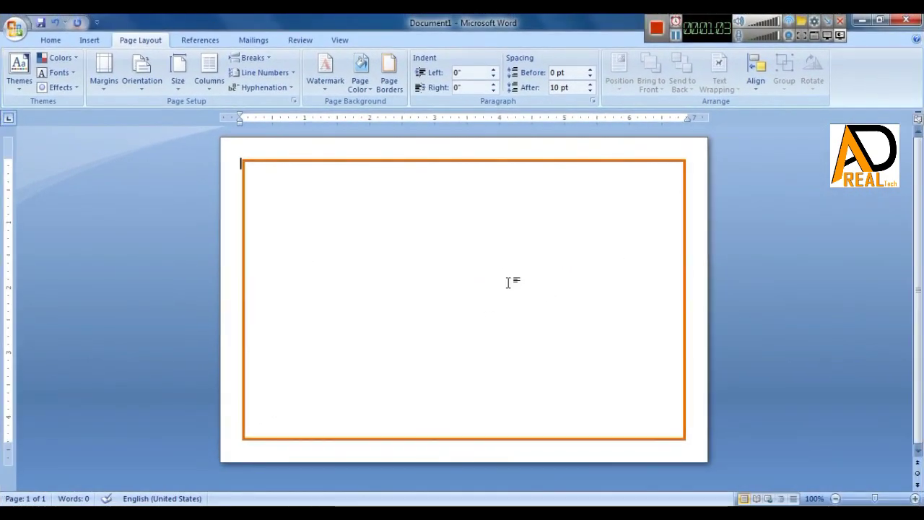
pyautogui.click(389, 76)
# - Set the border's top, bottom, left and right distances from the page edge to 18 pt
pyautogui.click(707, 426)
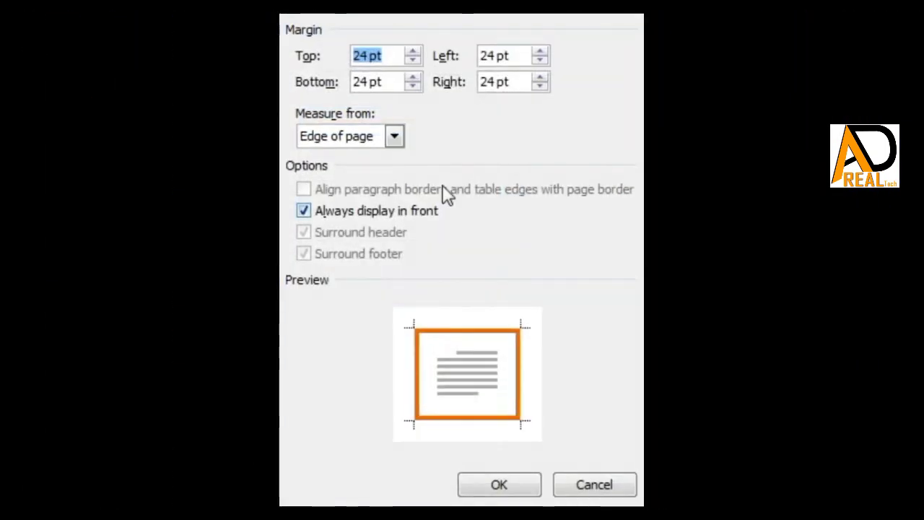
pyautogui.click(413, 60)
pyautogui.click(412, 61)
pyautogui.click(413, 60)
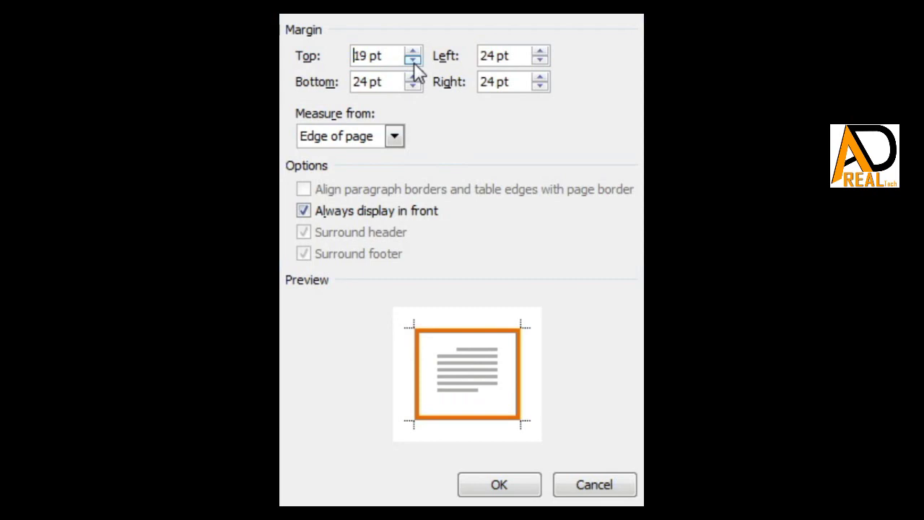
pyautogui.click(413, 60)
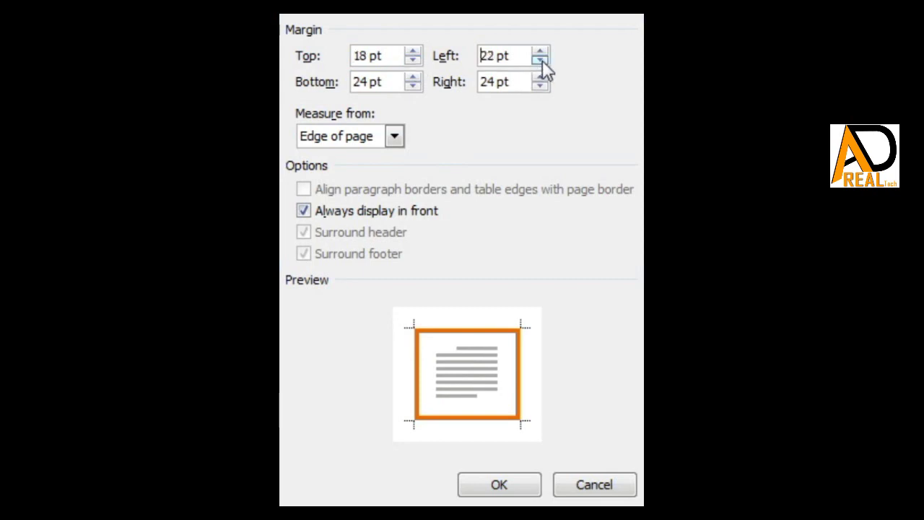
pyautogui.click(413, 86)
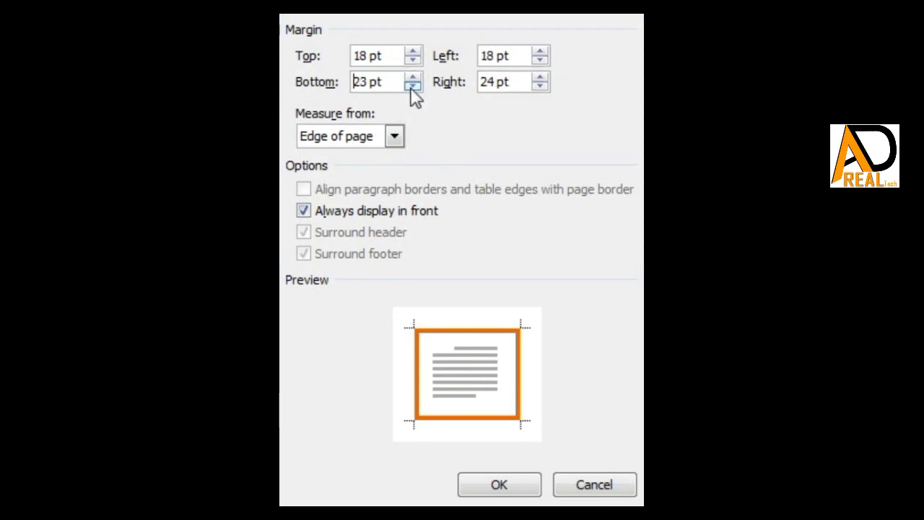
pyautogui.click(413, 86)
pyautogui.click(535, 88)
pyautogui.click(536, 88)
pyautogui.click(536, 88)
pyautogui.click(536, 87)
pyautogui.click(536, 87)
pyautogui.click(535, 87)
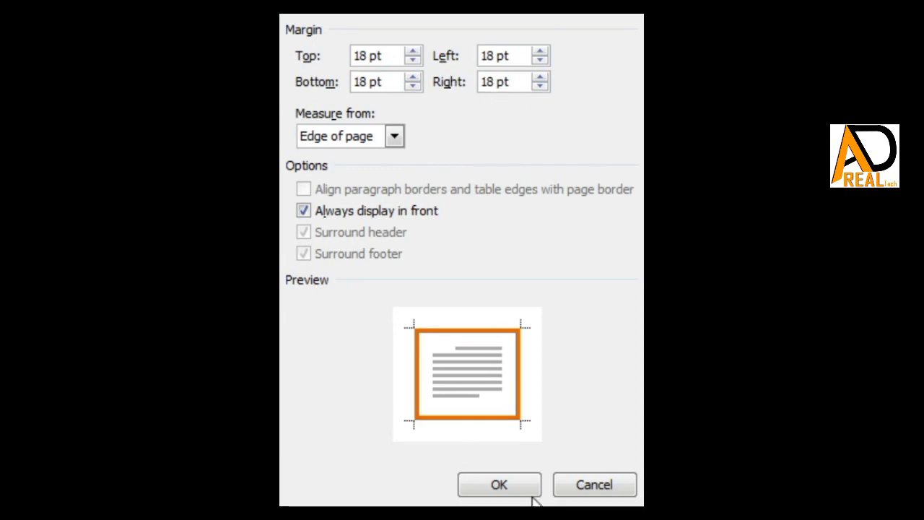
pyautogui.click(532, 495)
pyautogui.click(642, 486)
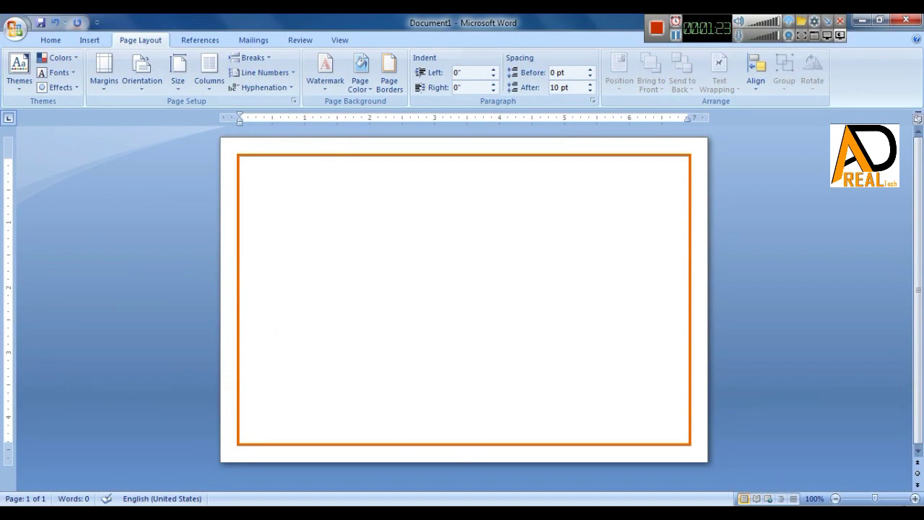
pyautogui.click(915, 498)
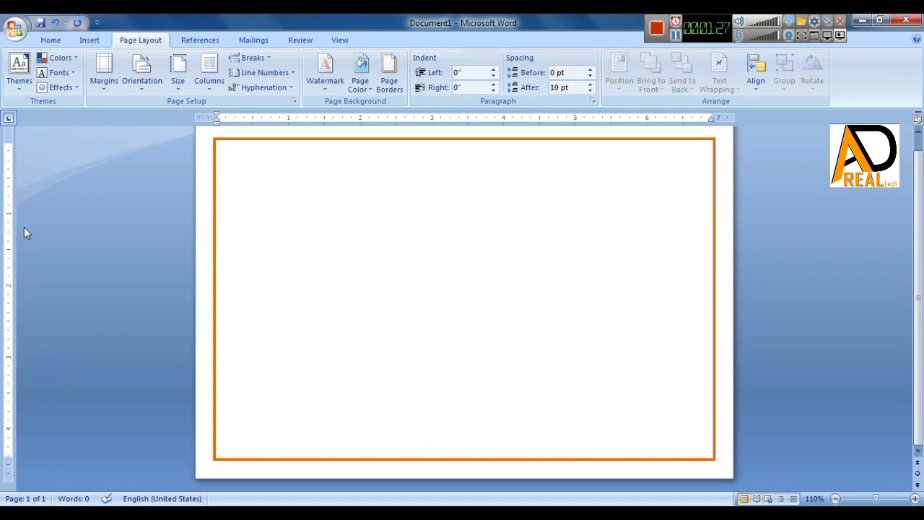
# - Draw a freeform triangle filling the page's bottom-left corner
pyautogui.click(89, 40)
pyautogui.click(200, 74)
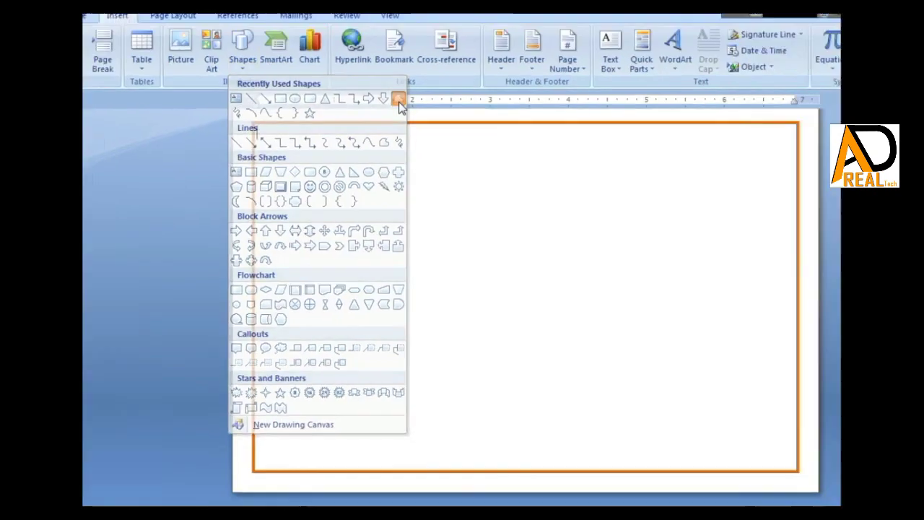
pyautogui.click(398, 99)
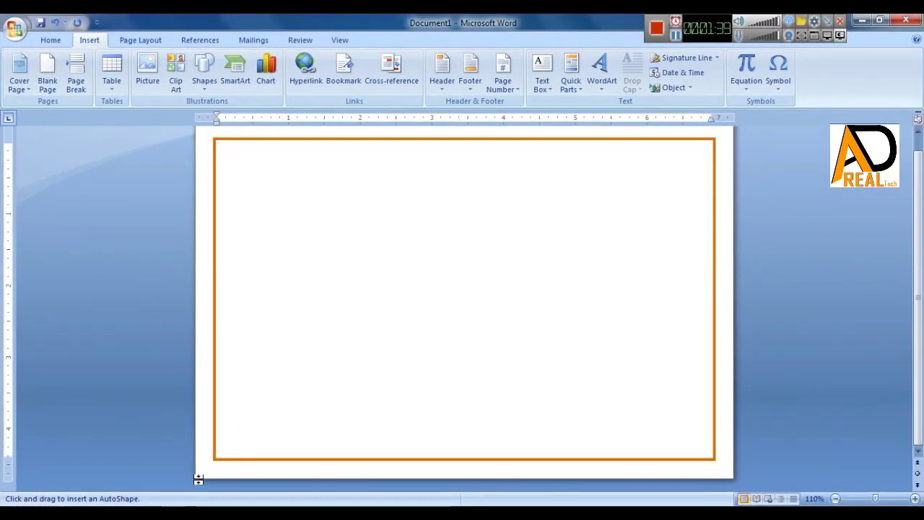
pyautogui.moveTo(199, 474); pyautogui.dragTo(200, 364)
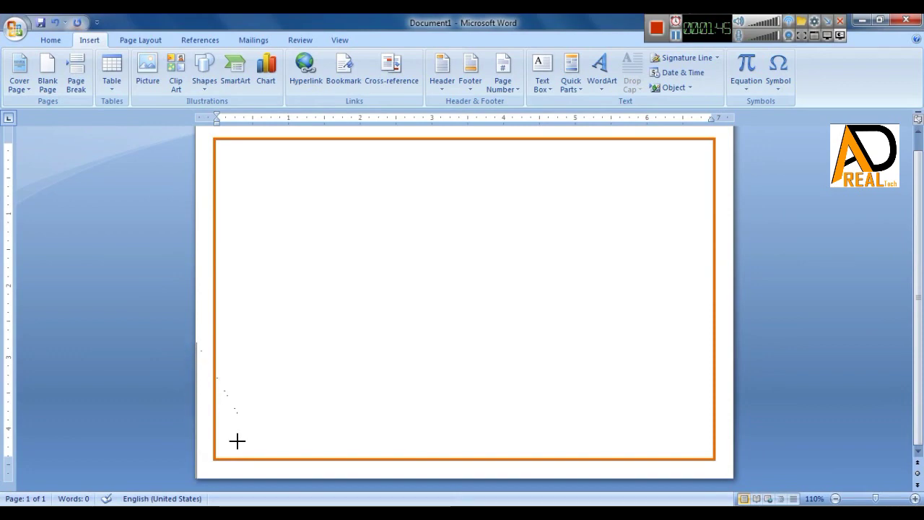
pyautogui.moveTo(261, 470); pyautogui.dragTo(276, 477)
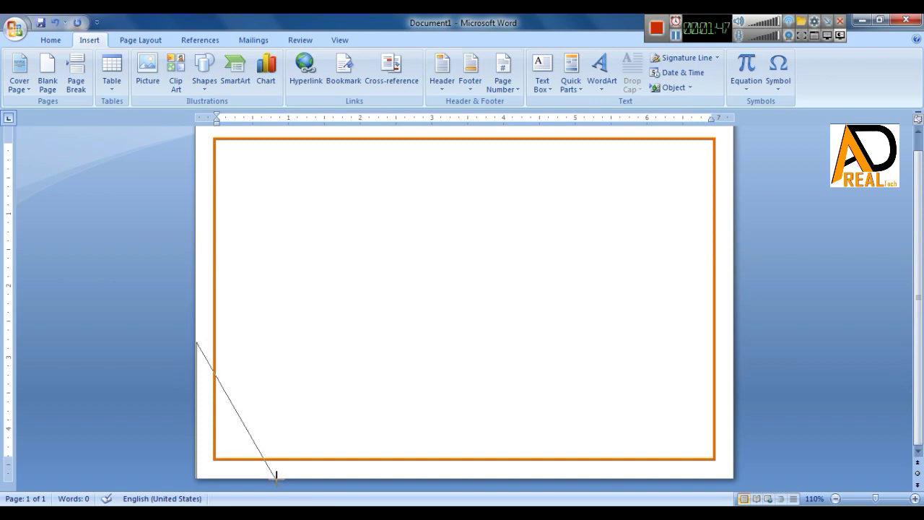
pyautogui.moveTo(276, 476); pyautogui.dragTo(276, 477)
pyautogui.click(247, 453)
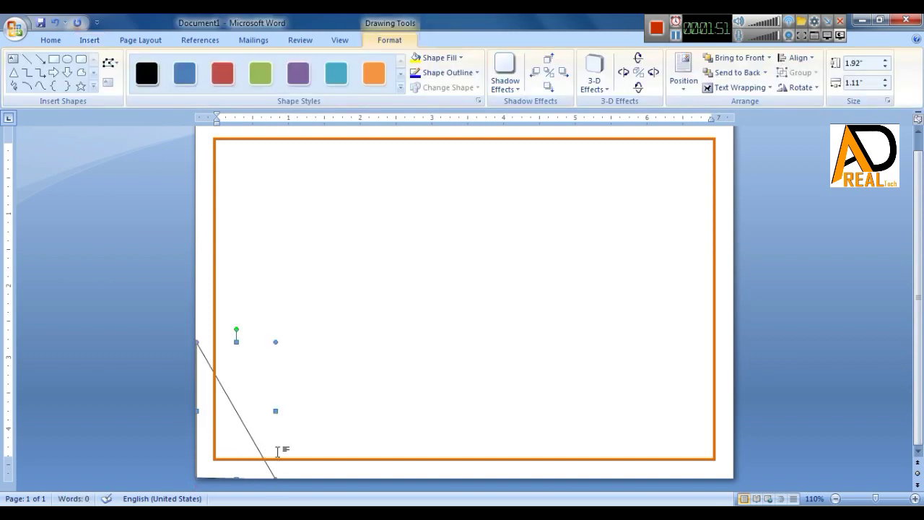
# - Fill the corner triangle with Dark Blue
pyautogui.click(444, 58)
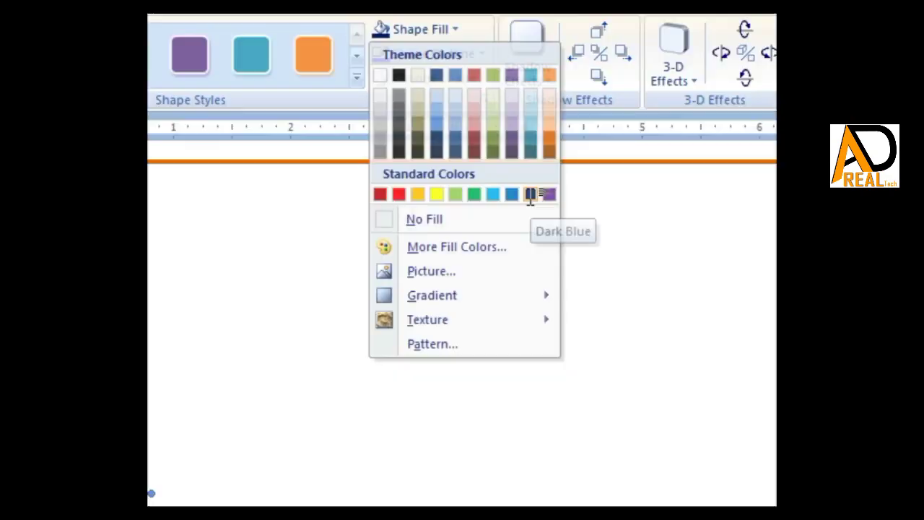
pyautogui.click(566, 252)
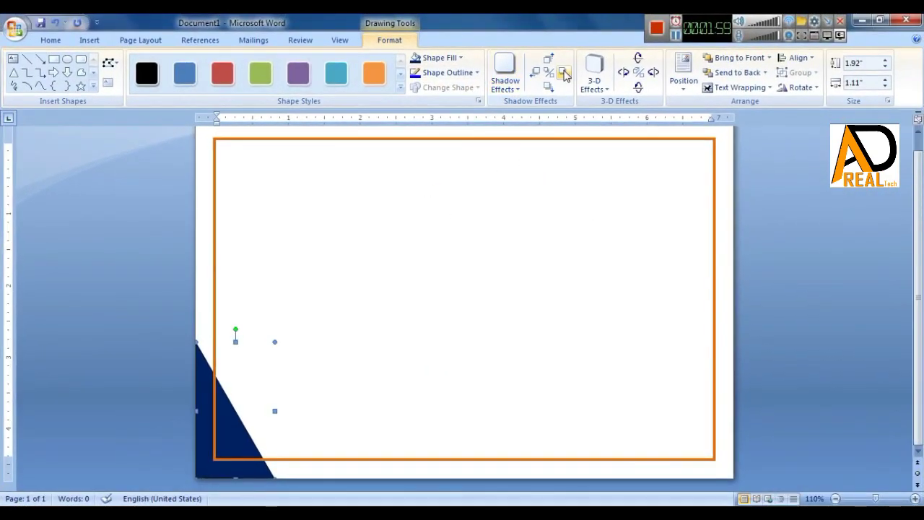
pyautogui.click(471, 318)
pyautogui.click(130, 40)
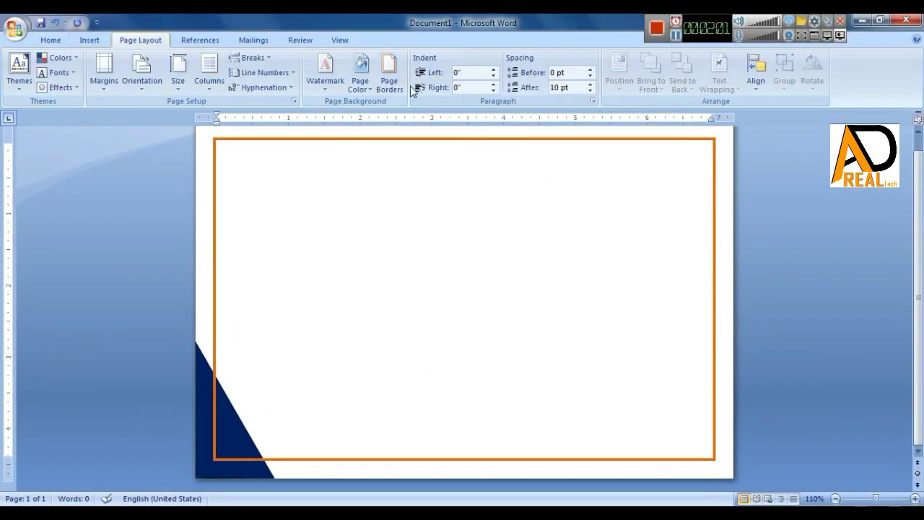
pyautogui.click(388, 72)
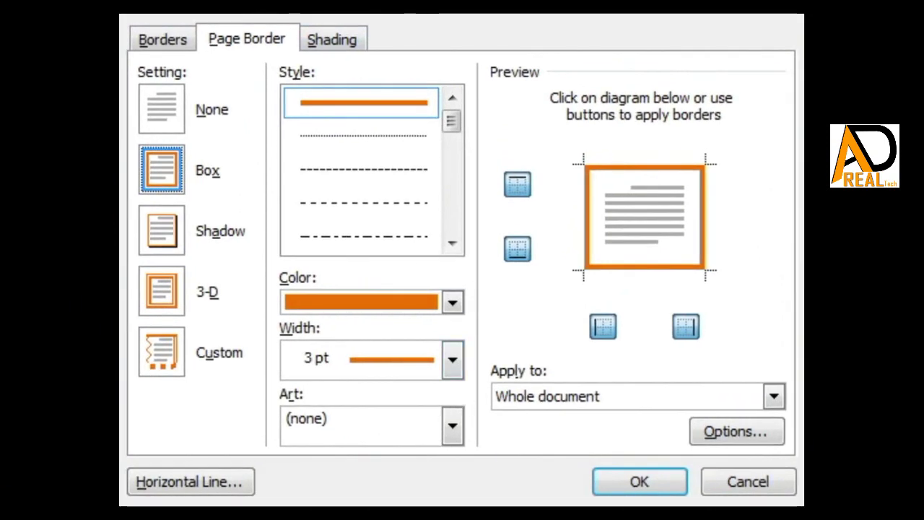
# - Set the page border to None, removing the orange frame from the page
pyautogui.click(174, 112)
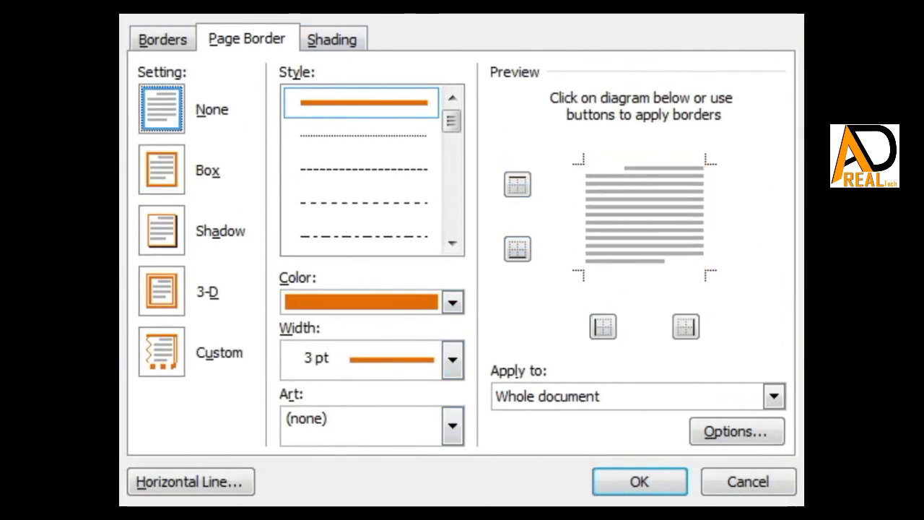
pyautogui.click(643, 491)
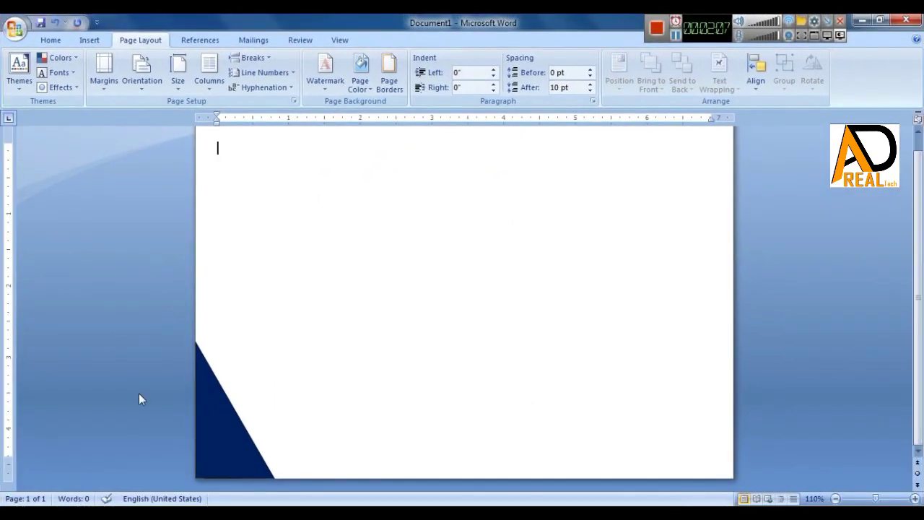
pyautogui.click(229, 438)
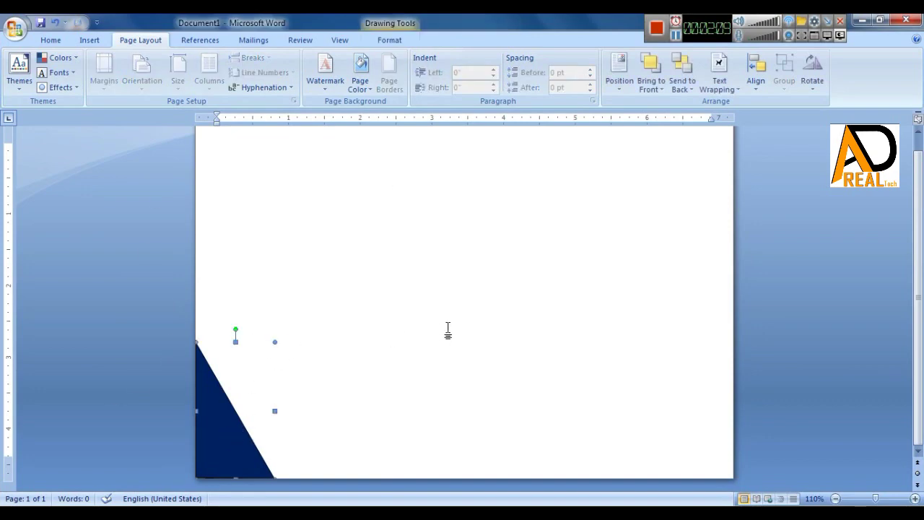
pyautogui.click(90, 40)
pyautogui.click(372, 258)
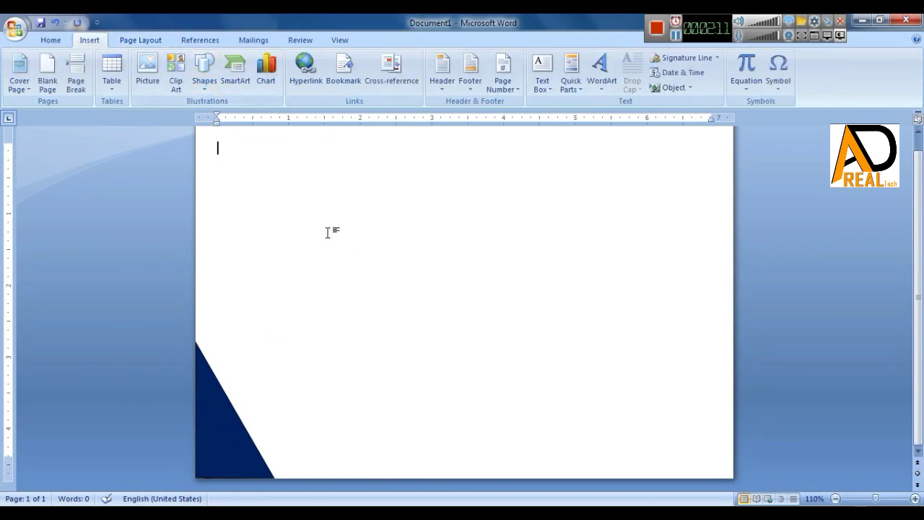
# - At 150% zoom, trace a second freeform triangle just outside the blue triangle's slanted edge
pyautogui.click(205, 80)
pyautogui.click(340, 121)
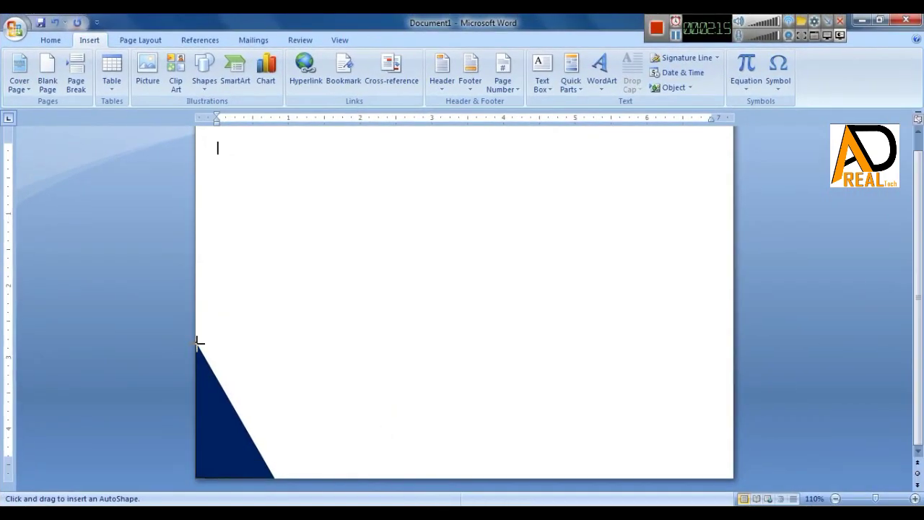
pyautogui.click(915, 499)
pyautogui.click(915, 499)
pyautogui.click(915, 498)
pyautogui.click(915, 498)
pyautogui.scroll(-3, 512, 357)
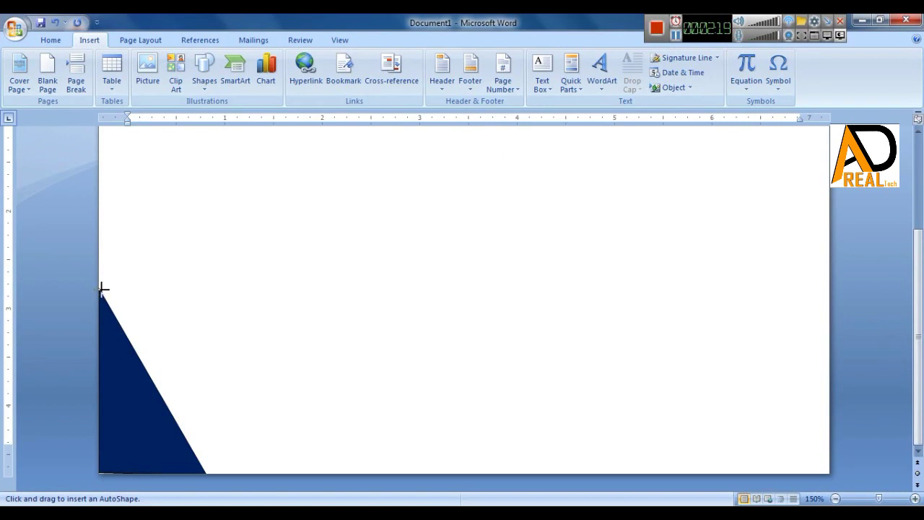
pyautogui.moveTo(101, 288); pyautogui.dragTo(208, 471)
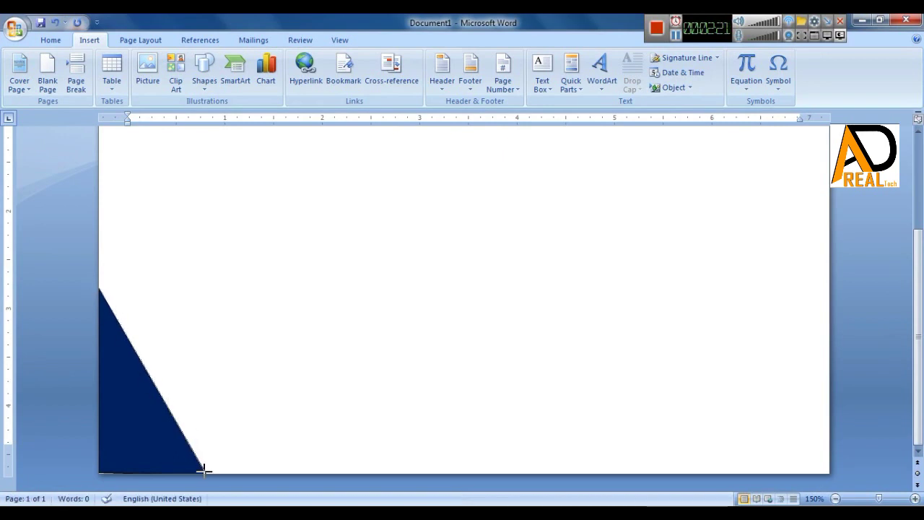
pyautogui.moveTo(208, 471); pyautogui.dragTo(205, 472)
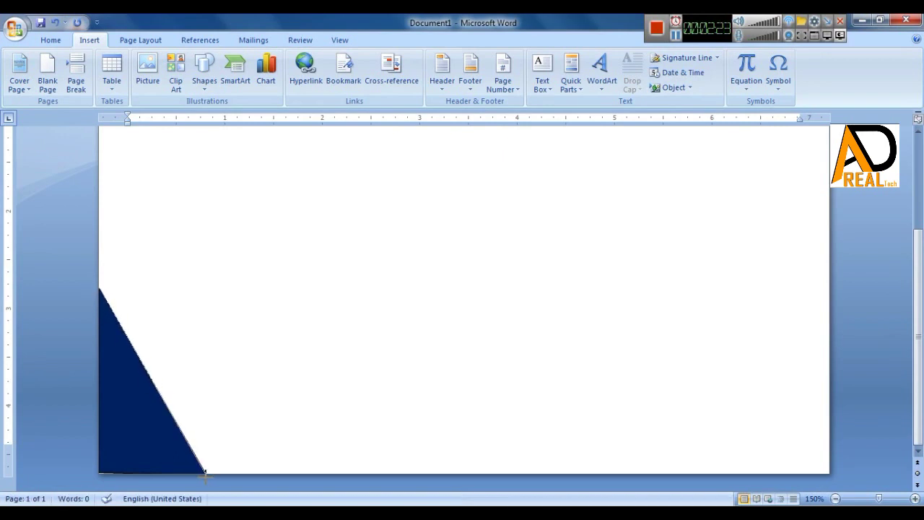
pyautogui.moveTo(230, 471); pyautogui.dragTo(101, 285)
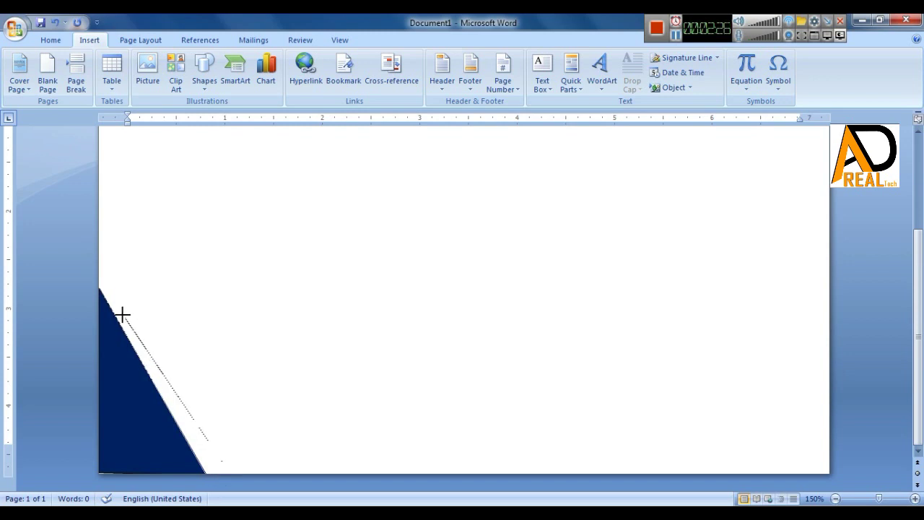
pyautogui.click(101, 284)
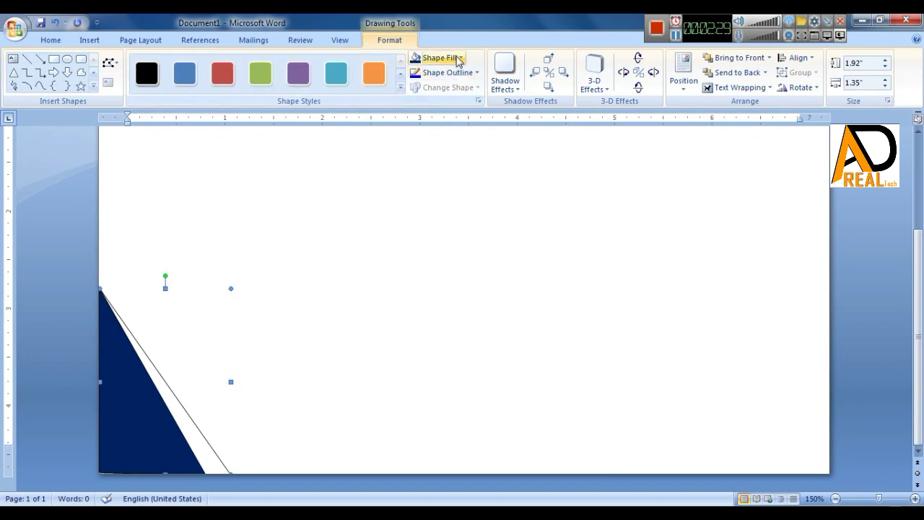
# - Try various custom fill colours on the strip, settling temporarily on a blue fill
pyautogui.click(460, 58)
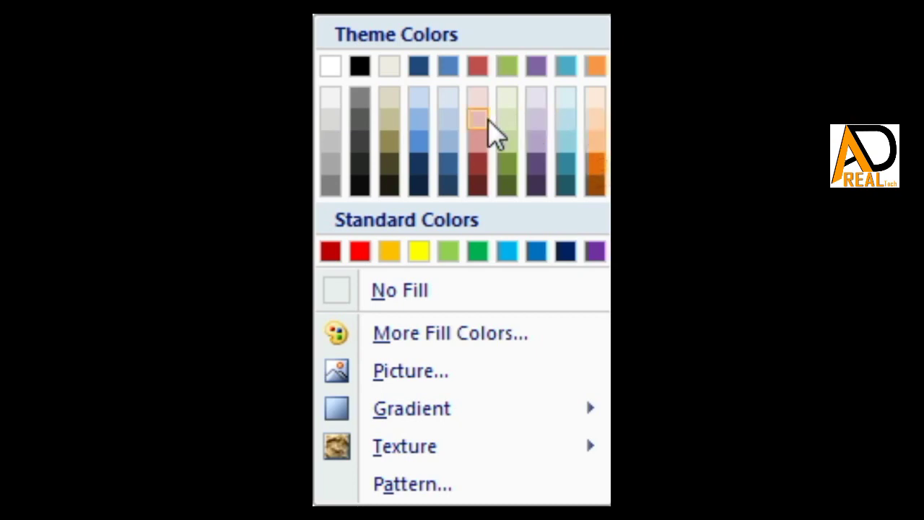
pyautogui.click(458, 335)
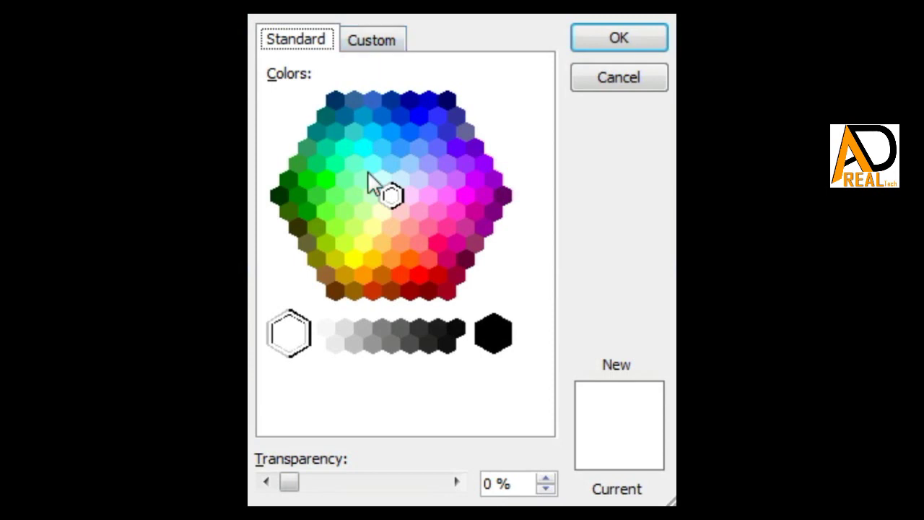
pyautogui.click(370, 230)
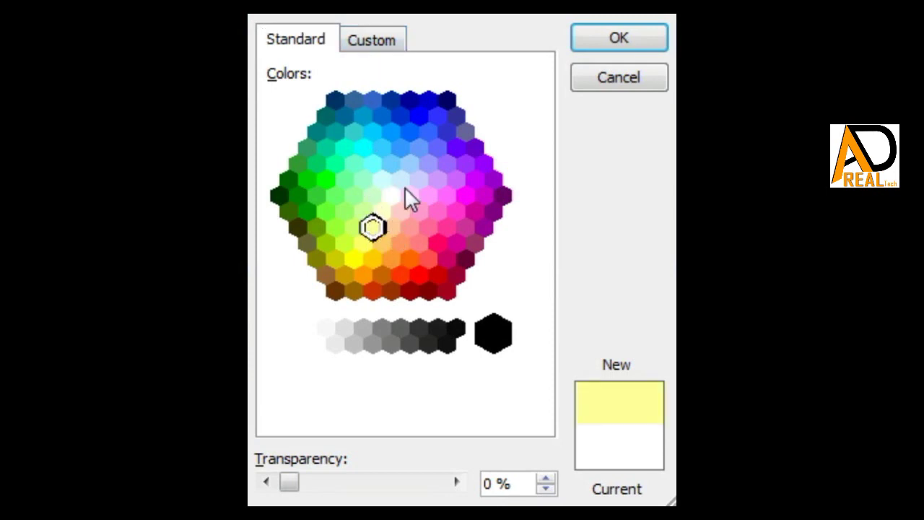
pyautogui.click(383, 244)
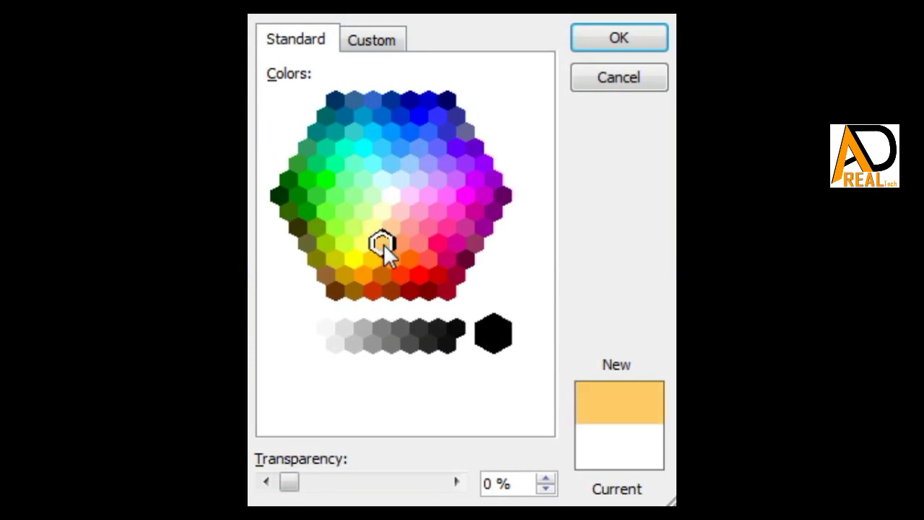
pyautogui.click(371, 260)
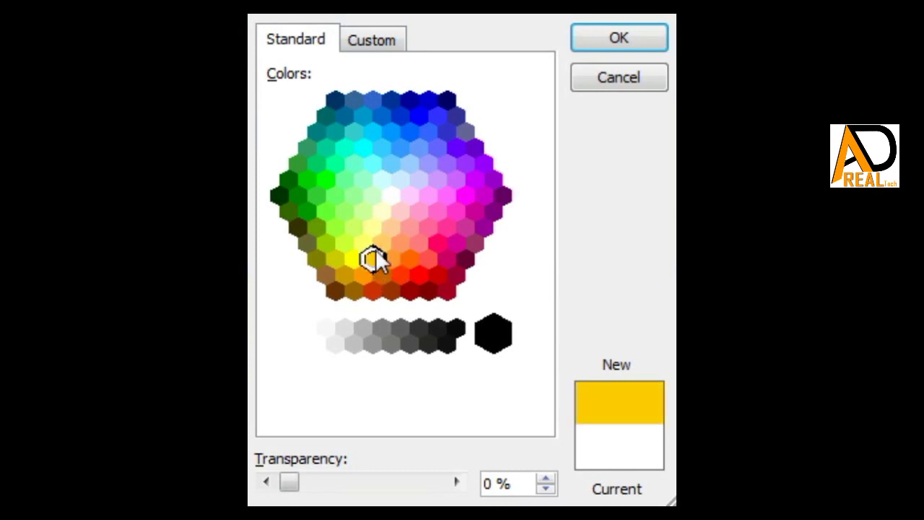
pyautogui.click(387, 231)
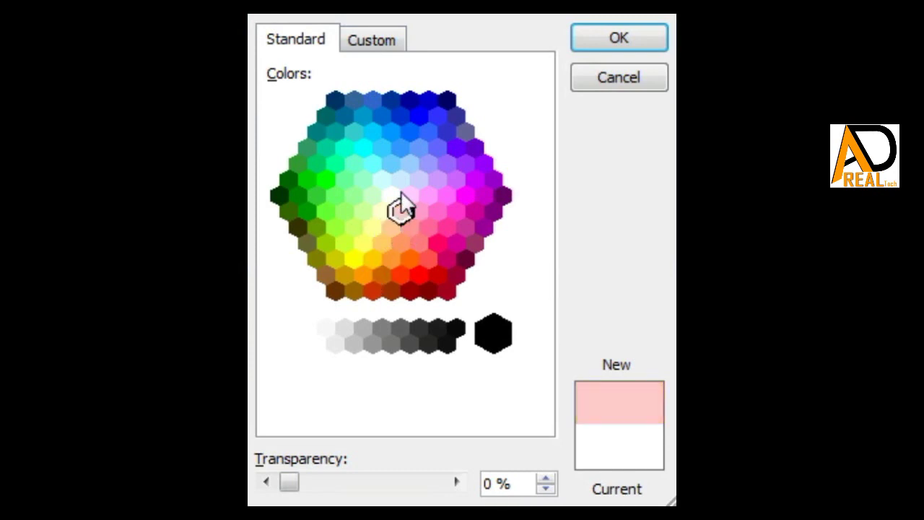
pyautogui.click(372, 196)
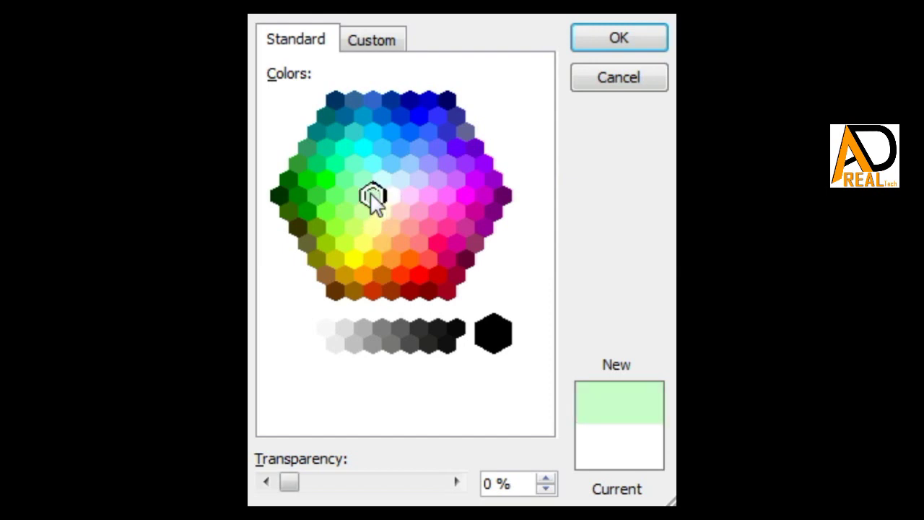
pyautogui.click(382, 180)
pyautogui.click(317, 165)
pyautogui.click(307, 179)
pyautogui.click(296, 195)
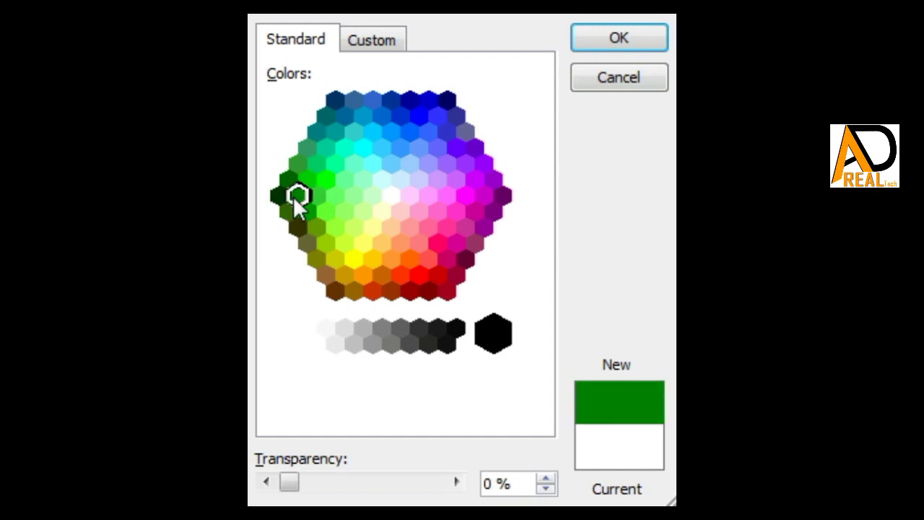
pyautogui.click(307, 210)
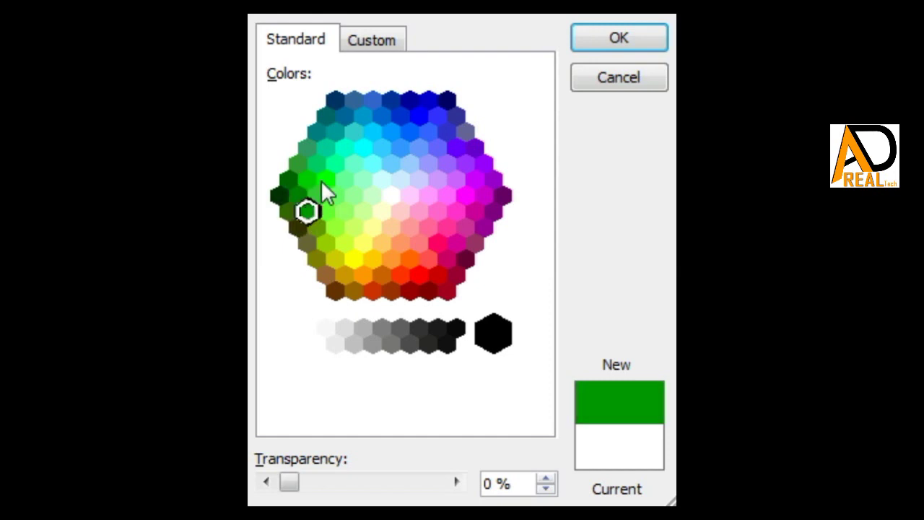
pyautogui.click(334, 164)
pyautogui.click(349, 149)
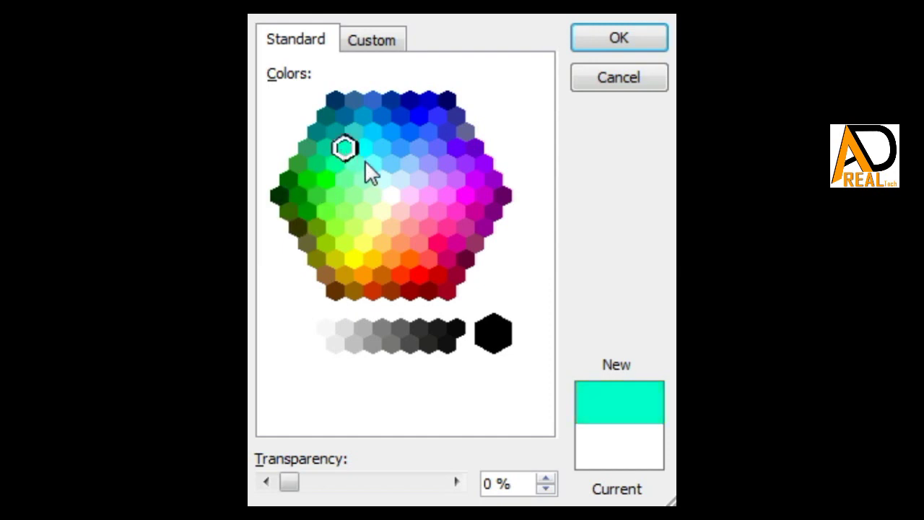
pyautogui.click(417, 117)
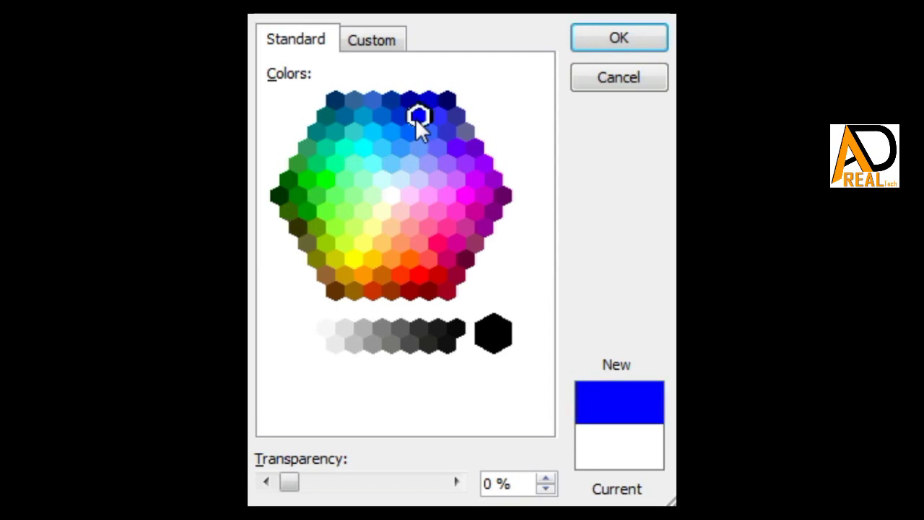
pyautogui.click(629, 39)
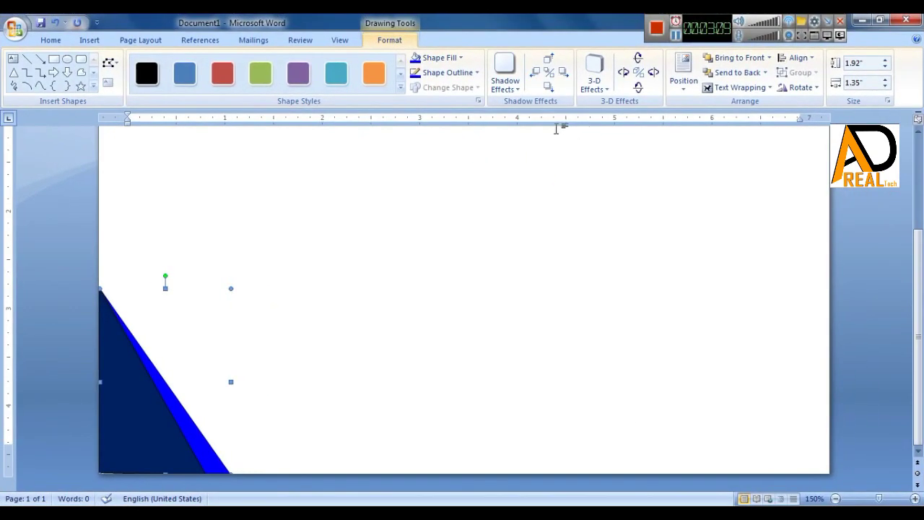
# - Fill the strip with a light orange shade and give it an orange outline
pyautogui.click(436, 58)
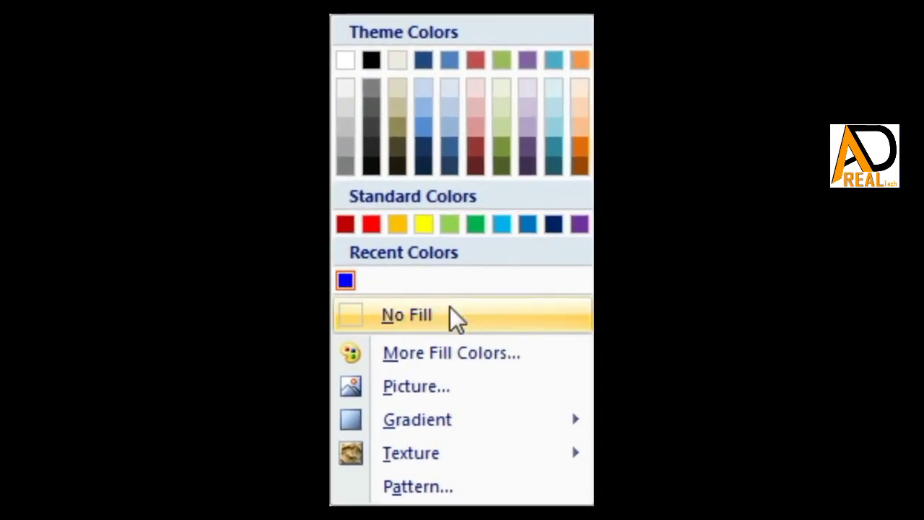
pyautogui.click(582, 151)
pyautogui.click(450, 70)
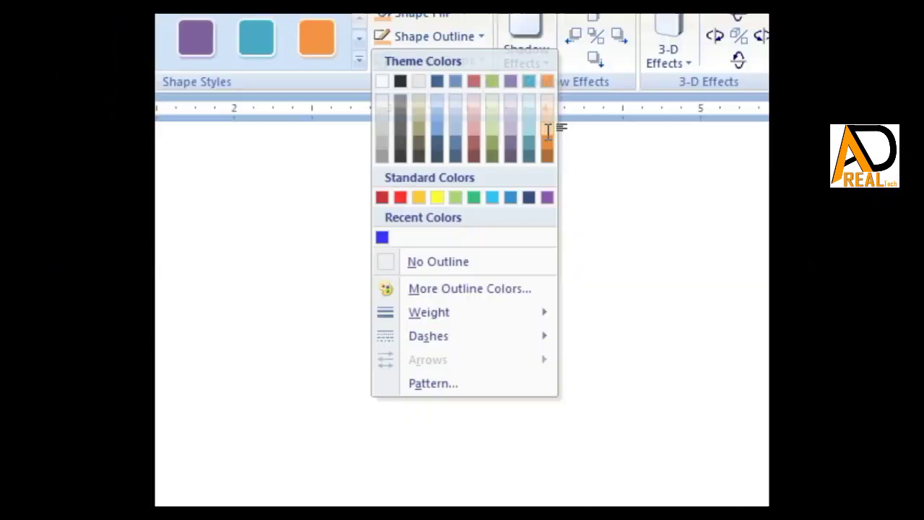
pyautogui.click(558, 148)
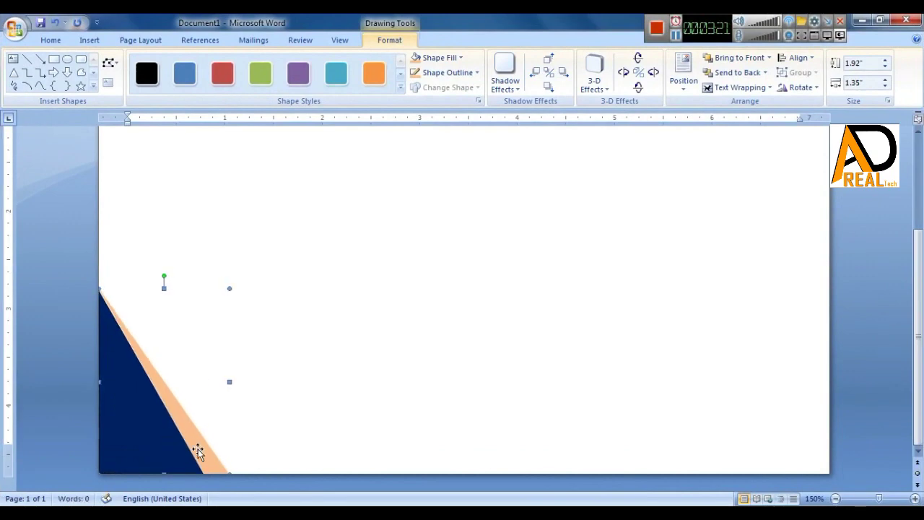
pyautogui.click(283, 410)
pyautogui.scroll(-3, 283, 411)
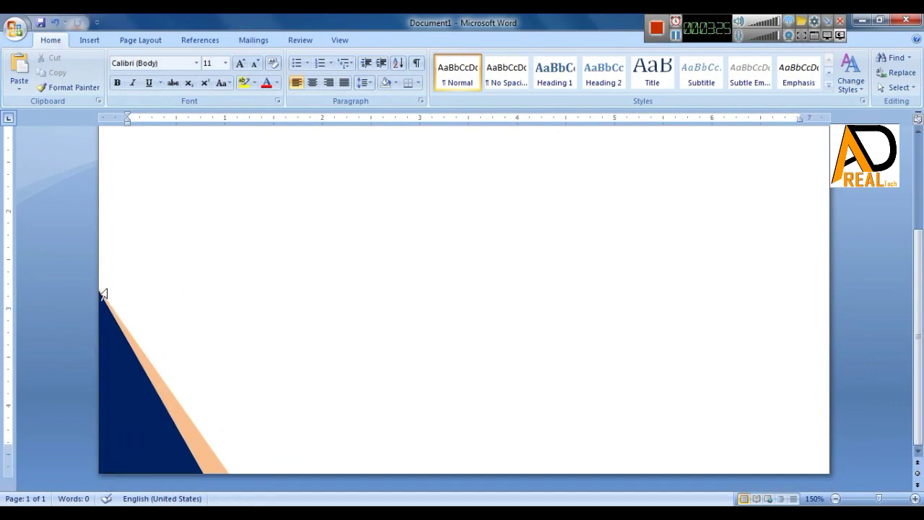
# - At 140% zoom, draw an unfilled four-sided freeform up the left page edge, above the navy corner
pyautogui.click(90, 41)
pyautogui.click(204, 72)
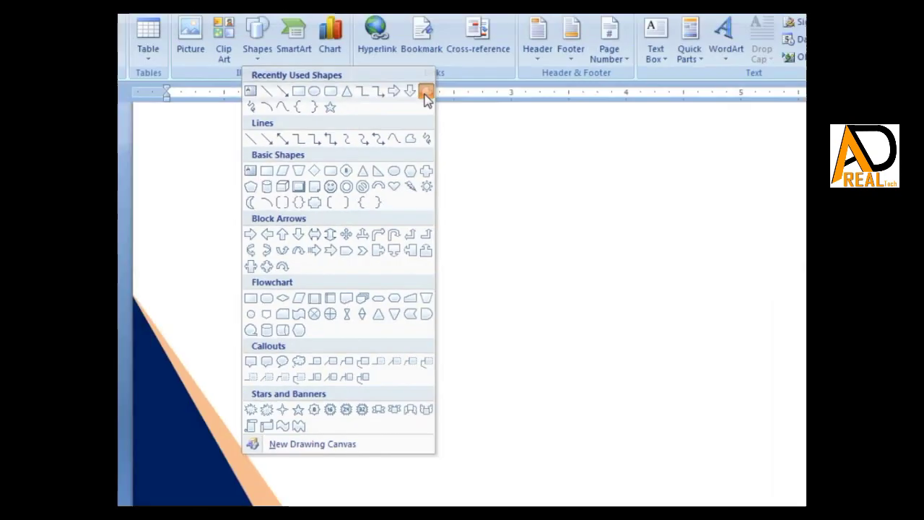
pyautogui.click(426, 95)
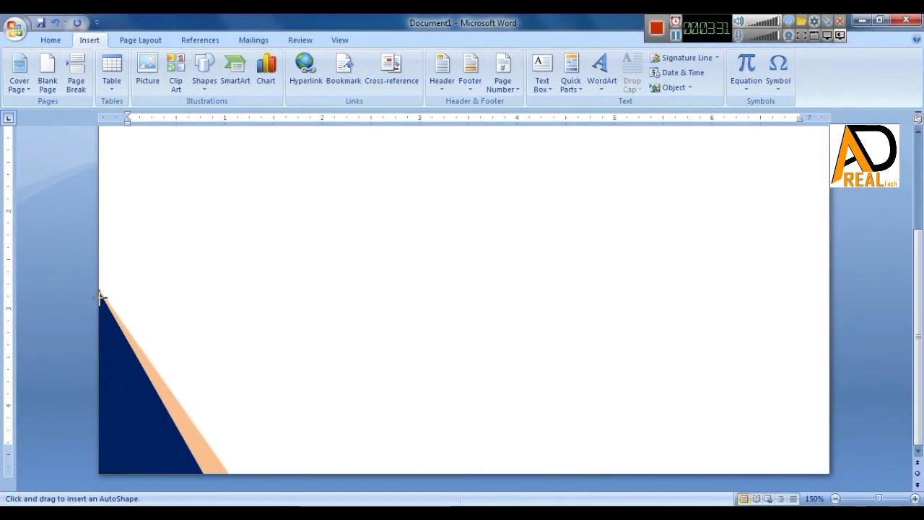
pyautogui.scroll(1, 503, 381)
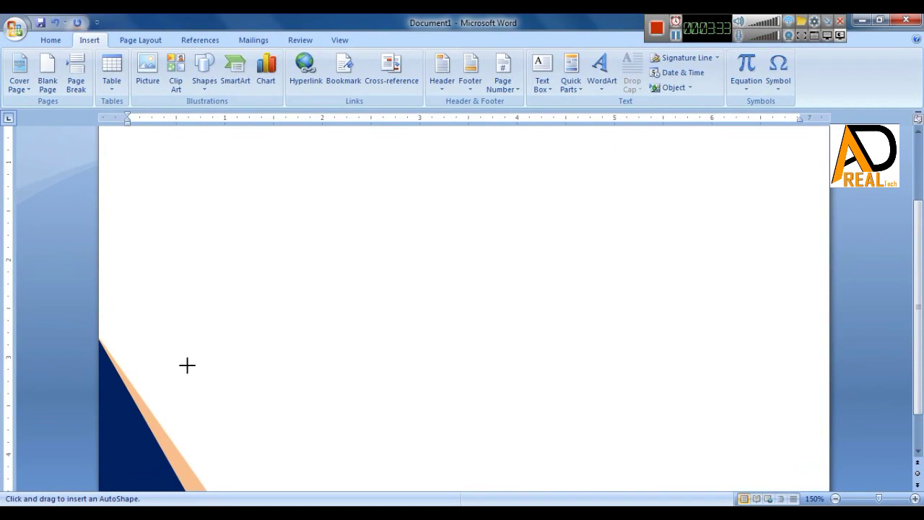
pyautogui.click(836, 499)
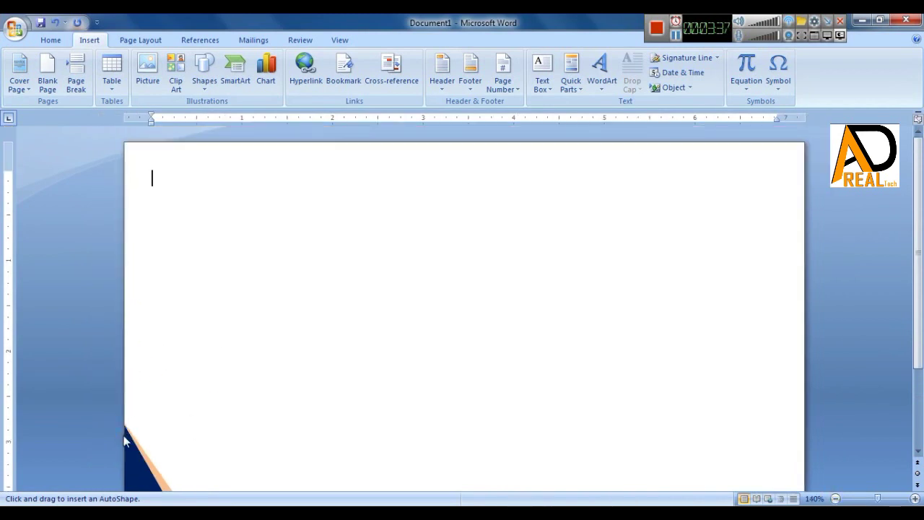
pyautogui.moveTo(123, 435); pyautogui.dragTo(151, 438)
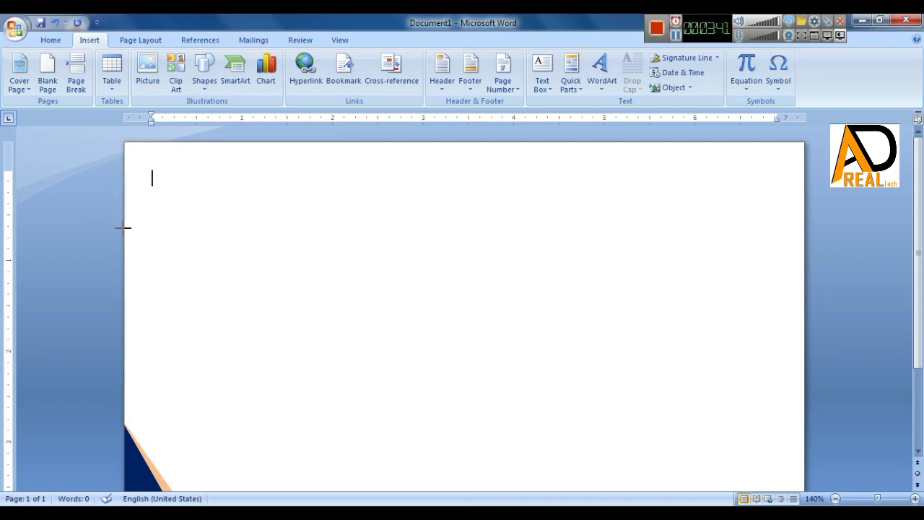
pyautogui.moveTo(144, 255); pyautogui.dragTo(171, 289)
pyautogui.click(171, 290)
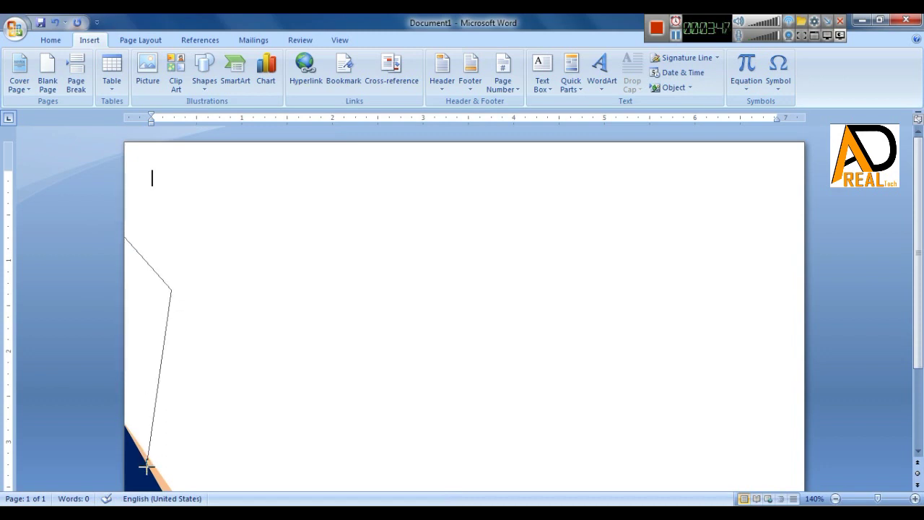
pyautogui.click(125, 426)
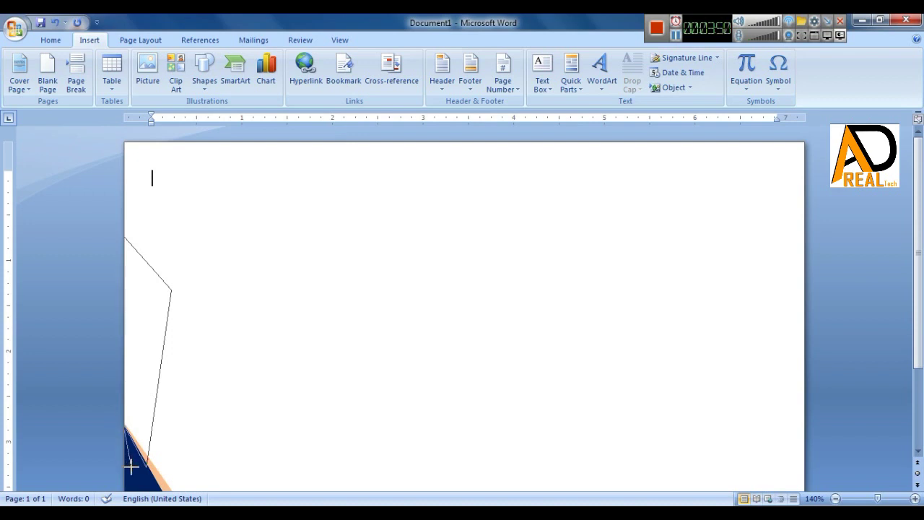
pyautogui.doubleClick(124, 426)
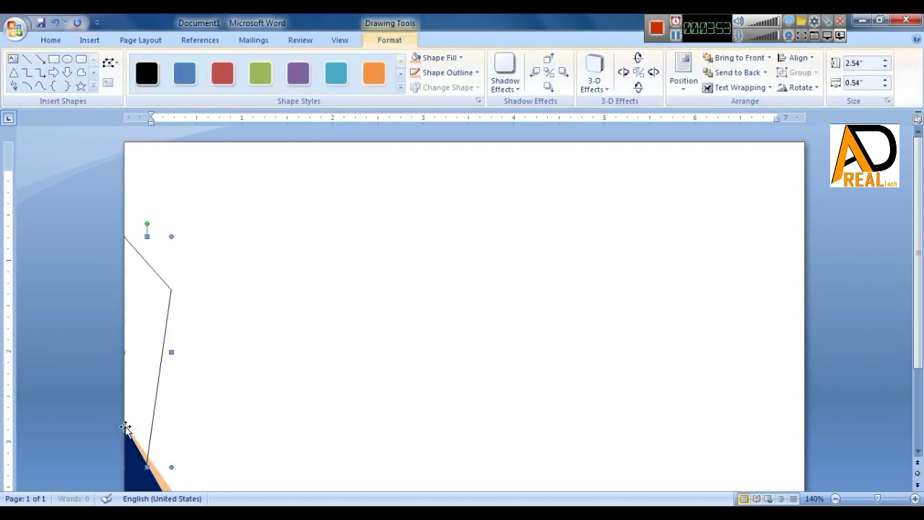
# - Fill the left-edge freeform Olive Green, give it a green outline, and send it behind the navy corner
pyautogui.click(390, 160)
pyautogui.click(161, 323)
pyautogui.click(171, 313)
pyautogui.click(394, 44)
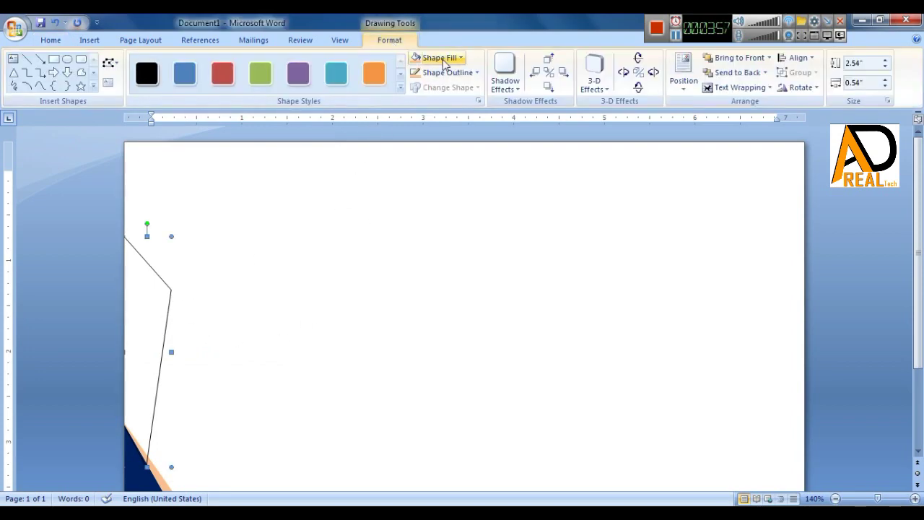
pyautogui.click(432, 58)
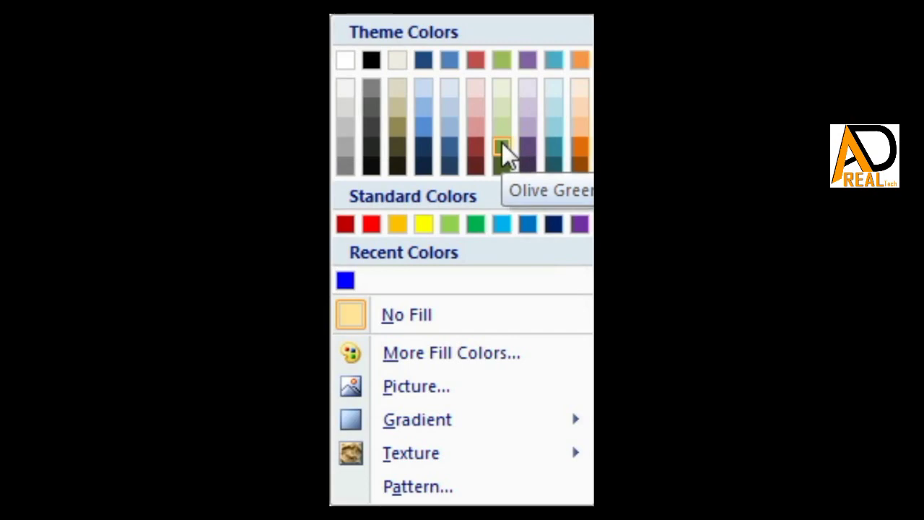
pyautogui.click(502, 142)
pyautogui.click(501, 44)
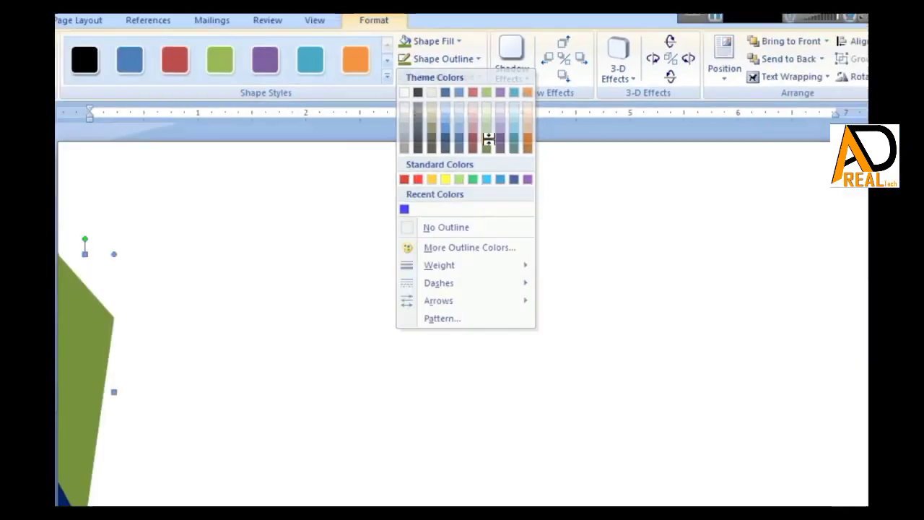
pyautogui.click(488, 141)
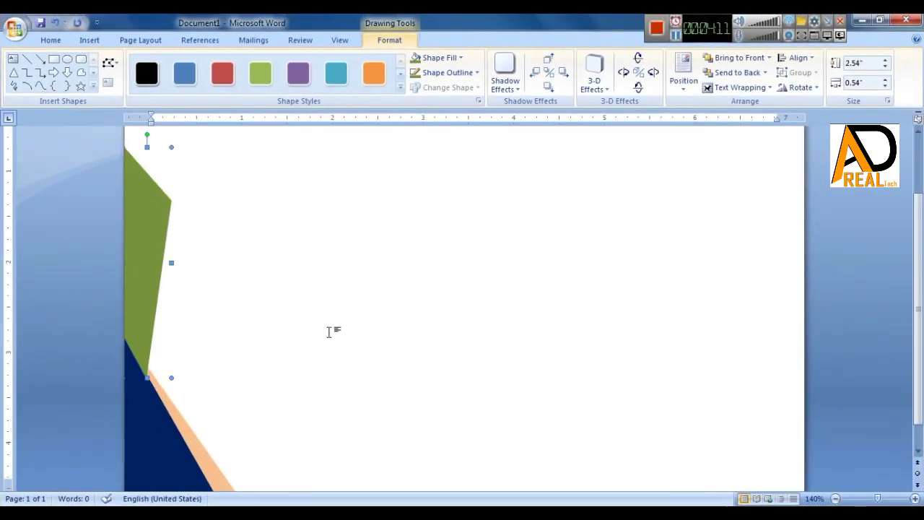
pyautogui.click(748, 72)
pyautogui.click(324, 252)
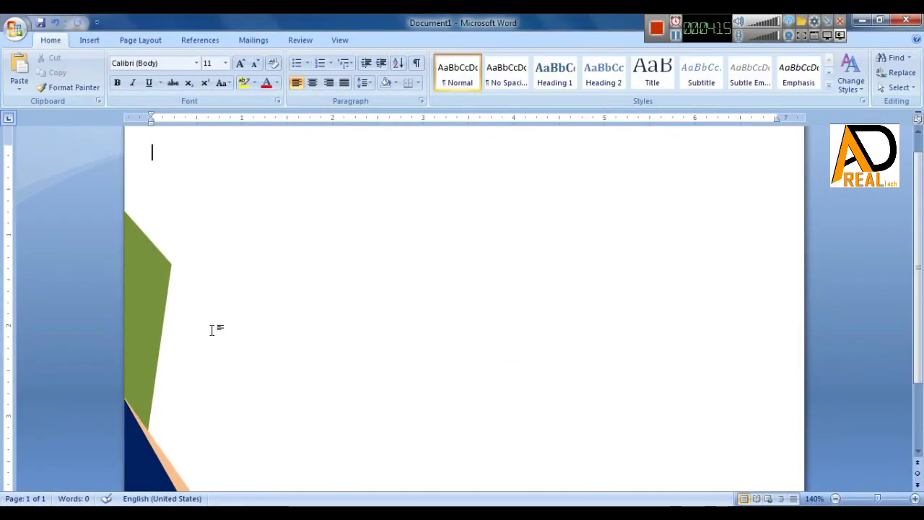
# - Draw a narrow freeform triangle from the green shape's corner to the page bottom by the peach strip
pyautogui.click(151, 349)
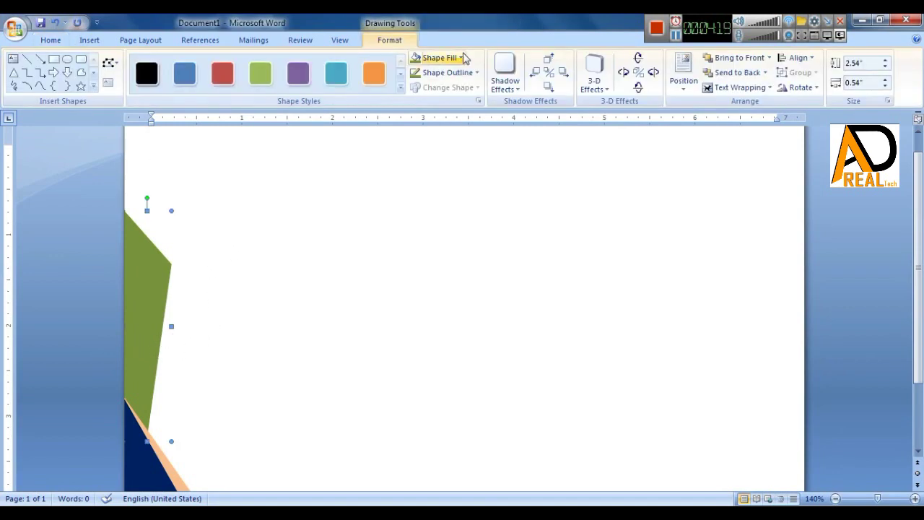
pyautogui.click(82, 74)
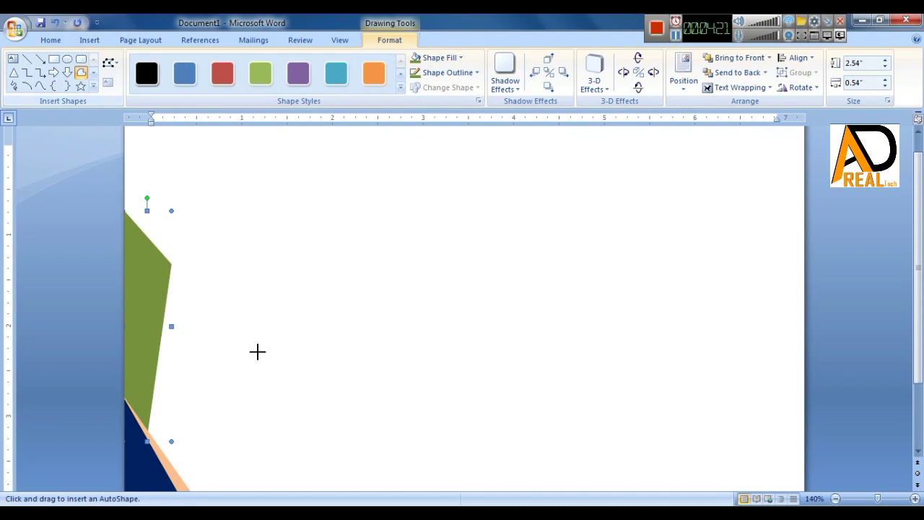
pyautogui.click(172, 266)
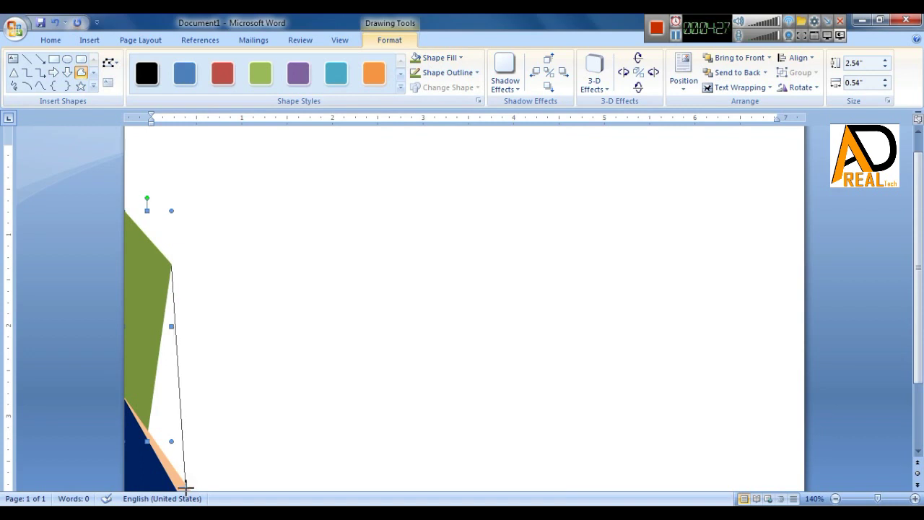
pyautogui.click(186, 486)
pyautogui.click(177, 269)
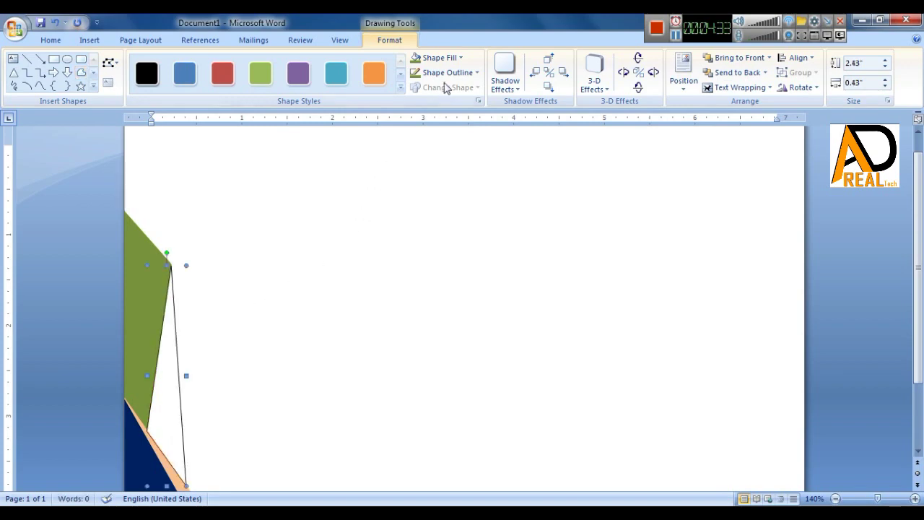
# - Fill and outline the triangle purple, then nudge it slightly right
pyautogui.click(440, 57)
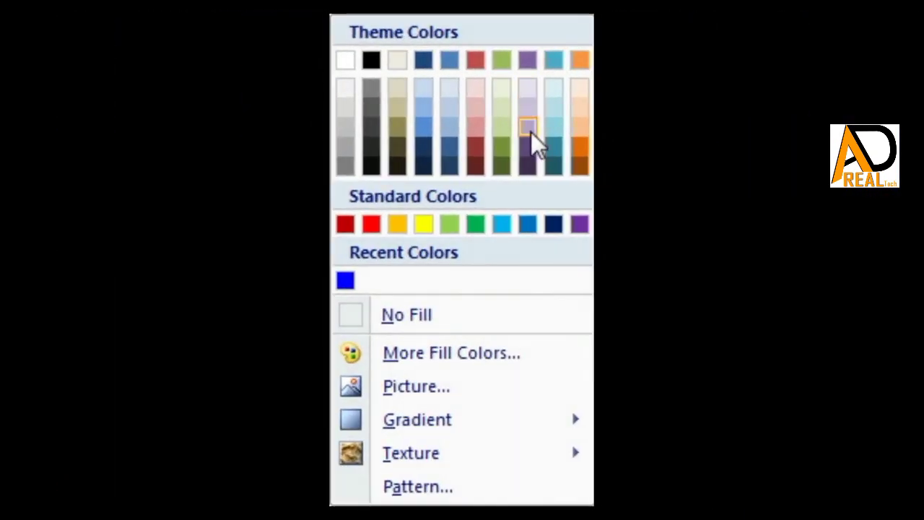
pyautogui.click(534, 154)
pyautogui.click(434, 54)
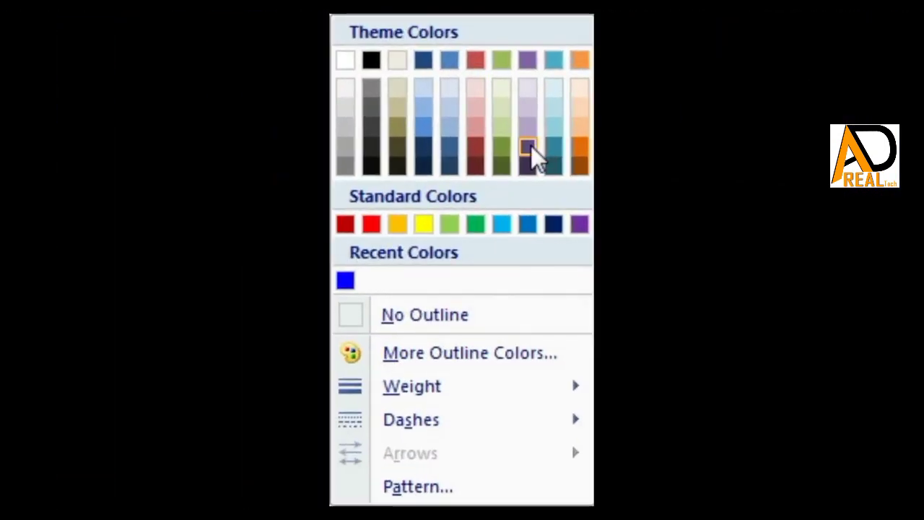
pyautogui.click(530, 146)
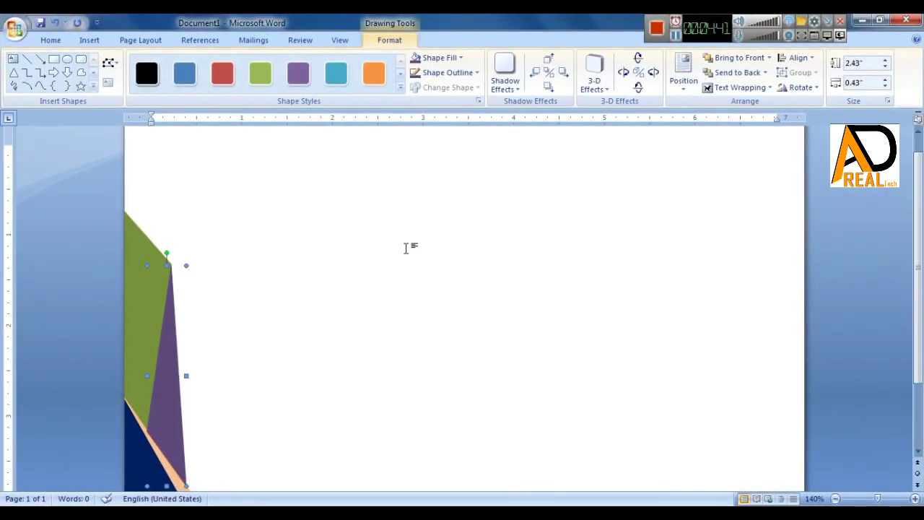
pyautogui.hotkey('ctrl', 'Right')
pyautogui.hotkey('ctrl', 'Right')
# - Nudge the purple triangle back slightly left and deselect it
pyautogui.hotkey('ctrl', 'Left')
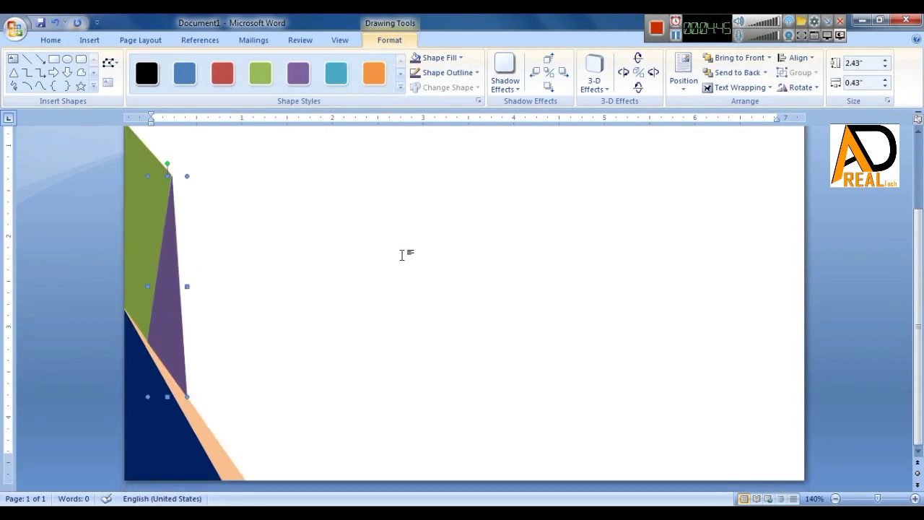
pyautogui.click(406, 247)
pyautogui.scroll(1, 152, 402)
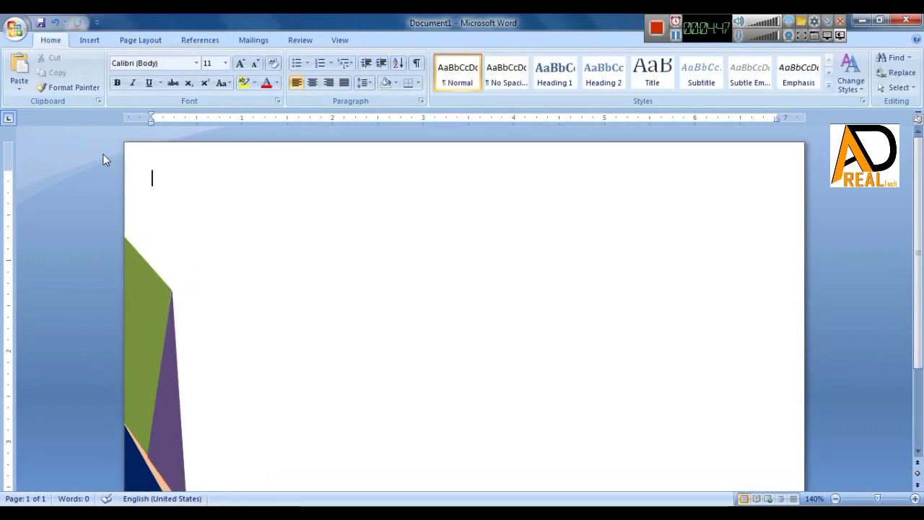
# - Draw a freeform triangle from the green shape's corner up to the left edge above it
pyautogui.click(90, 40)
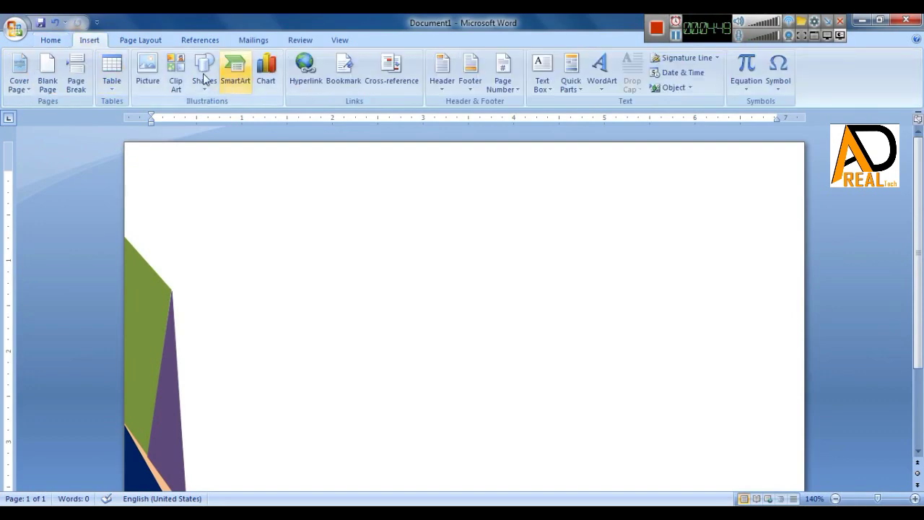
pyautogui.click(205, 79)
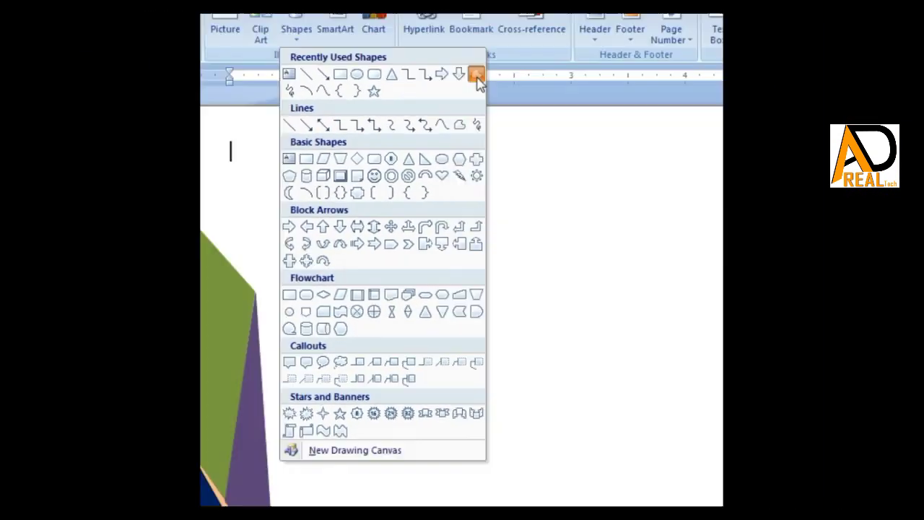
pyautogui.click(347, 117)
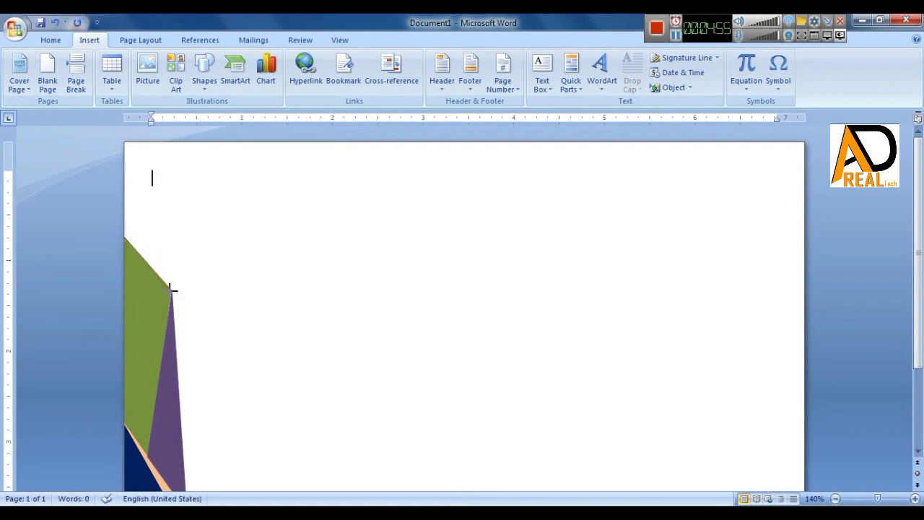
pyautogui.click(172, 291)
pyautogui.click(124, 214)
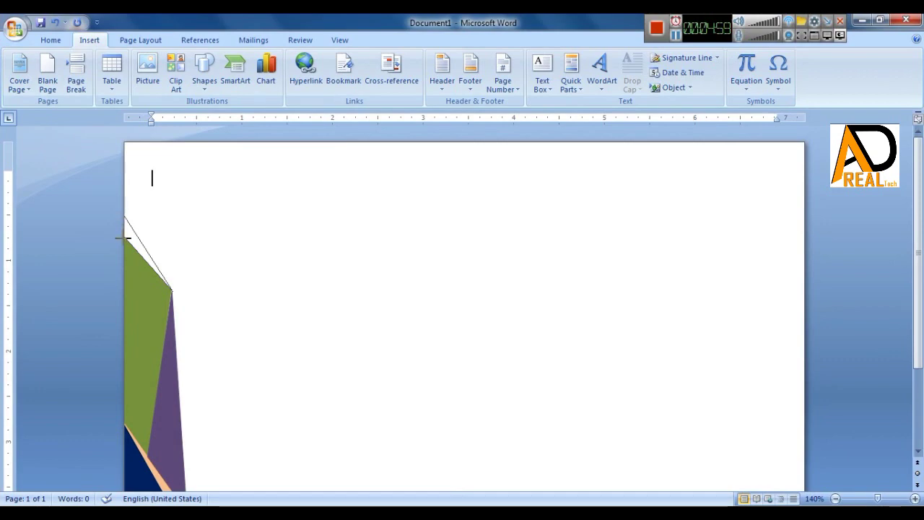
pyautogui.press('Escape')
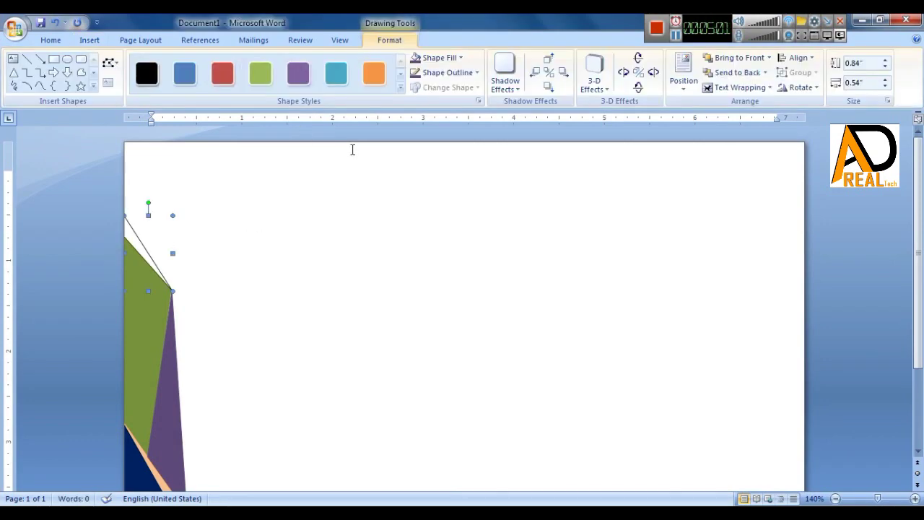
# - Give the new triangle a black fill and a black outline
pyautogui.click(415, 60)
pyautogui.click(461, 58)
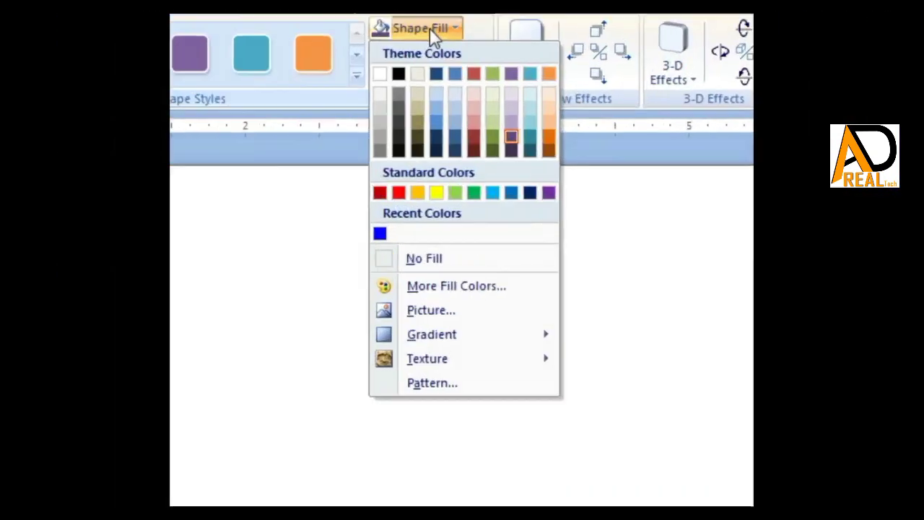
pyautogui.click(428, 87)
pyautogui.click(442, 71)
pyautogui.click(417, 87)
# - Zoom the view to 100% to see the whole page, then select the dark blue corner shape
pyautogui.click(346, 263)
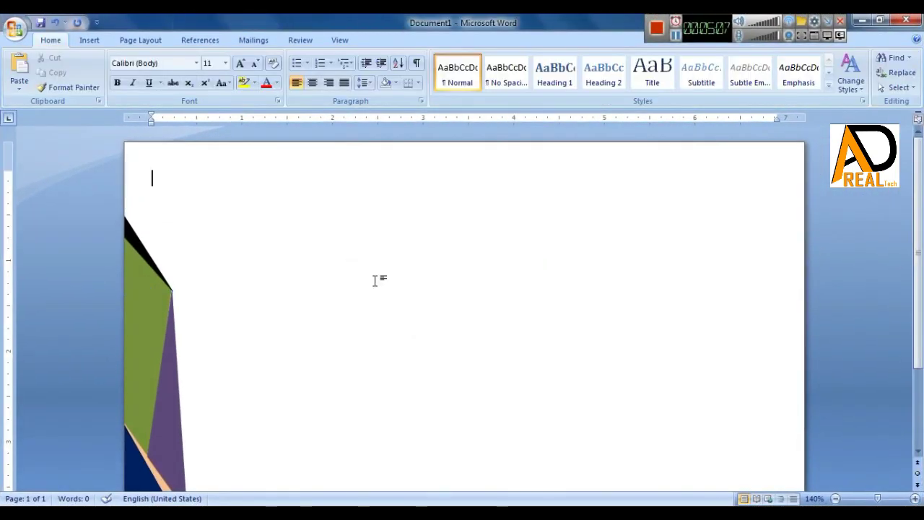
pyautogui.scroll(-2, 753, 467)
pyautogui.click(836, 498)
pyautogui.click(836, 498)
pyautogui.click(836, 499)
pyautogui.click(836, 498)
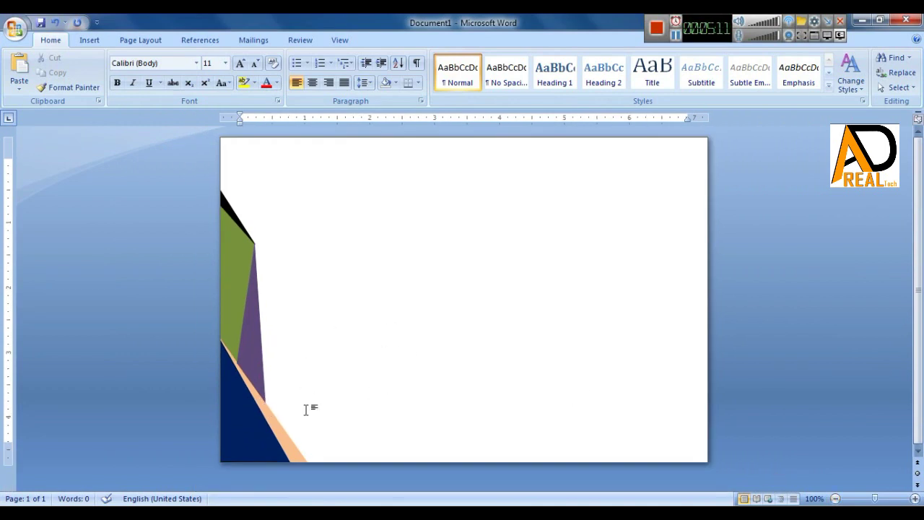
pyautogui.click(266, 445)
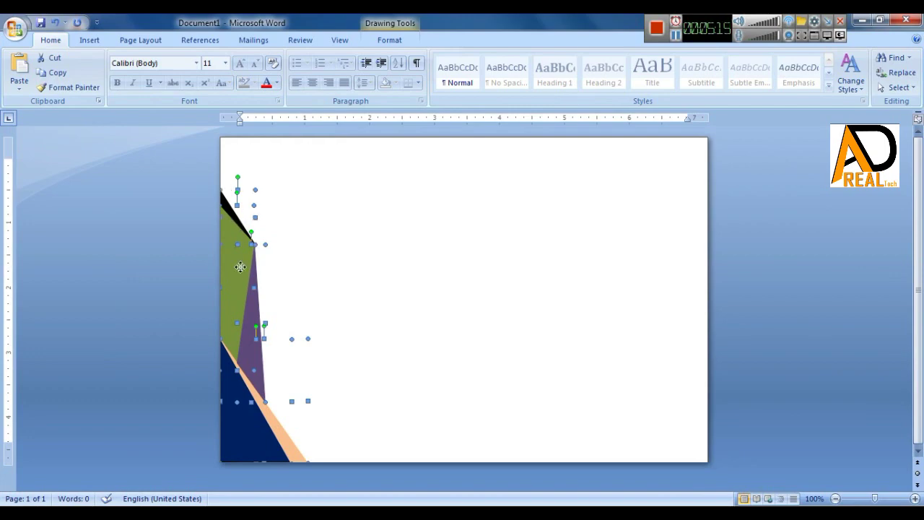
# - Group the left-edge corner shapes and drag a copy to the right side of the page
pyautogui.rightClick(241, 267)
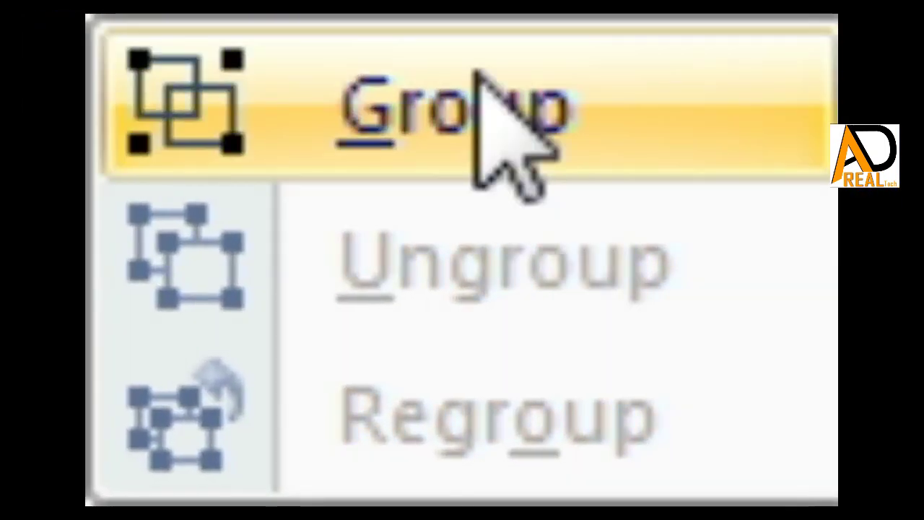
pyautogui.click(412, 326)
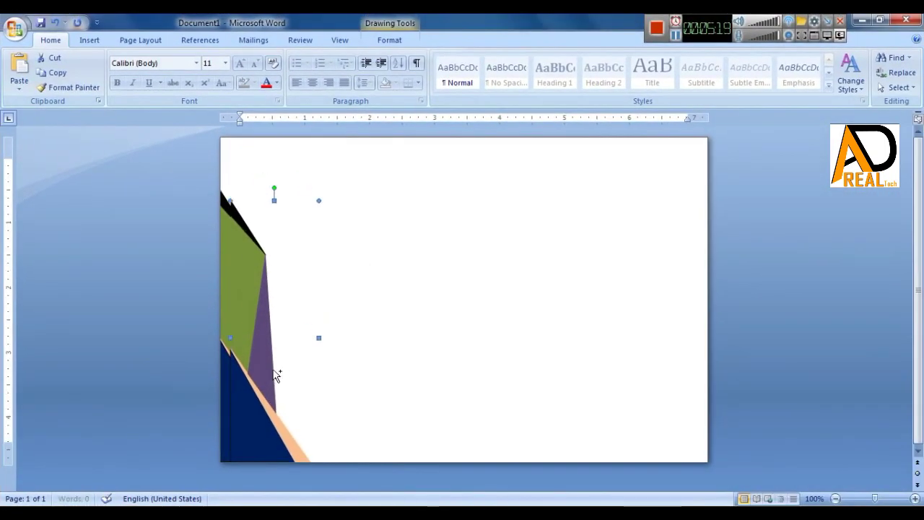
pyautogui.moveTo(243, 371); pyautogui.dragTo(499, 322)
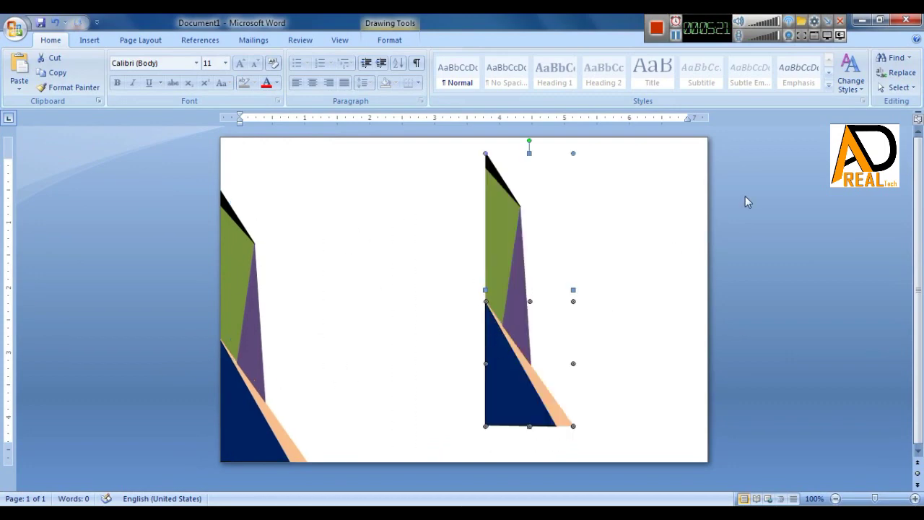
# - Flip the copied group vertically
pyautogui.click(403, 42)
pyautogui.click(795, 87)
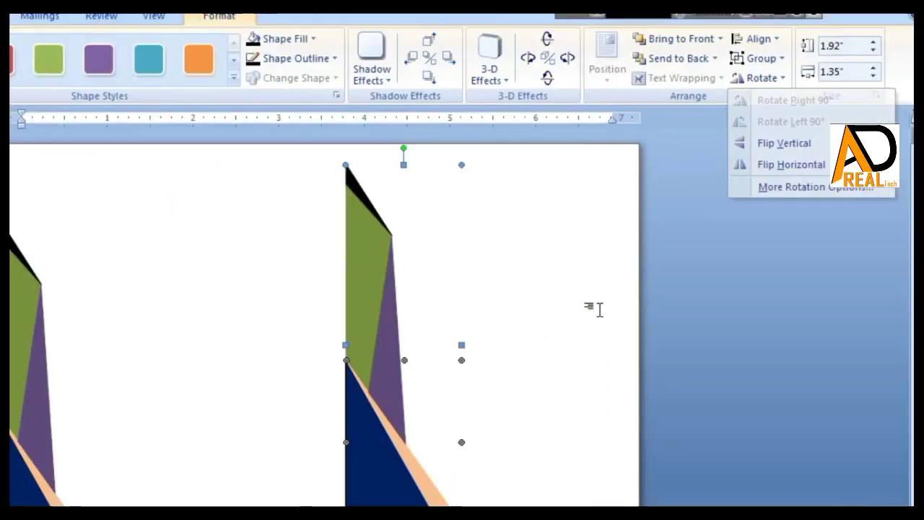
pyautogui.click(667, 382)
pyautogui.click(500, 274)
pyautogui.click(390, 40)
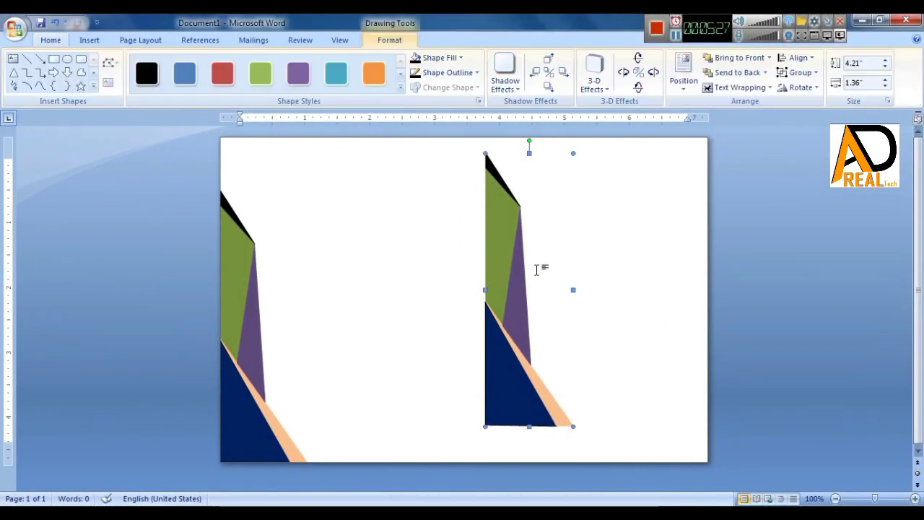
pyautogui.click(797, 88)
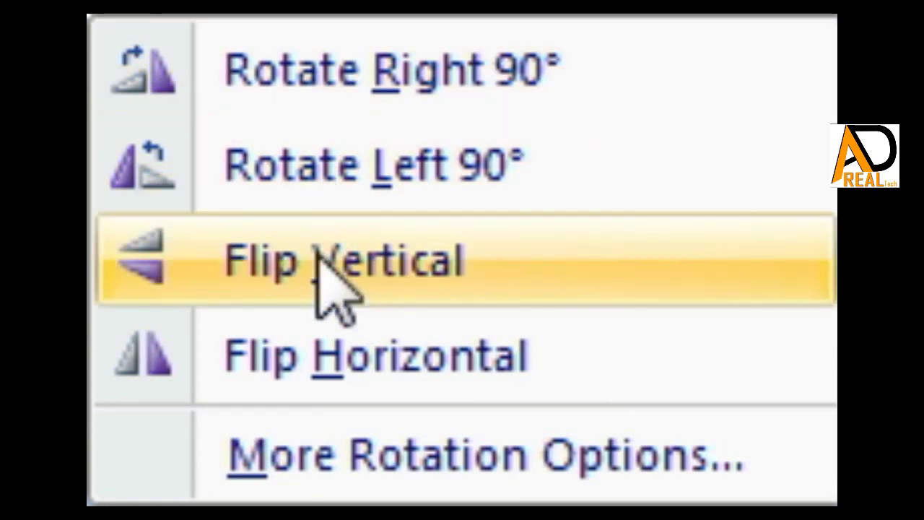
pyautogui.click(320, 286)
# - Mirror the copy left to right and fit it flush against the page's right edge
pyautogui.moveTo(482, 290); pyautogui.dragTo(678, 283)
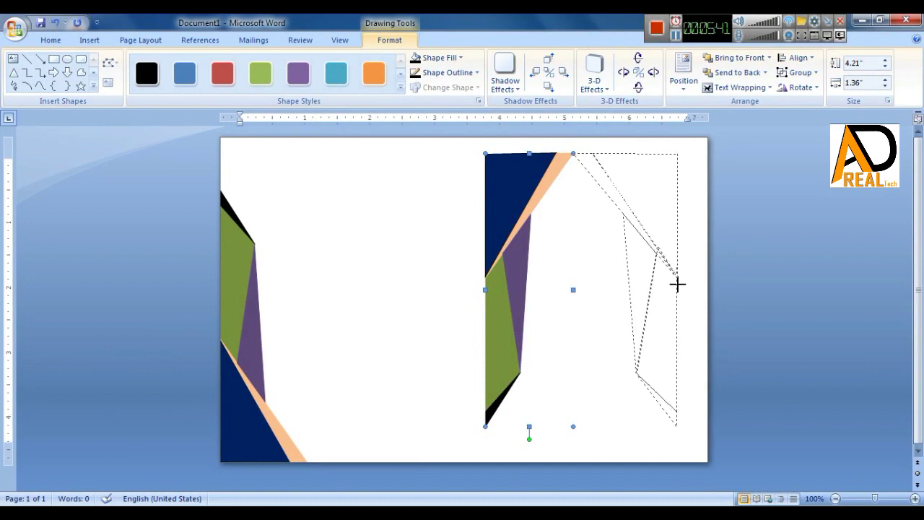
pyautogui.moveTo(677, 284); pyautogui.dragTo(688, 267)
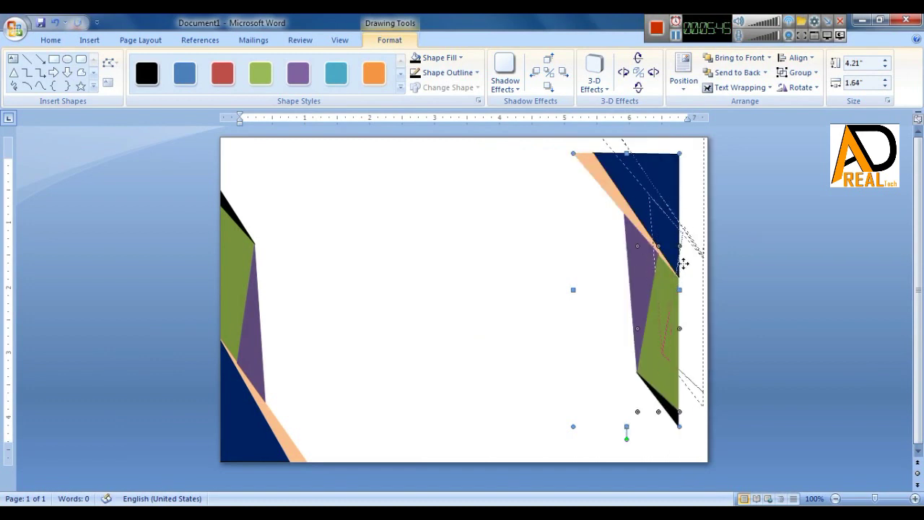
pyautogui.moveTo(687, 267); pyautogui.dragTo(687, 265)
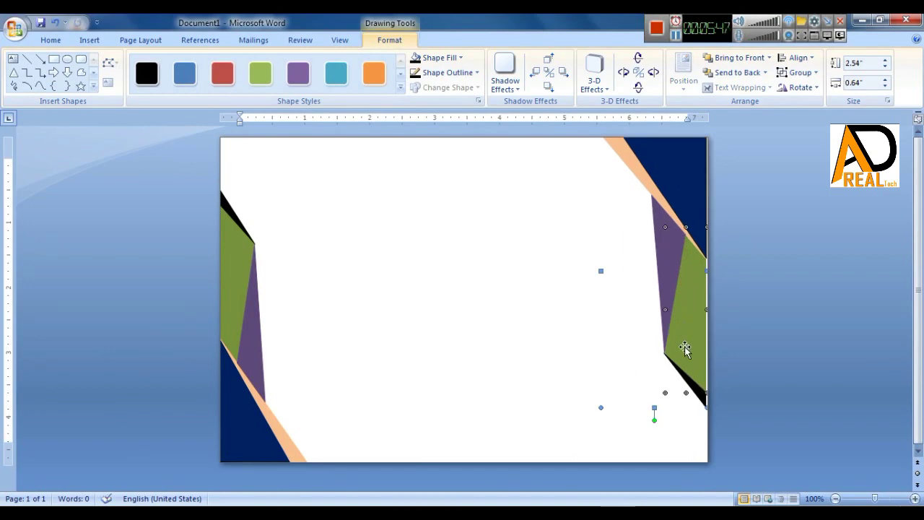
pyautogui.hotkey('ctrl', 'Down')
pyautogui.hotkey('ctrl', 'Down')
pyautogui.hotkey('ctrl', 'Down')
pyautogui.hotkey('ctrl', 'Down')
pyautogui.hotkey('ctrl', 'Down')
pyautogui.hotkey('ctrl', 'Down')
pyautogui.hotkey('ctrl', 'Down')
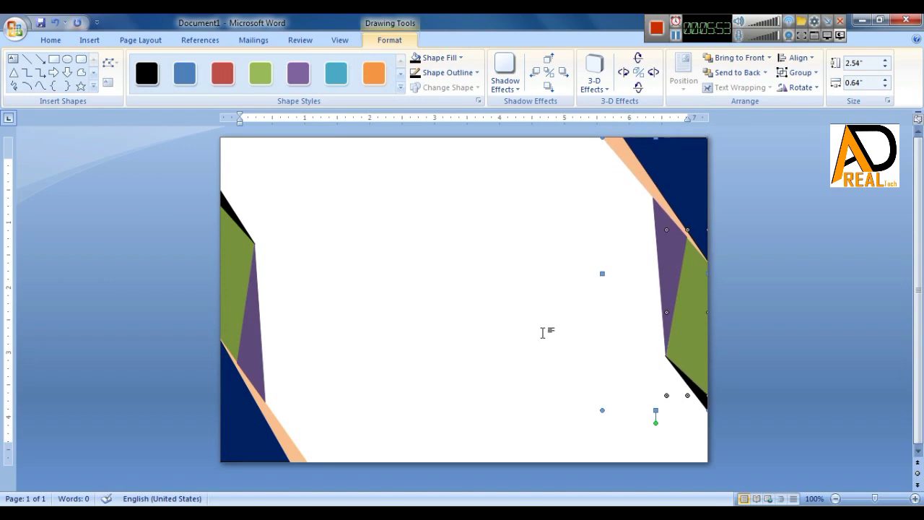
# - Zoom the page view to 160% and centre the empty first line with Ctrl+E
pyautogui.click(513, 319)
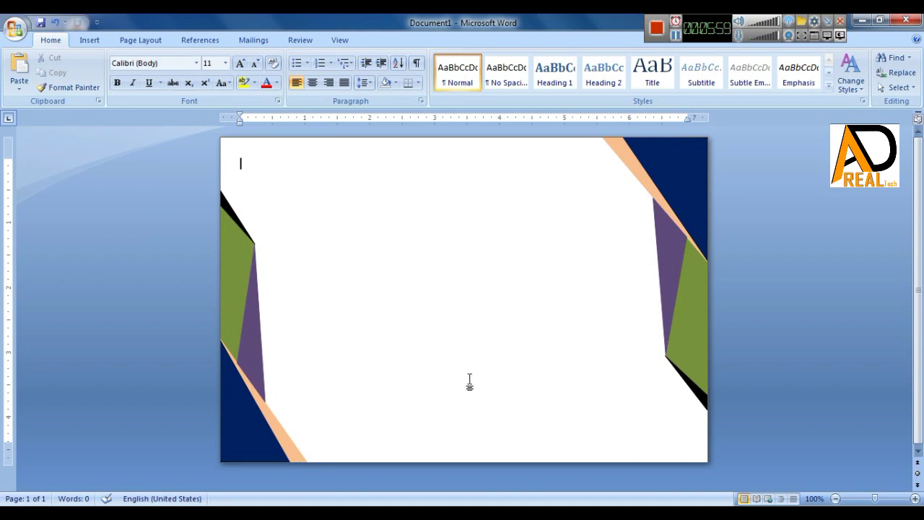
pyautogui.click(915, 498)
pyautogui.click(915, 498)
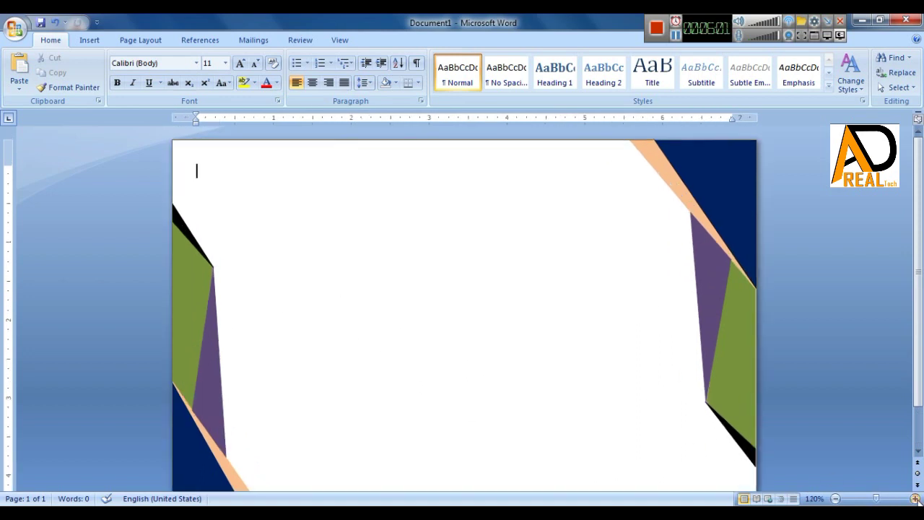
pyautogui.click(915, 498)
pyautogui.click(915, 498)
pyautogui.click(915, 499)
pyautogui.click(915, 498)
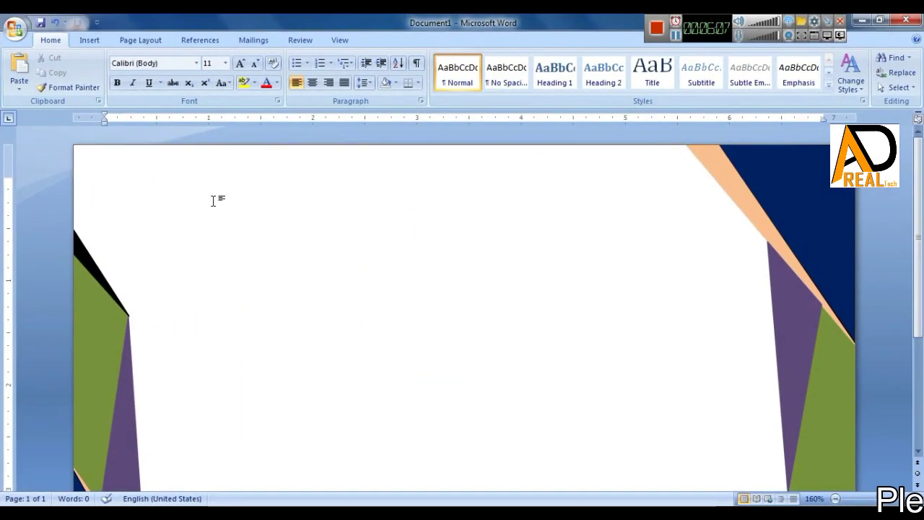
pyautogui.hotkey('ctrl', 'e')
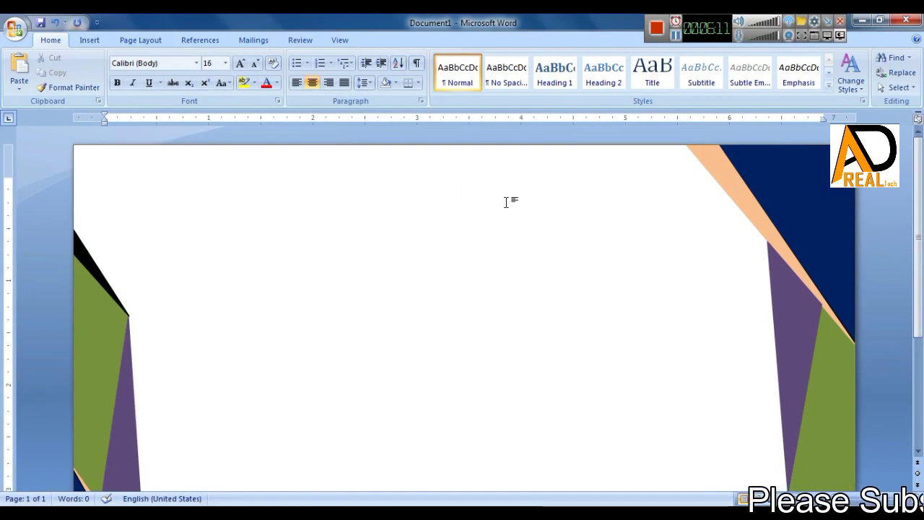
# - Type the heading MANKATO UNIVERSITY on the first line
pyautogui.click(363, 83)
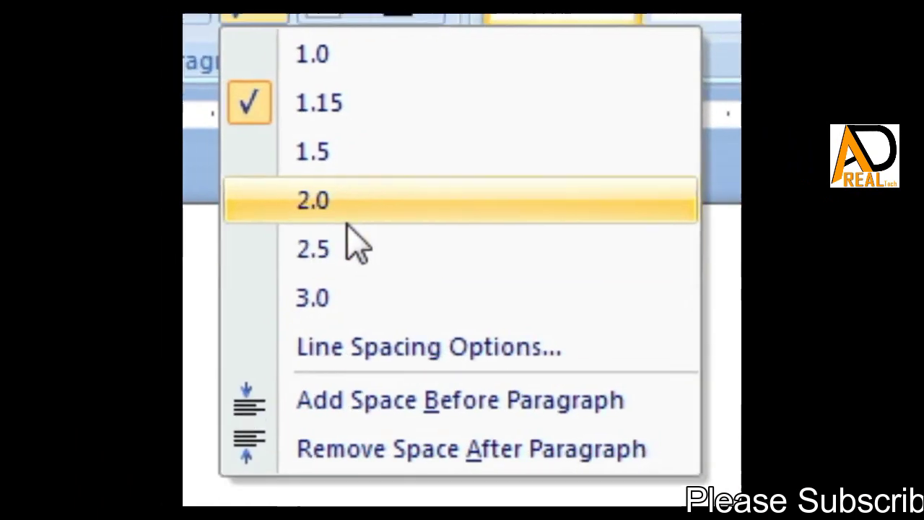
pyautogui.click(347, 453)
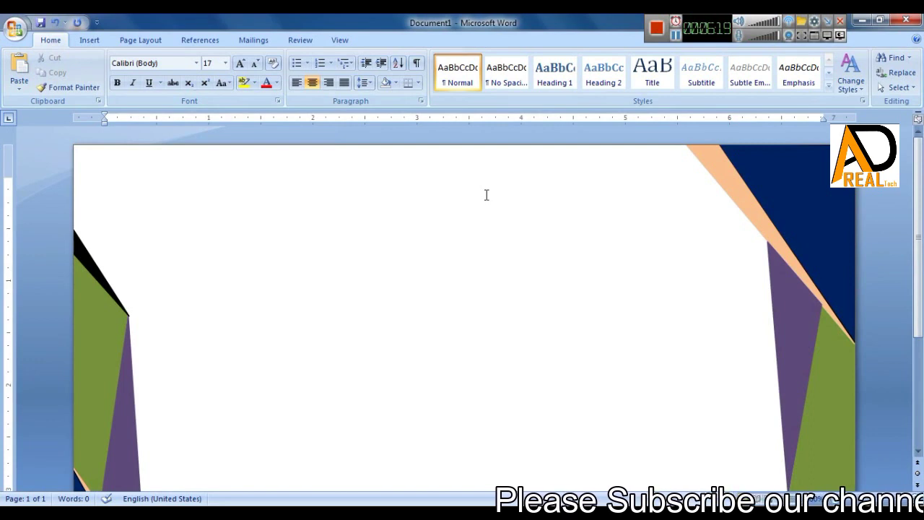
pyautogui.write('mana')
pyautogui.press('BackSpace')
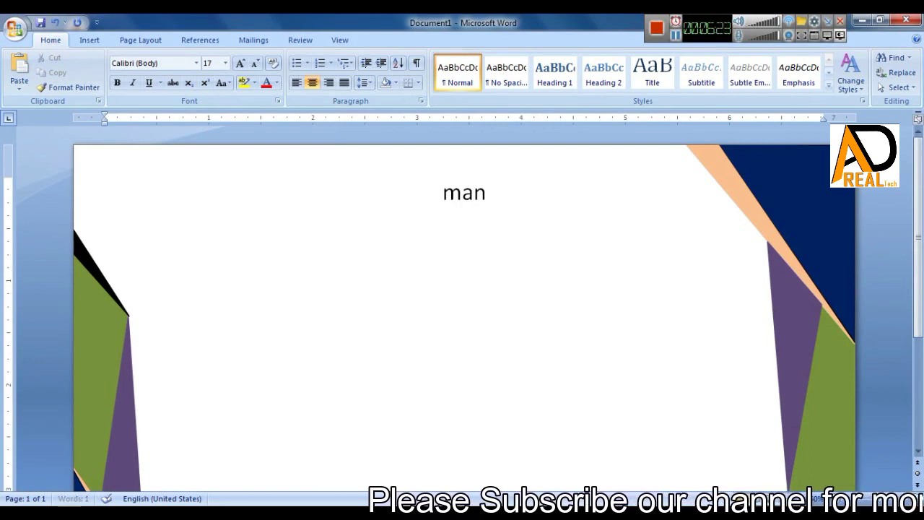
pyautogui.press('BackSpace')
pyautogui.press('BackSpace')
pyautogui.press('BackSpace')
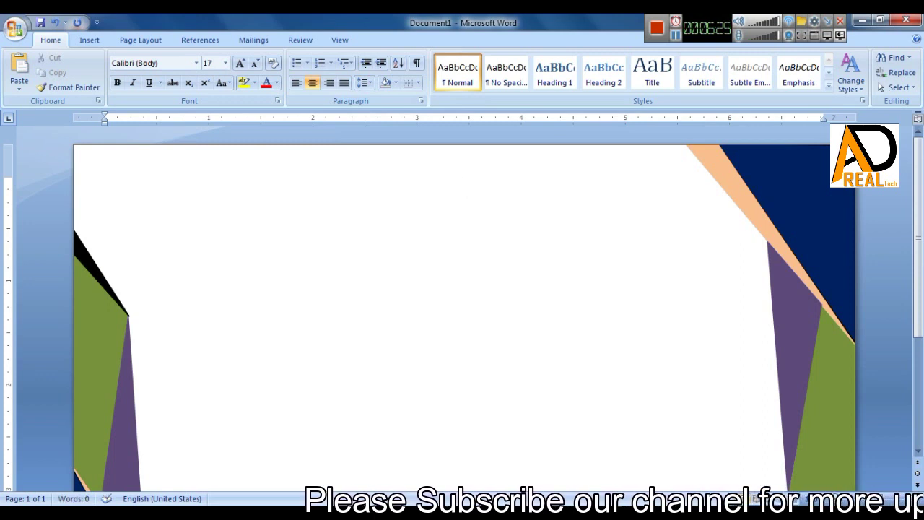
pyautogui.write('MANKATO U')
pyautogui.write('NI')
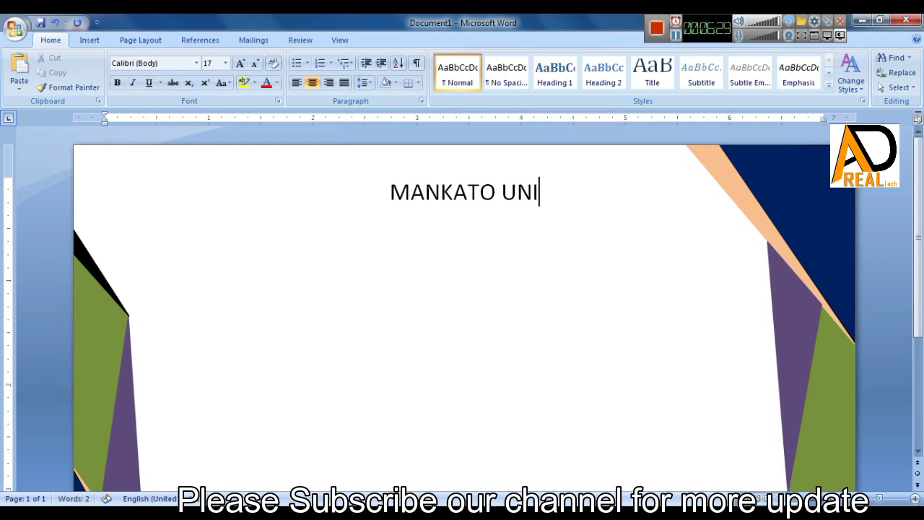
pyautogui.write('VERSITY')
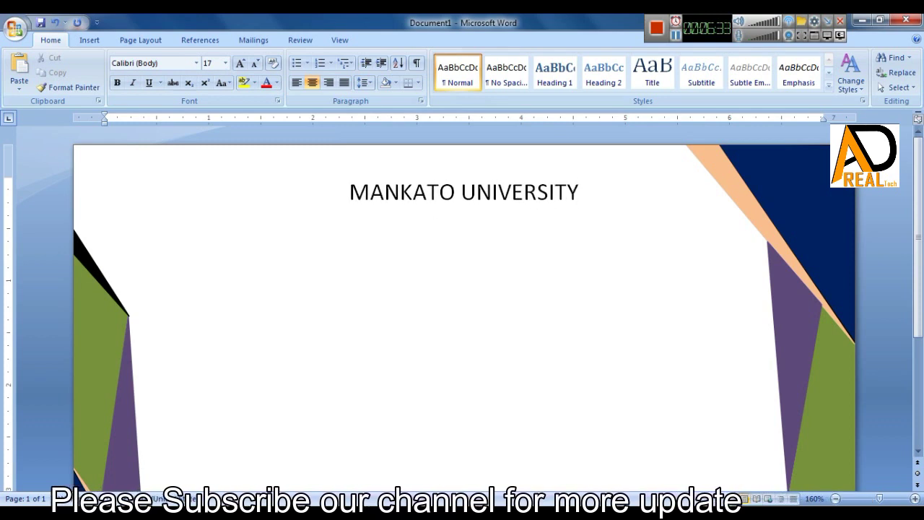
# - Format the MANKATO UNIVERSITY heading in bold Cambria
pyautogui.tripleClick(353, 190)
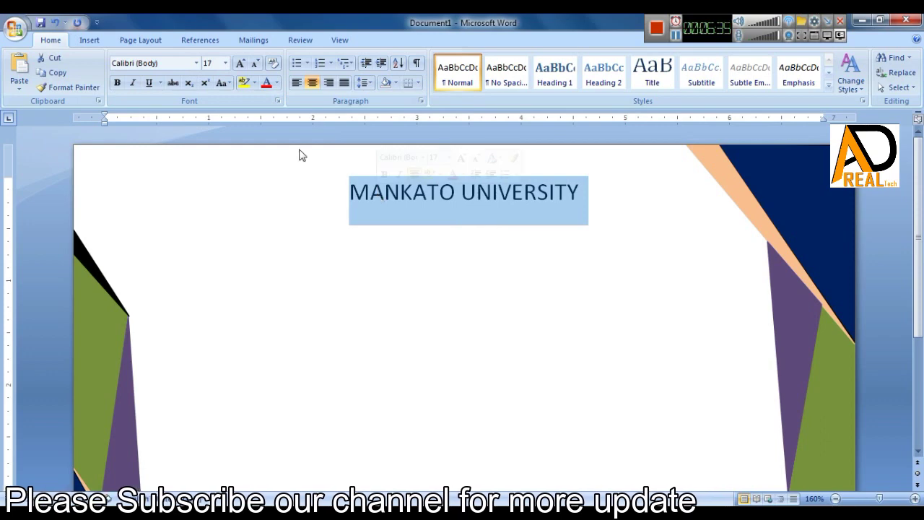
pyautogui.click(196, 63)
pyautogui.click(177, 95)
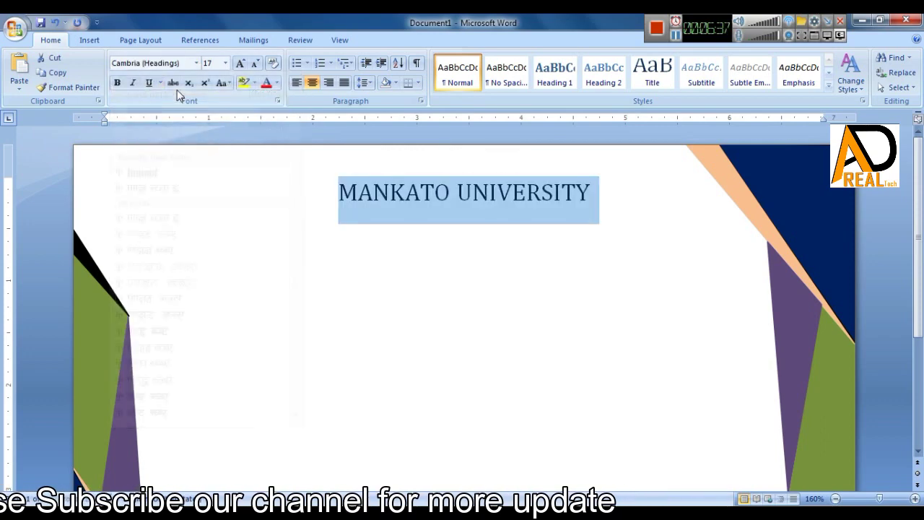
pyautogui.click(117, 83)
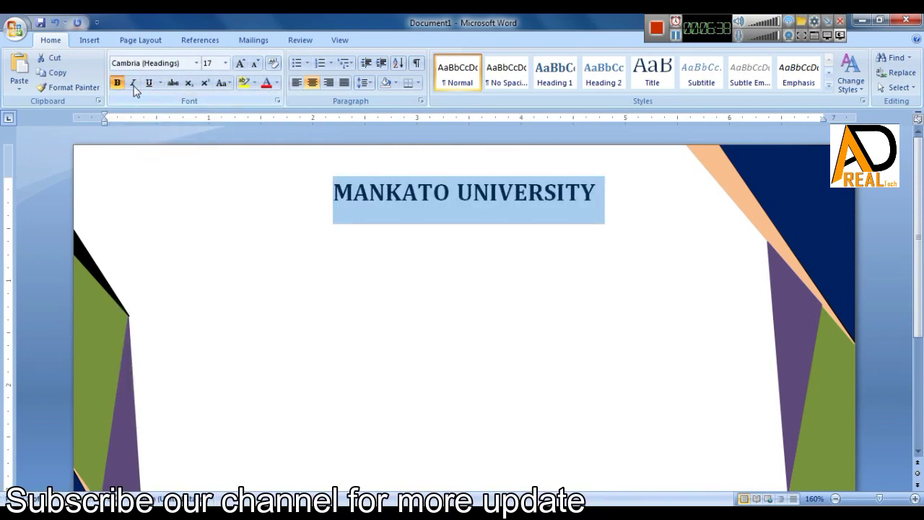
pyautogui.click(417, 221)
# - Remove the extra empty line below the heading
pyautogui.scroll(-3, 430, 250)
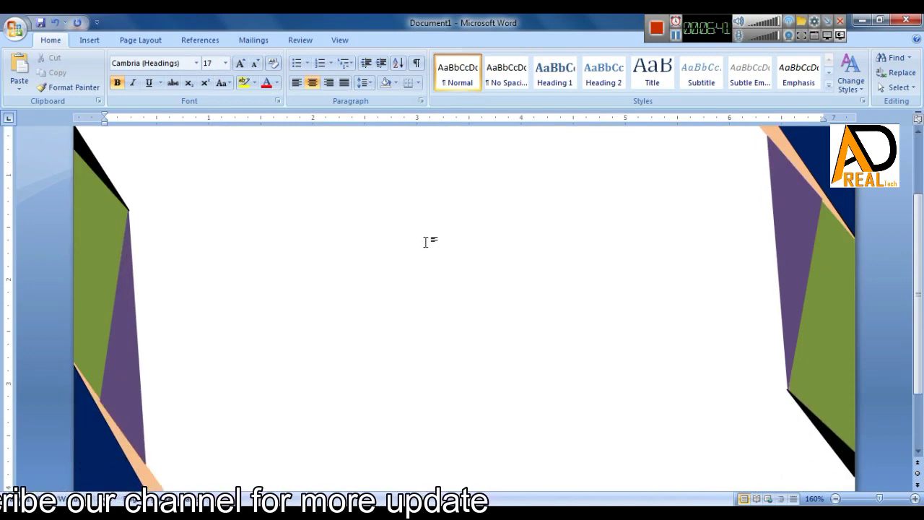
pyautogui.scroll(3, 404, 252)
pyautogui.click(605, 193)
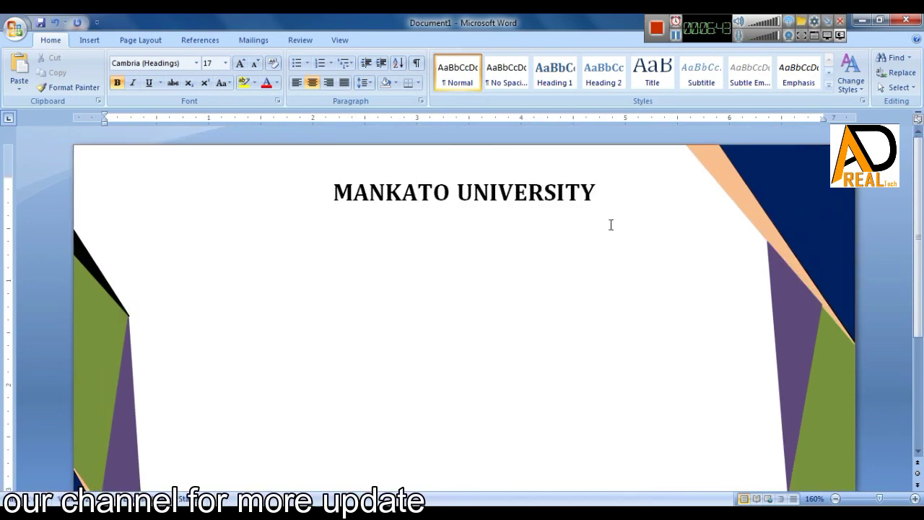
pyautogui.press('Return')
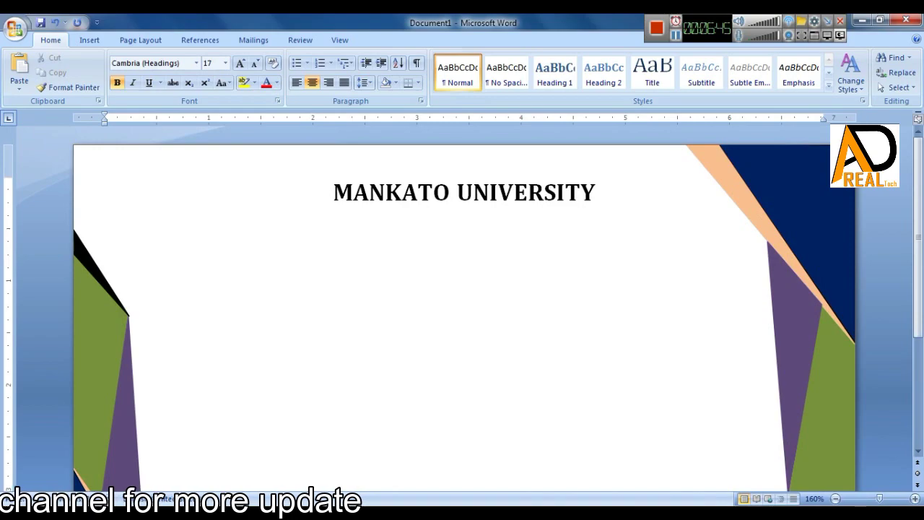
pyautogui.press('BackSpace')
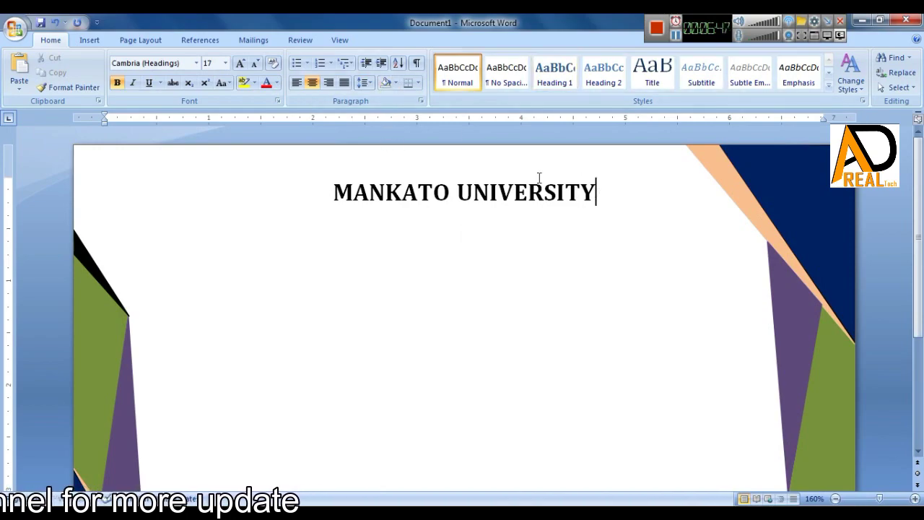
pyautogui.click(368, 86)
# - Remove the space after the heading and add a line with the phone number and location
pyautogui.click(394, 229)
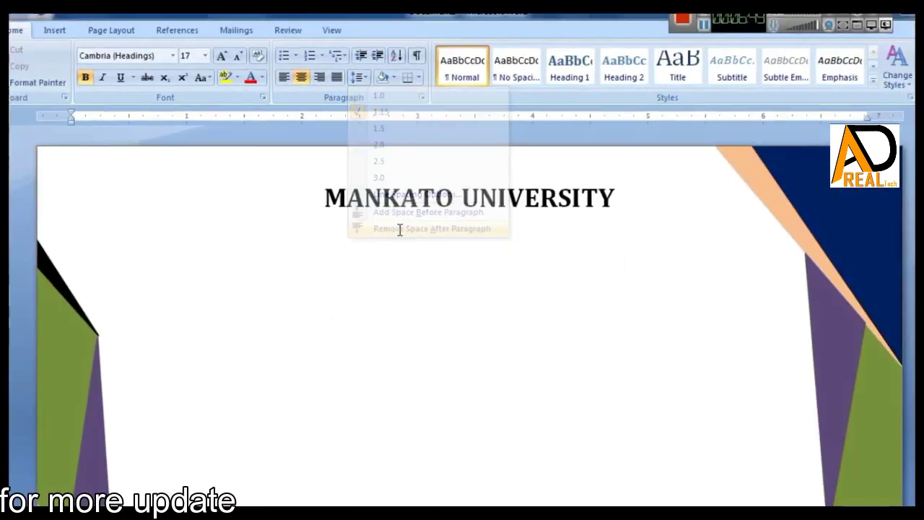
pyautogui.press('Return')
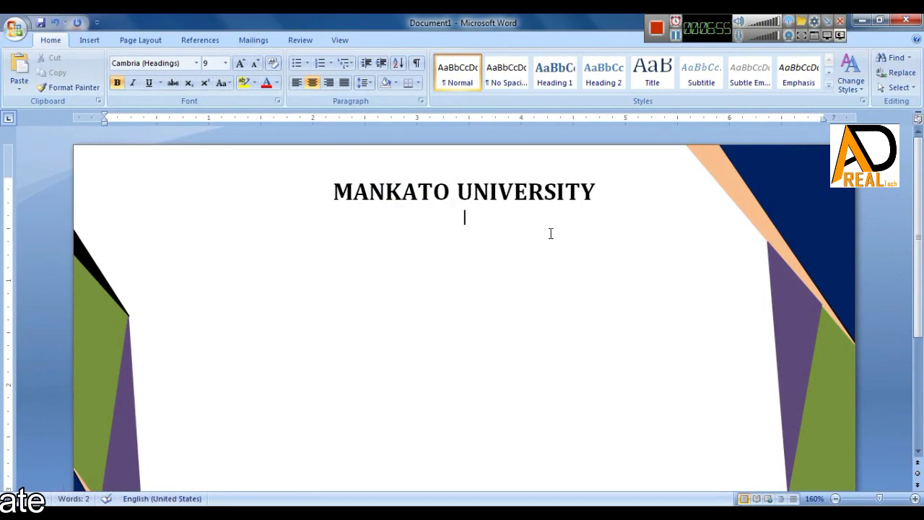
pyautogui.write('PHOE')
pyautogui.press('BackSpace')
pyautogui.write('NE NO')
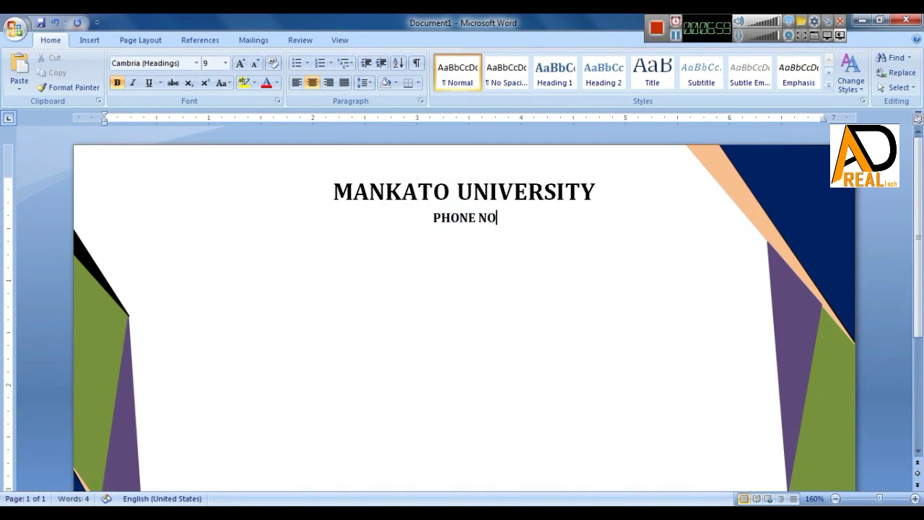
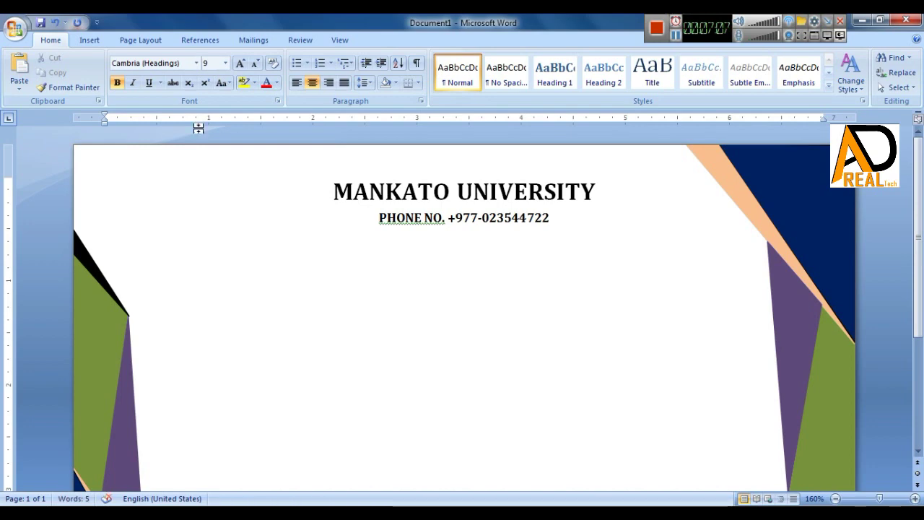
pyautogui.rightClick(420, 214)
pyautogui.click(454, 245)
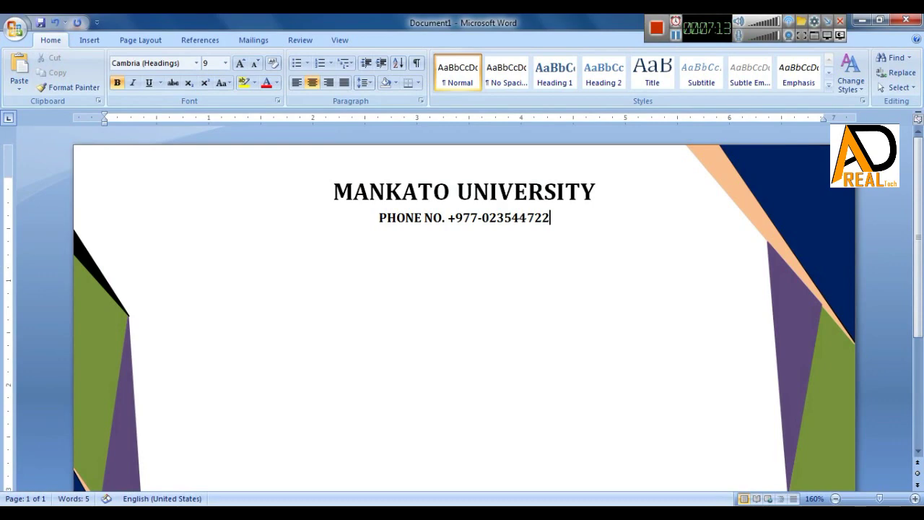
pyautogui.write(', ')
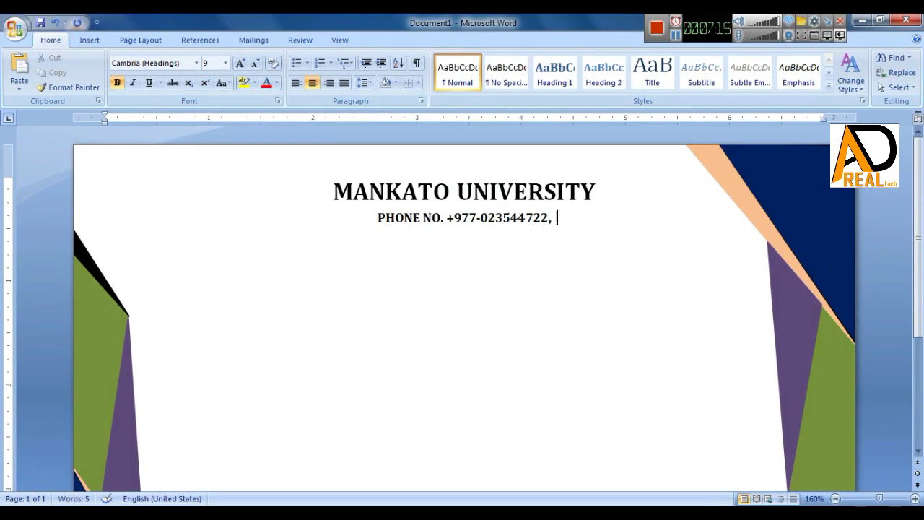
pyautogui.write('BIRTAMODE JHAA')
pyautogui.press('BackSpace')
pyautogui.write('PA')
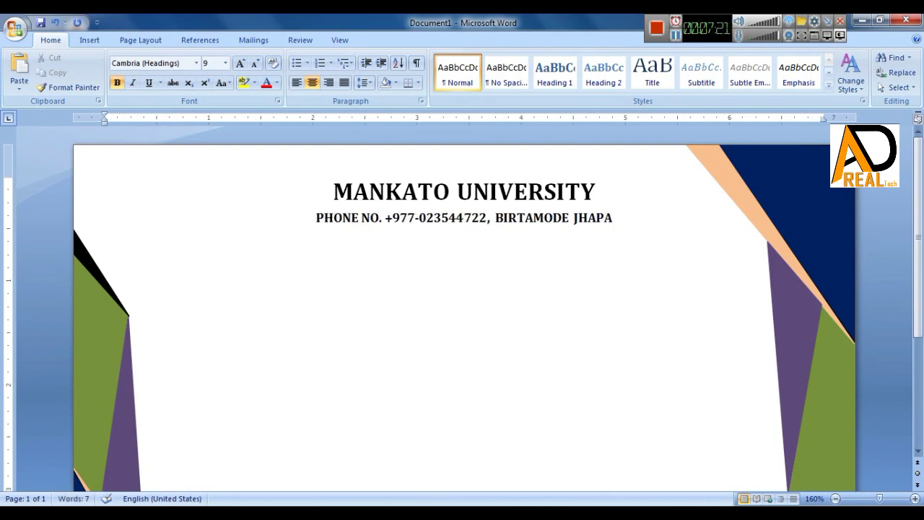
# - Add the email address line, undo its automatic hyperlink, and start a new line
pyautogui.press('Return')
pyautogui.write('EMALIL')
pyautogui.press('BackSpace')
pyautogui.press('BackSpace')
pyautogui.press('BackSpace')
pyautogui.write('IL')
pyautogui.write(': ')
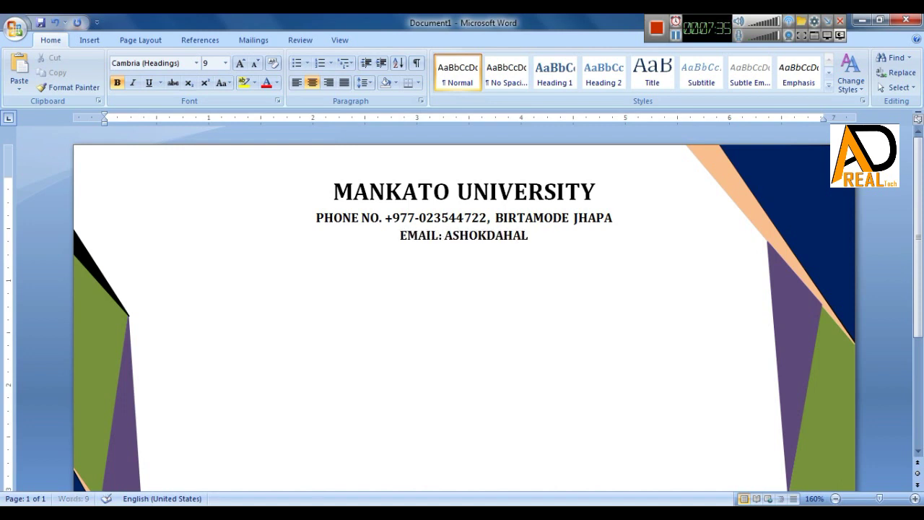
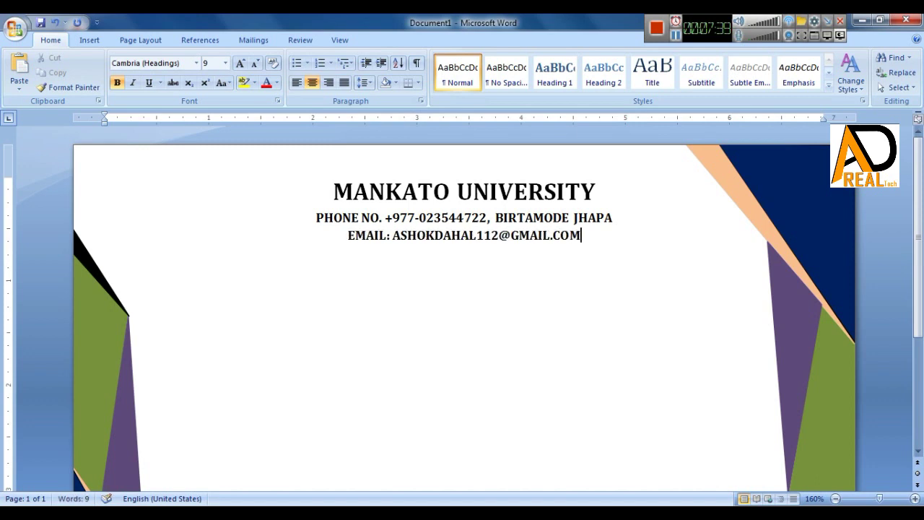
pyautogui.press('Return')
pyautogui.hotkey('ctrl', 'z')
pyautogui.press('Return')
# - Type the title GRADUATION CERTIFICATE, then start a smaller-font line below it
pyautogui.write('G')
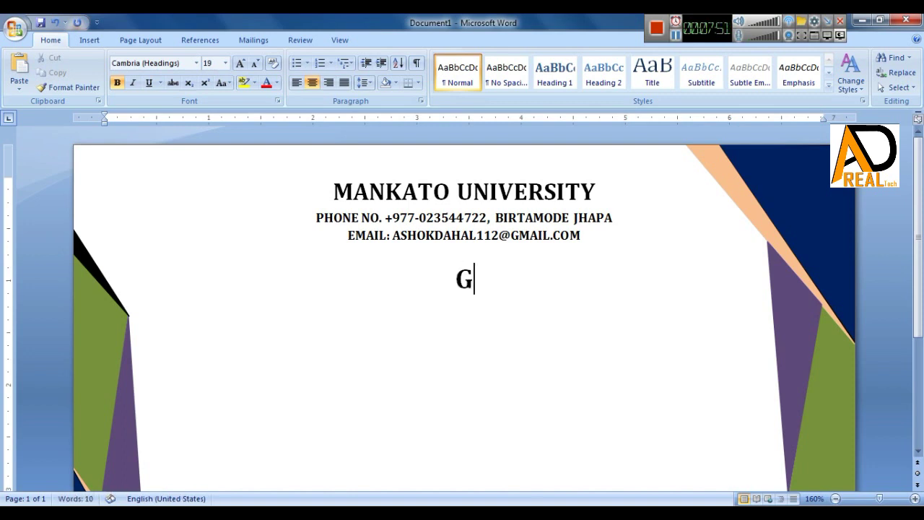
pyautogui.write('RA')
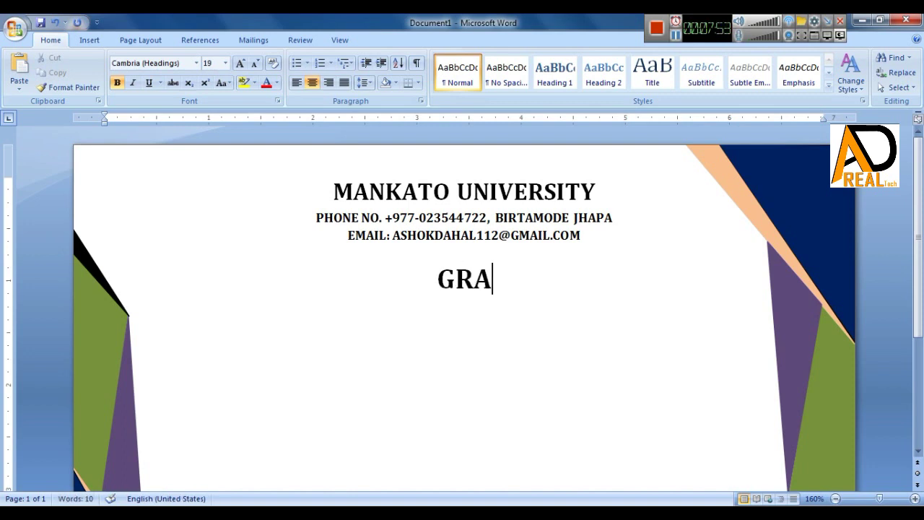
pyautogui.write('D')
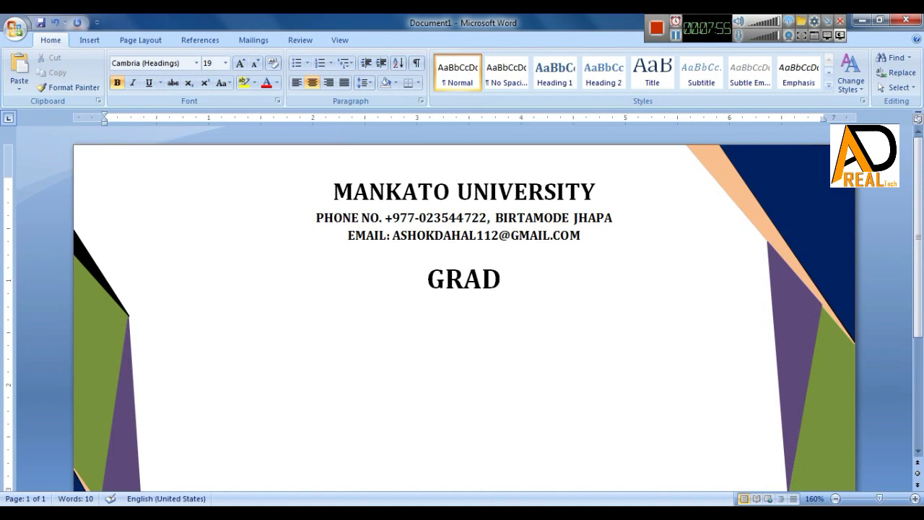
pyautogui.write('U')
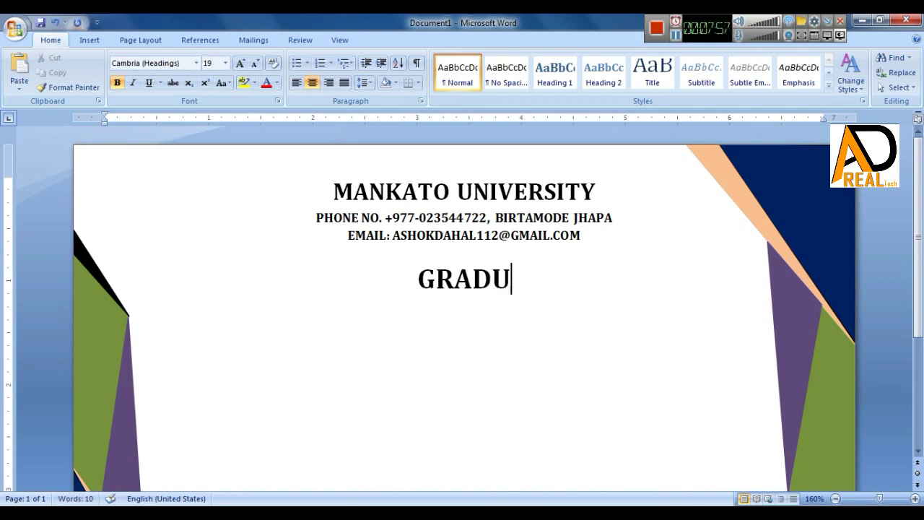
pyautogui.write('ATION ')
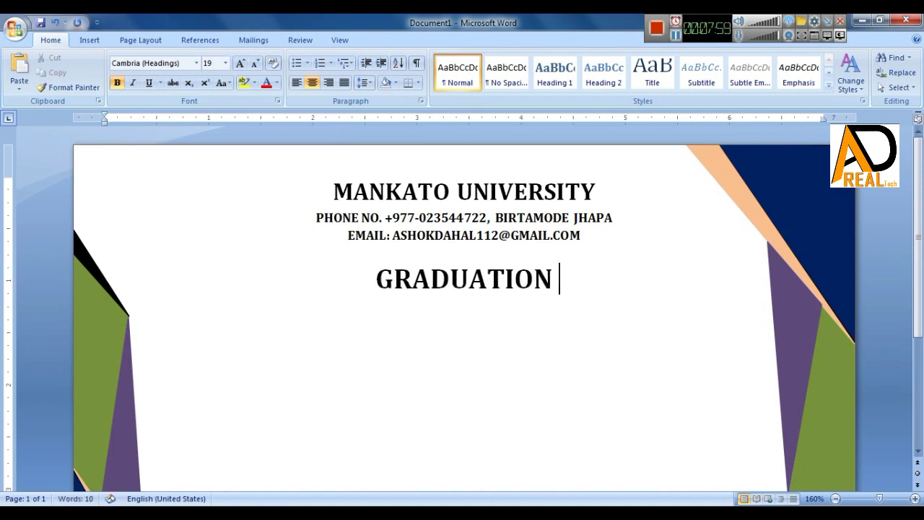
pyautogui.write('CERTIFICA')
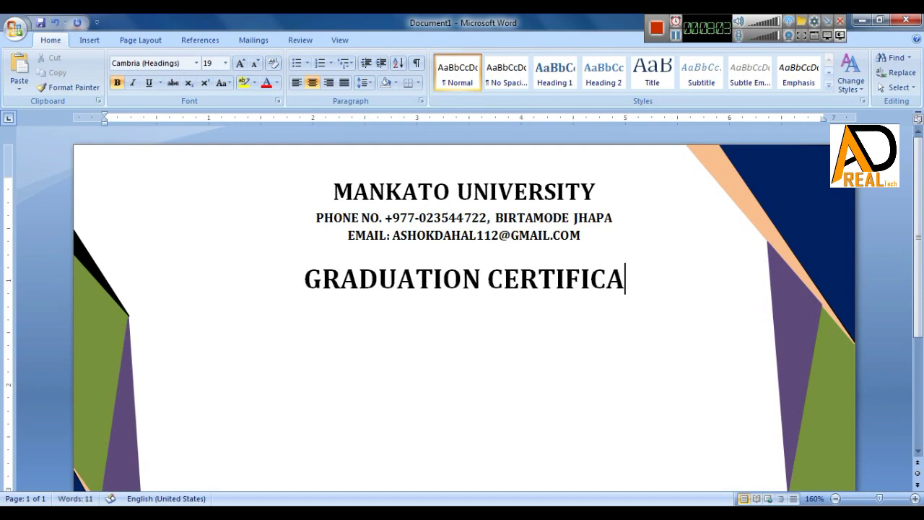
pyautogui.write('TE')
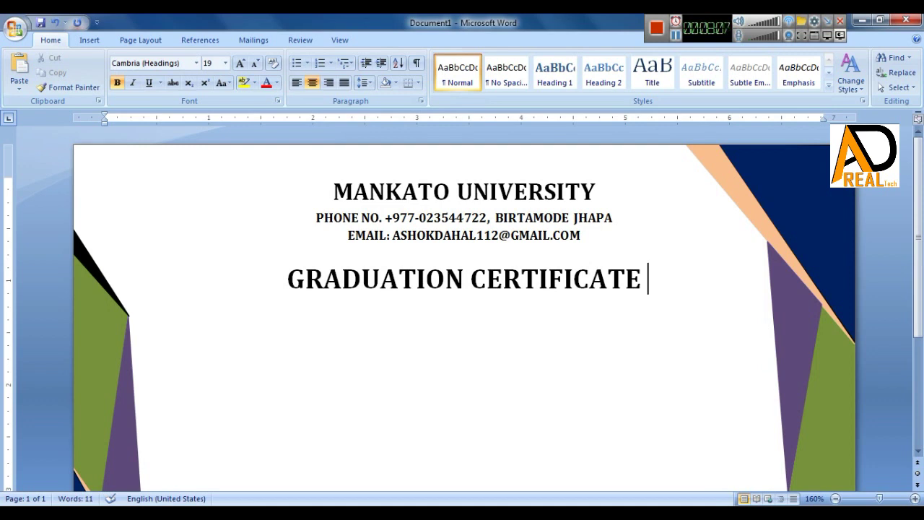
pyautogui.press('Return')
pyautogui.hotkey('ctrl', '[')
pyautogui.hotkey('ctrl', '[')
pyautogui.hotkey('ctrl', '[')
pyautogui.hotkey('ctrl', '[')
# - Type 'This certificate provide by' under the title and remove its bold formatting
pyautogui.hotkey('ctrl', ']')
pyautogui.write('THIS')
pyautogui.press('BackSpace')
pyautogui.press('BackSpace')
pyautogui.press('BackSpace')
pyautogui.press('BackSpace')
pyautogui.write('This certi')
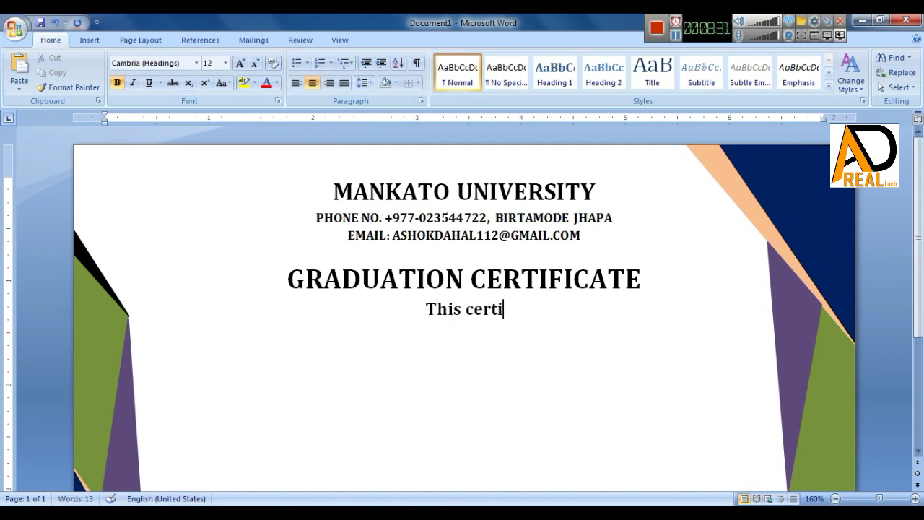
pyautogui.write('ficate provied')
pyautogui.press('BackSpace')
pyautogui.press('BackSpace')
pyautogui.write('de by')
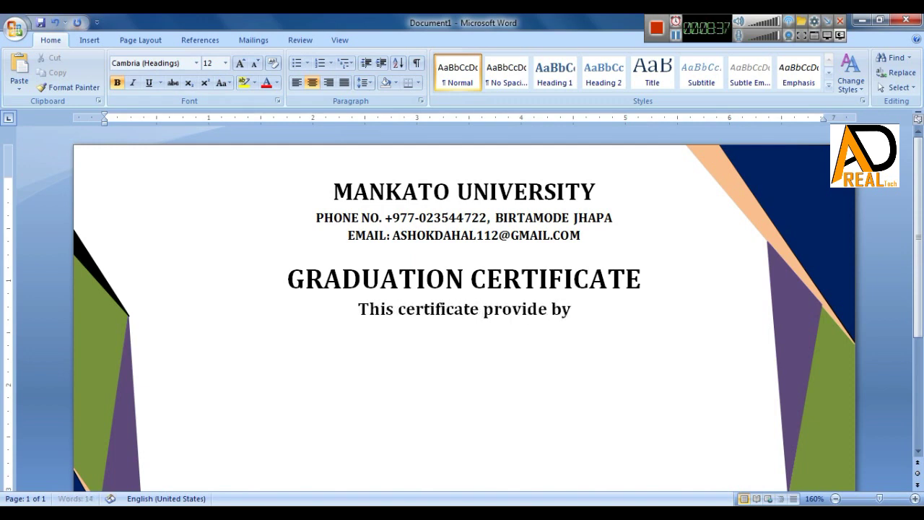
pyautogui.hotkey('ctrl', 'shift', 'Left')
pyautogui.hotkey('ctrl', 'shift', 'Left')
pyautogui.hotkey('ctrl', 'shift', 'Left')
pyautogui.hotkey('ctrl', 'shift', 'Left')
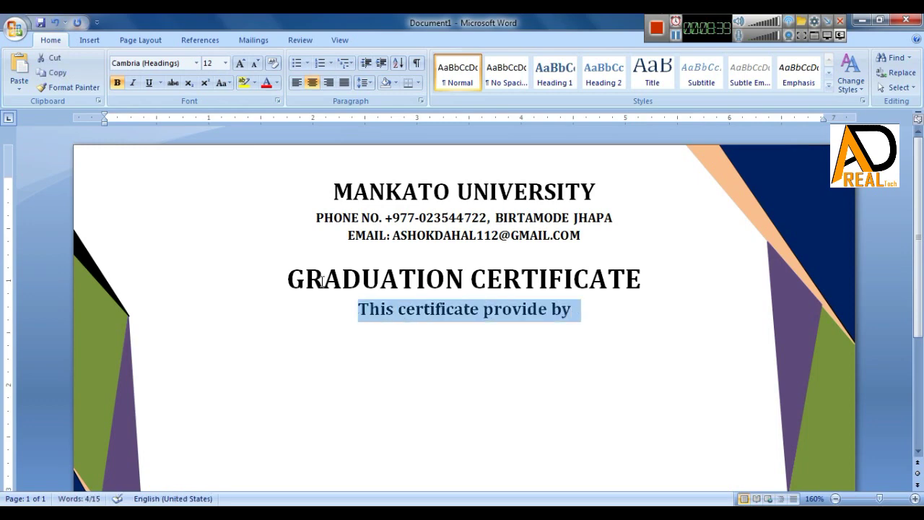
pyautogui.hotkey('ctrl', 'b')
# - Start a new line below the 'This certificate provide by' line
pyautogui.click(477, 374)
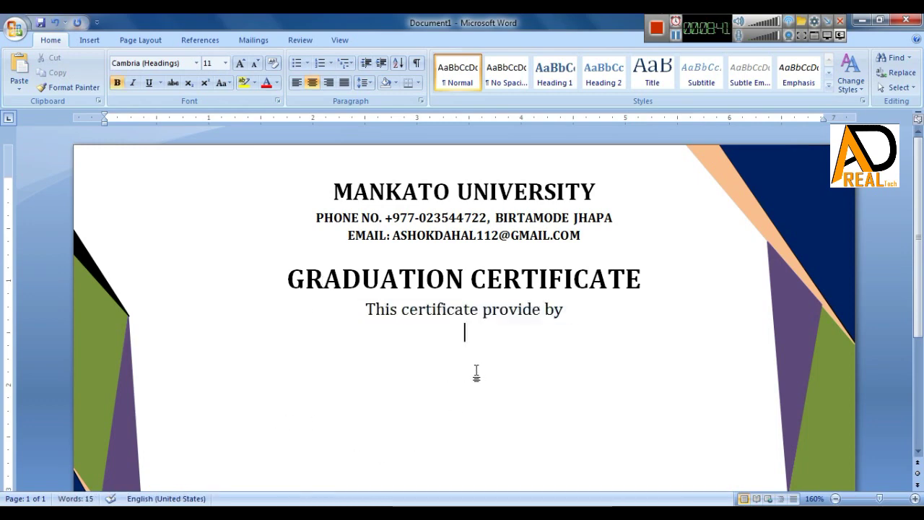
pyautogui.scroll(-1, 478, 376)
pyautogui.click(288, 227)
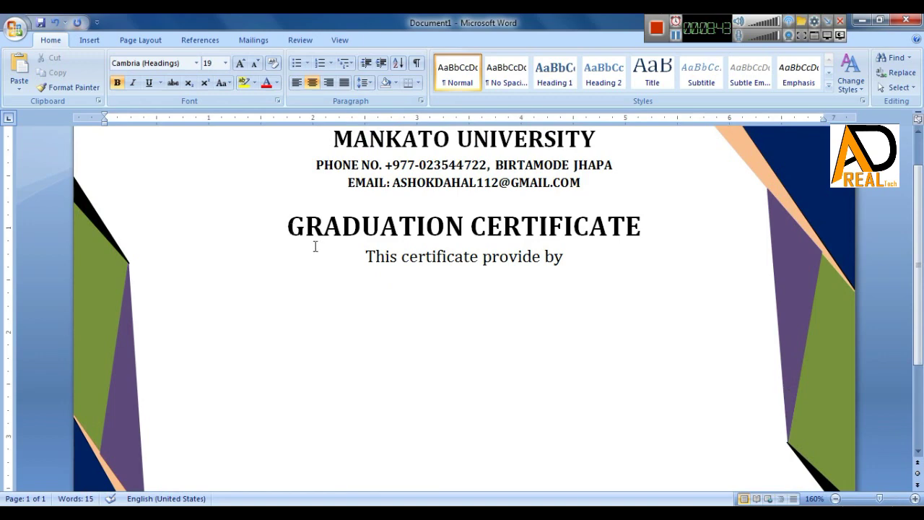
pyautogui.scroll(-2, 373, 293)
pyautogui.scroll(4, 373, 293)
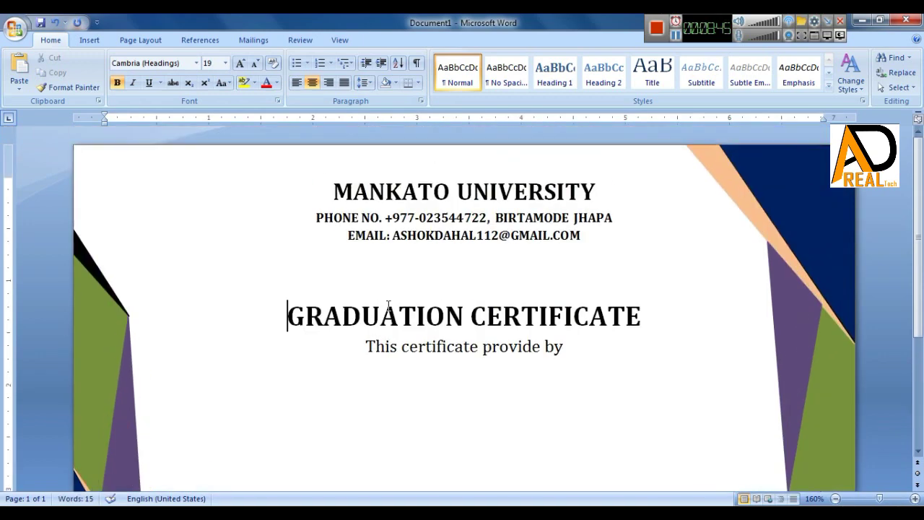
pyautogui.click(572, 356)
pyautogui.scroll(-3, 573, 357)
pyautogui.press('Return')
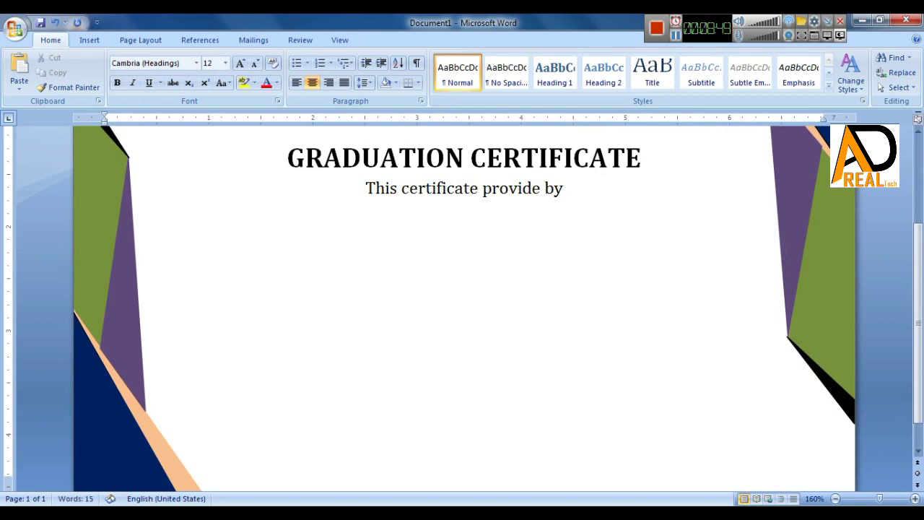
# - Type the recipient's full name in capitals on the centred line, fixing typos
pyautogui.write('ch')
pyautogui.press('BackSpace')
pyautogui.press('BackSpace')
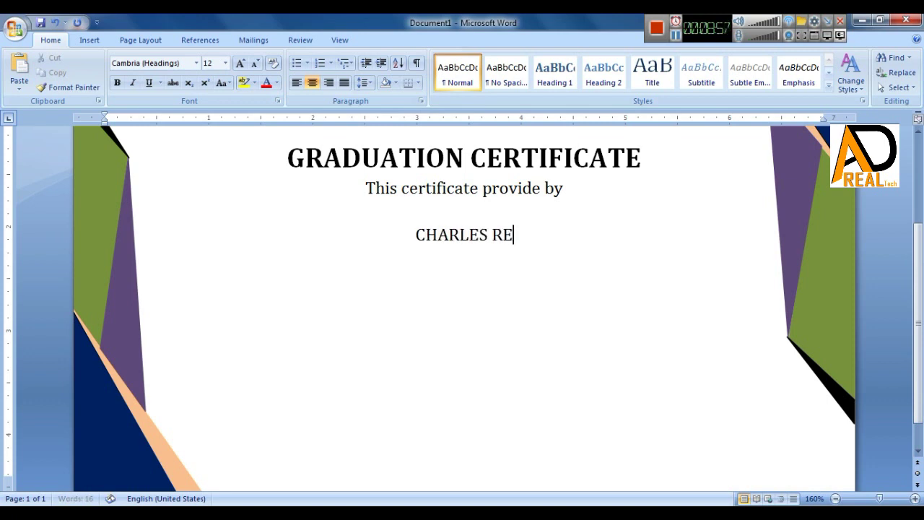
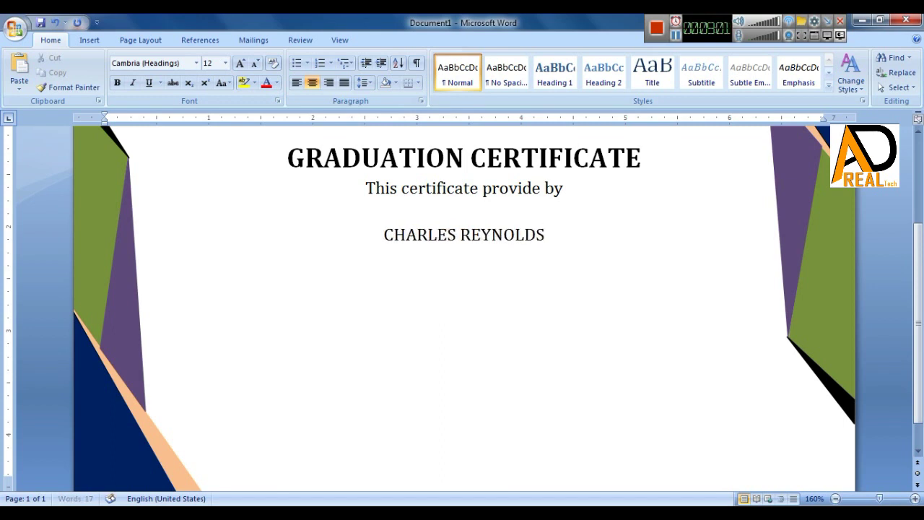
# - Make the name bold at 16 pt and move to the empty line below
pyautogui.hotkey('ctrl', 'shift', 'Left')
pyautogui.hotkey('ctrl', 'shift', 'Left')
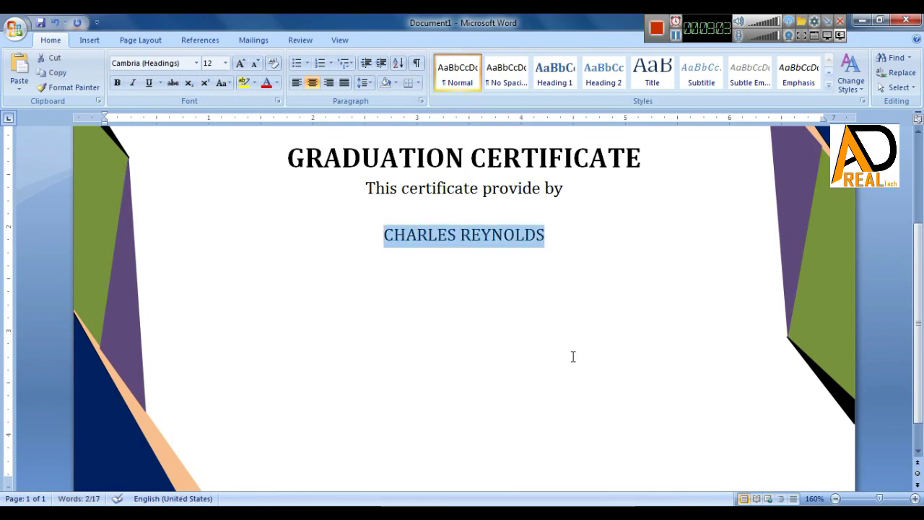
pyautogui.hotkey('ctrl', 'b')
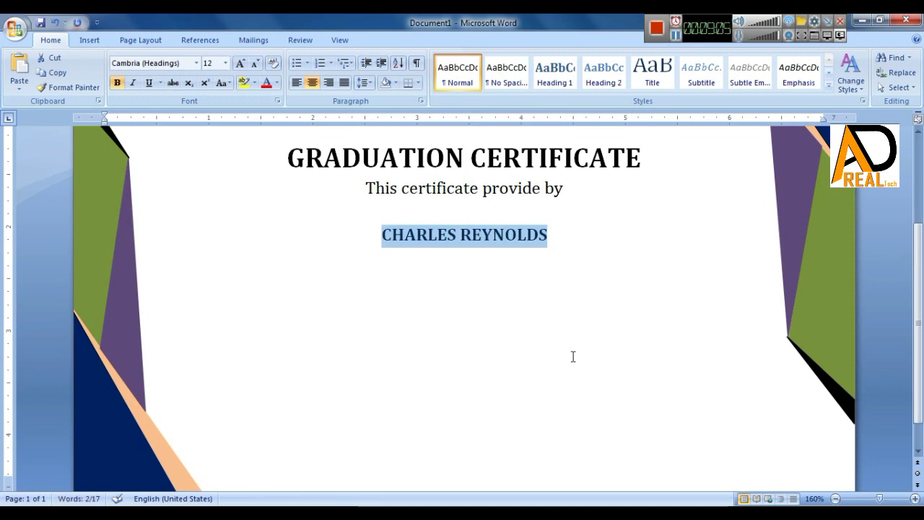
pyautogui.hotkey('ctrl', ']')
pyautogui.hotkey('ctrl', ']')
pyautogui.hotkey('ctrl', ']')
pyautogui.hotkey('ctrl', ']')
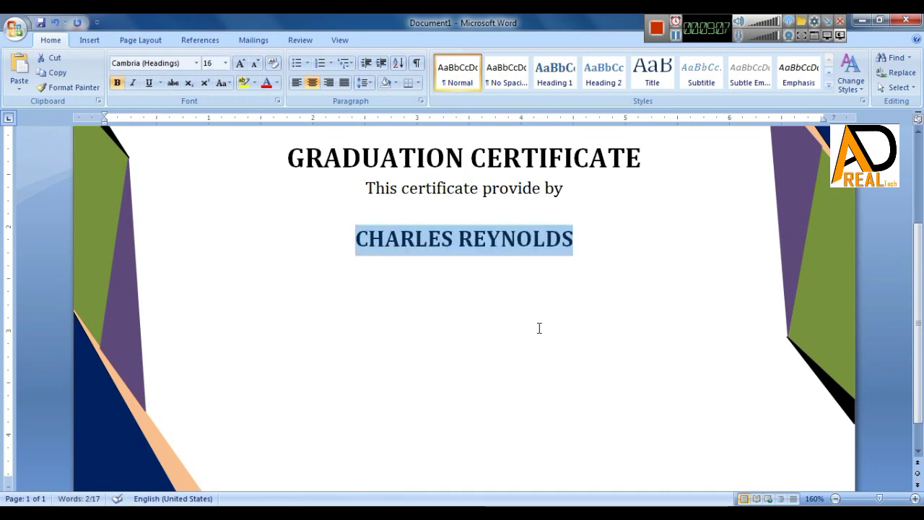
pyautogui.click(538, 328)
pyautogui.scroll(-1, 491, 327)
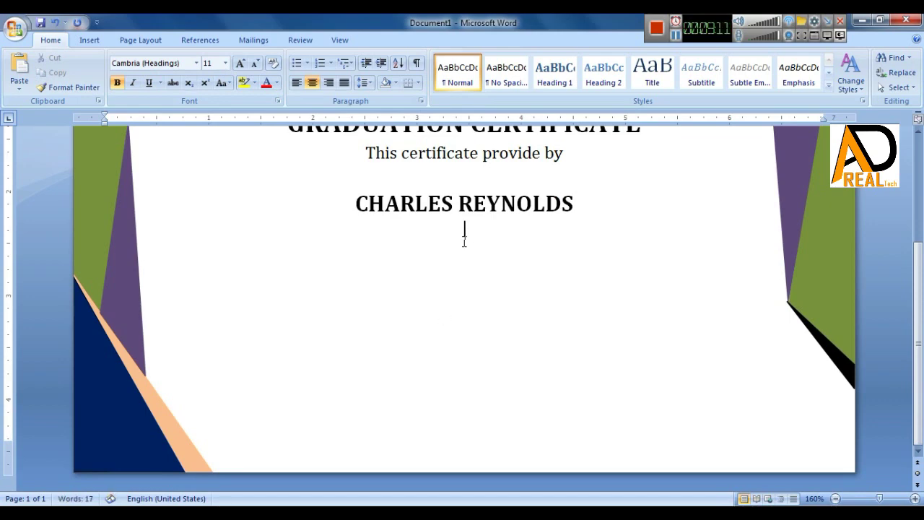
# - Draw a wide text box below the recipient's name
pyautogui.click(89, 40)
pyautogui.click(205, 79)
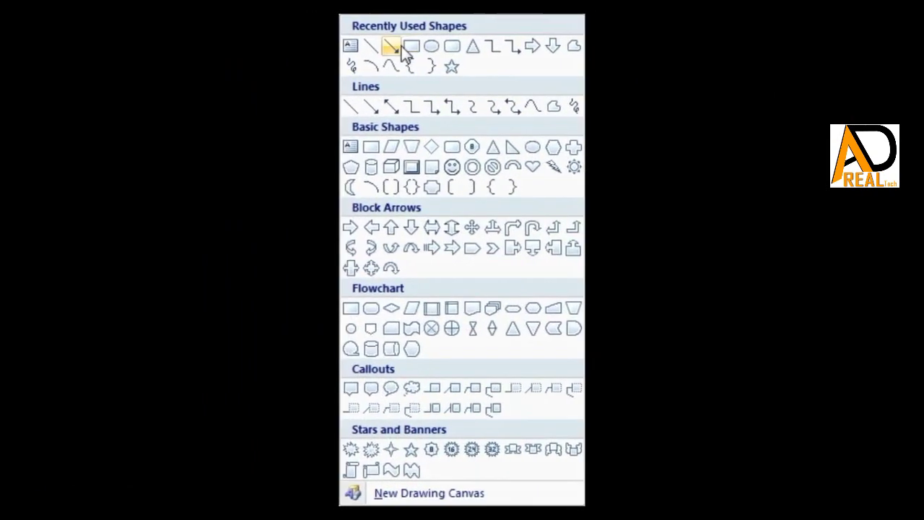
pyautogui.click(200, 123)
pyautogui.moveTo(175, 219); pyautogui.dragTo(699, 339)
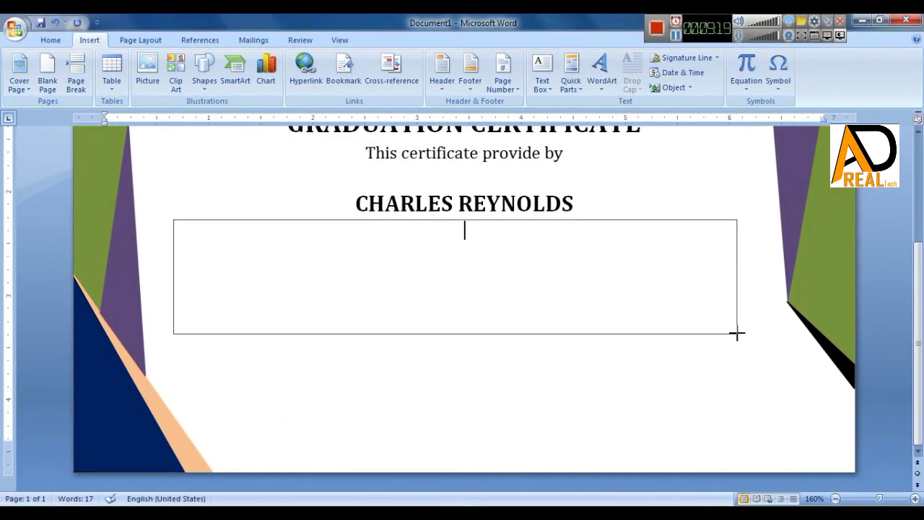
pyautogui.moveTo(688, 339); pyautogui.dragTo(742, 330)
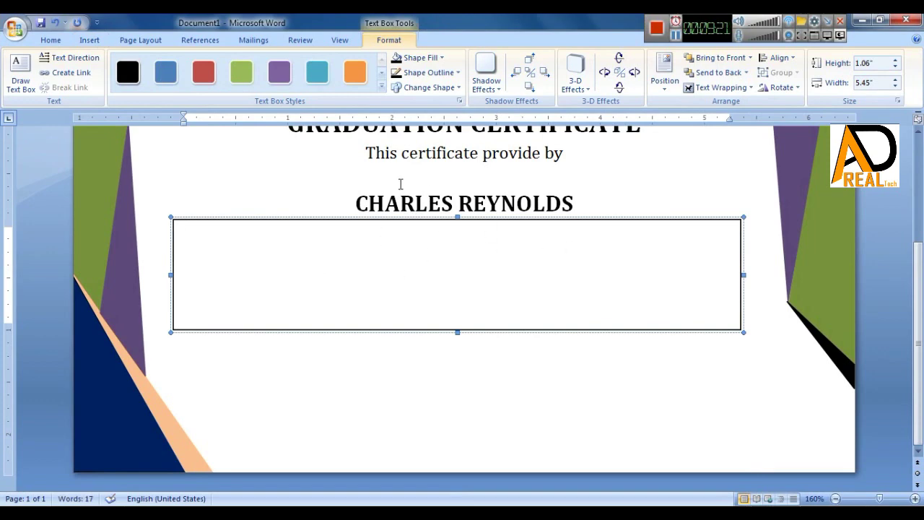
pyautogui.click(673, 37)
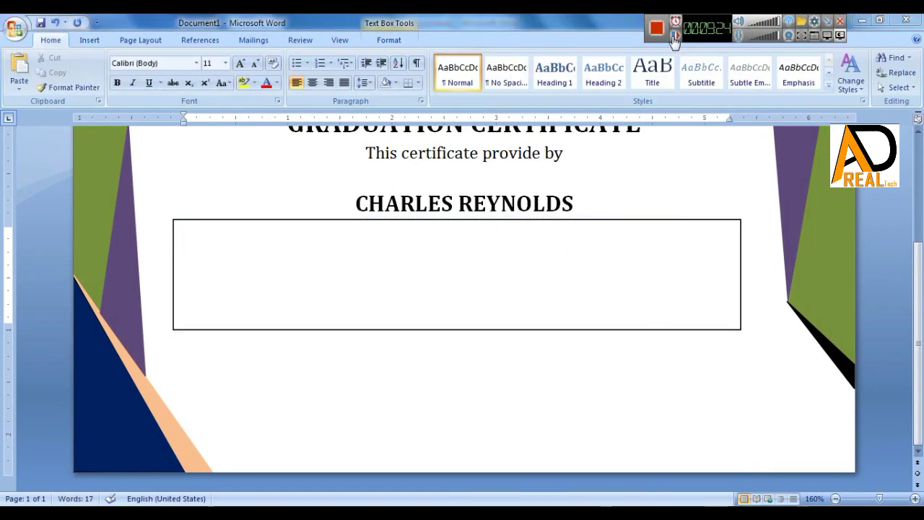
# - Paste the certificate paragraph into the text box
pyautogui.click(486, 230)
pyautogui.write('this')
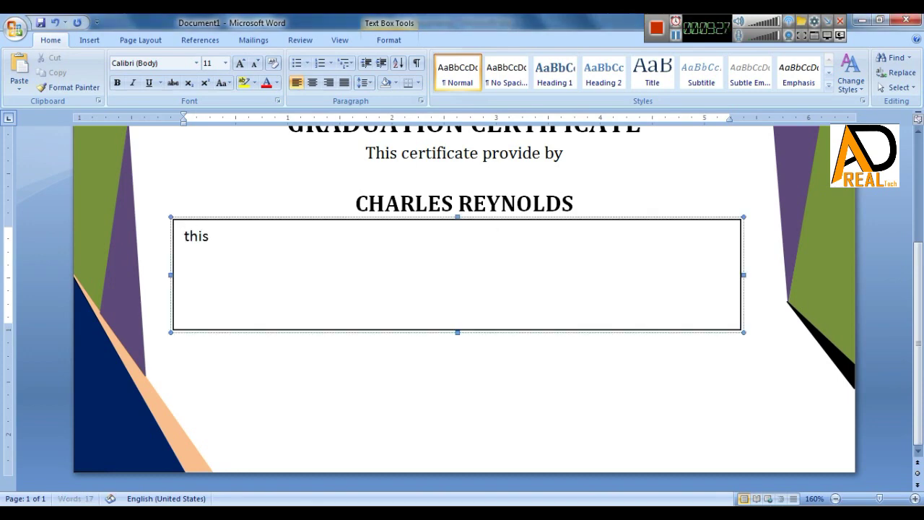
pyautogui.press('BackSpace')
pyautogui.press('BackSpace')
pyautogui.press('BackSpace')
pyautogui.hotkey('ctrl', 'v')
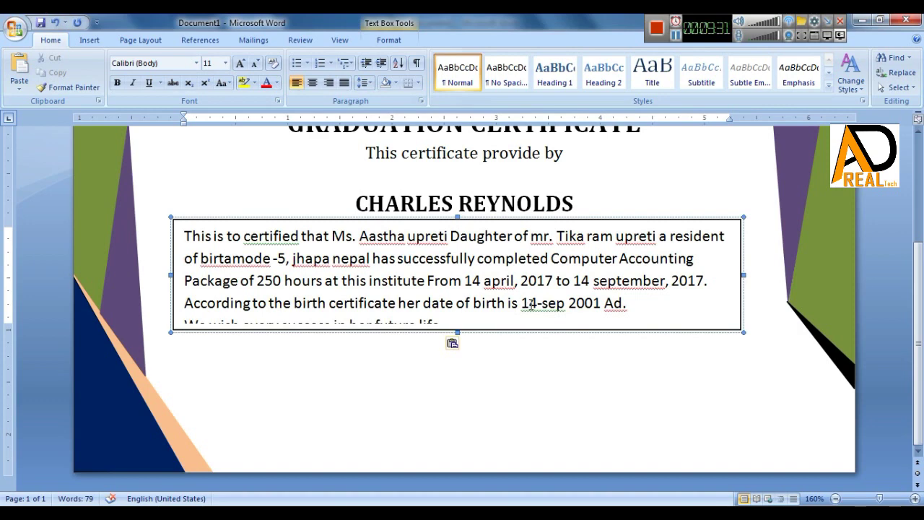
# - Centre the text box paragraph and set its font size to 10 pt
pyautogui.hotkey('ctrl', 'a')
pyautogui.hotkey('ctrl', 'shift', ',')
pyautogui.hotkey('ctrl', 'shift', ',')
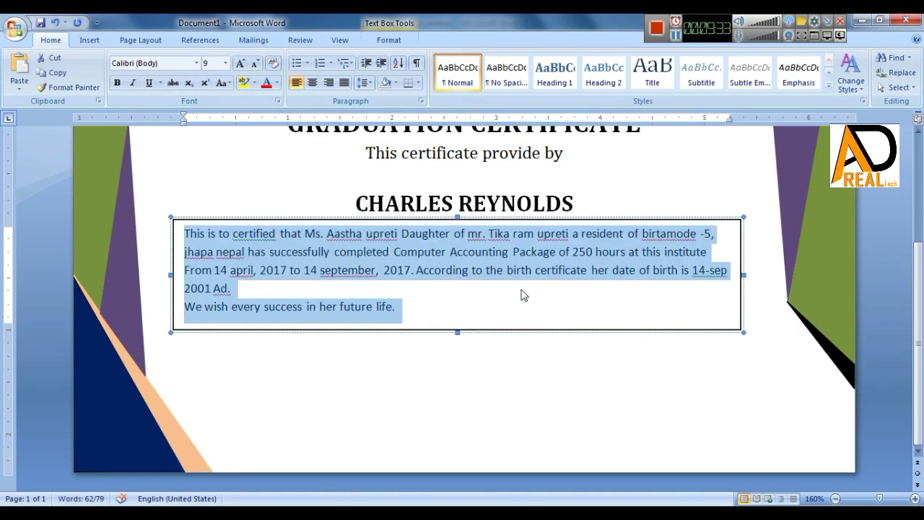
pyautogui.click(530, 289)
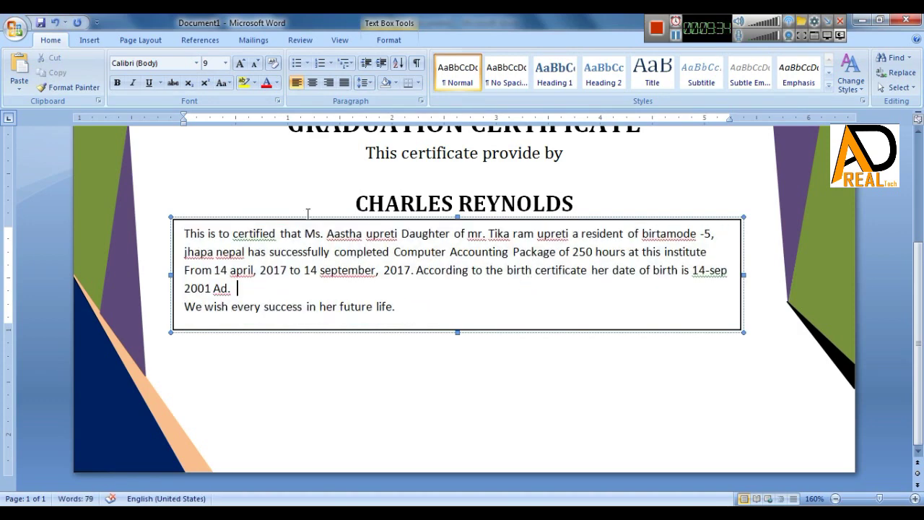
pyautogui.click(313, 83)
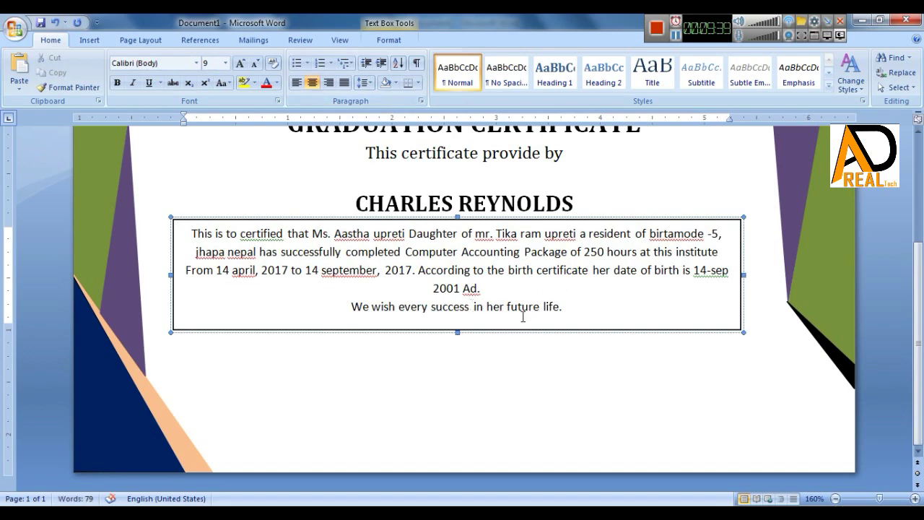
pyautogui.hotkey('ctrl', 'a')
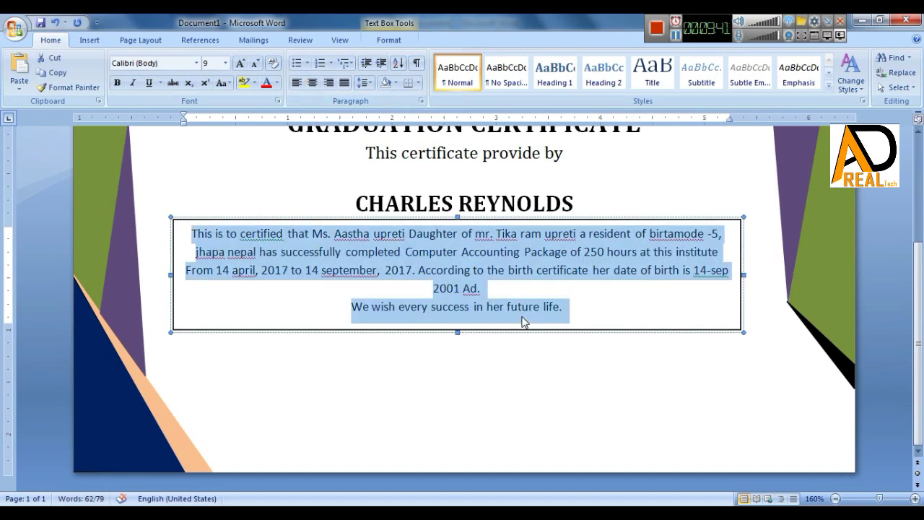
pyautogui.hotkey('ctrl', ']')
pyautogui.hotkey('ctrl', '[')
pyautogui.hotkey('ctrl', ']')
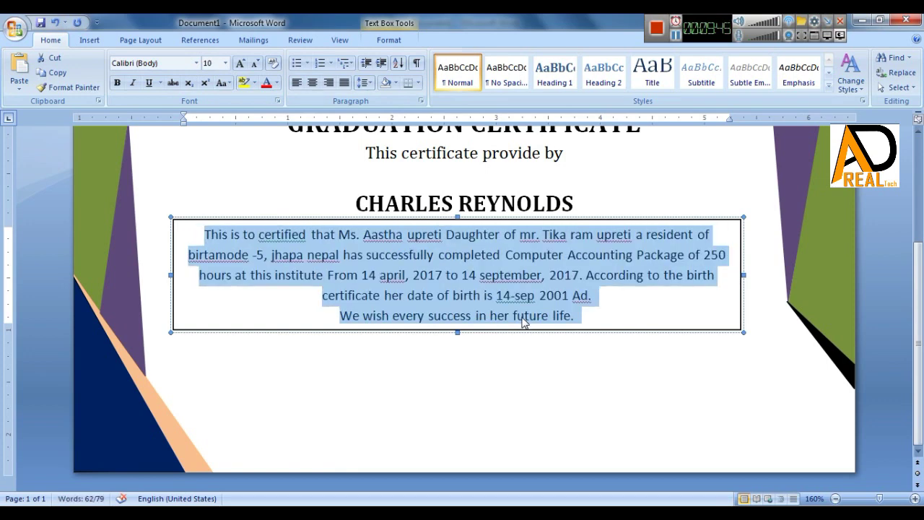
# - Select the text box and zoom out to see the whole certificate page
pyautogui.click(670, 330)
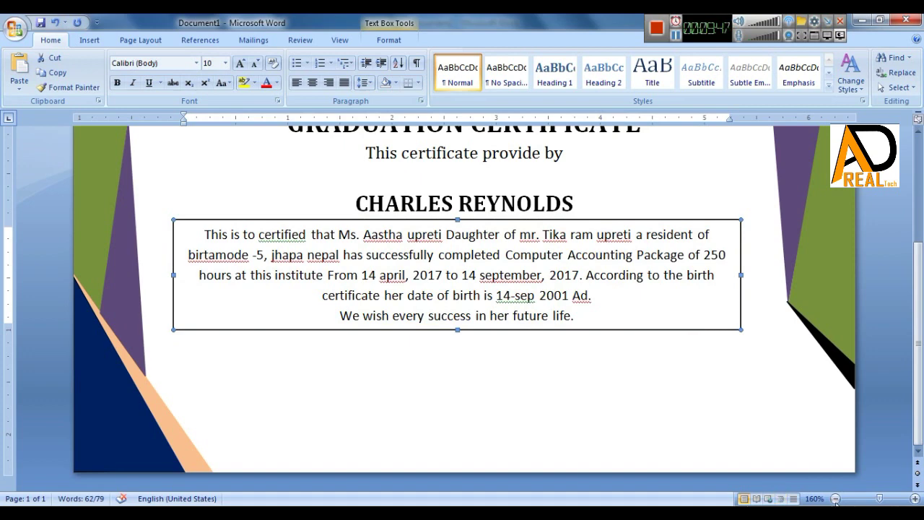
pyautogui.click(835, 499)
pyautogui.click(835, 499)
pyautogui.click(835, 499)
pyautogui.click(835, 499)
pyautogui.click(836, 499)
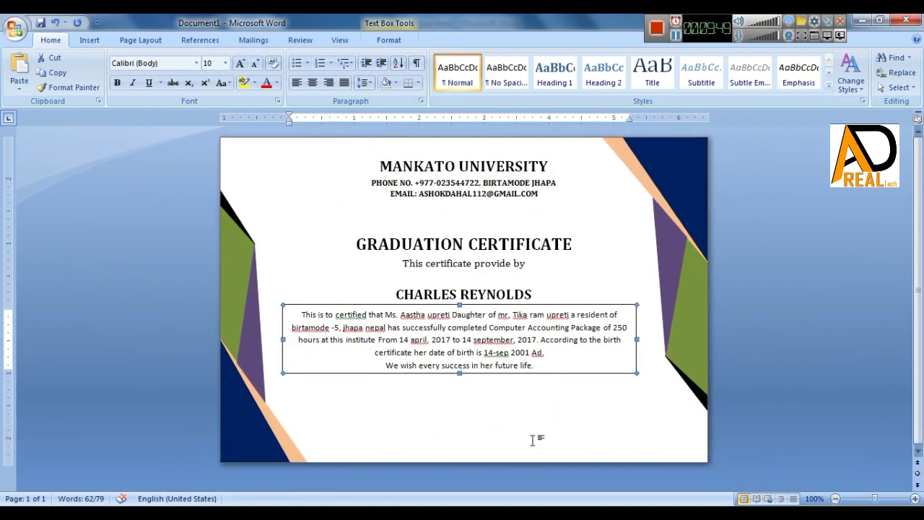
pyautogui.click(553, 423)
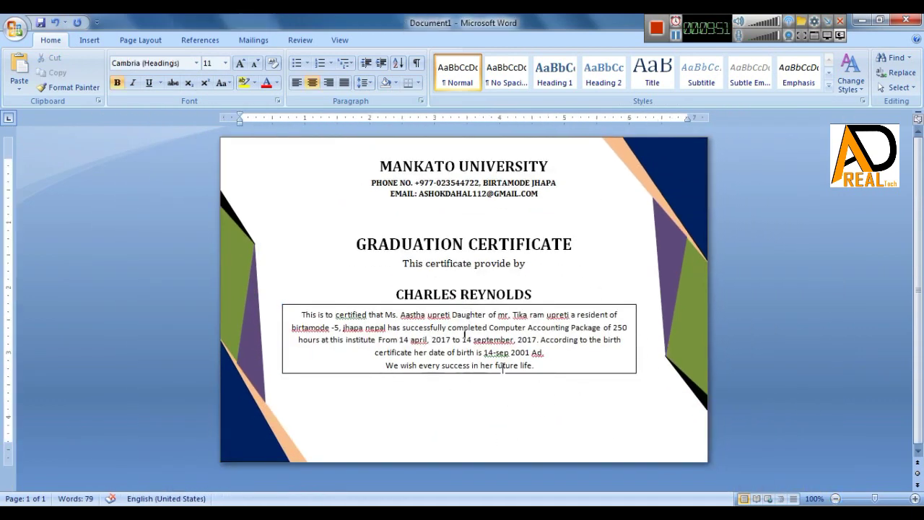
# - Try bold on the box paragraph, undo it, and bring up the Shape Fill choices
pyautogui.moveTo(299, 312); pyautogui.dragTo(573, 380)
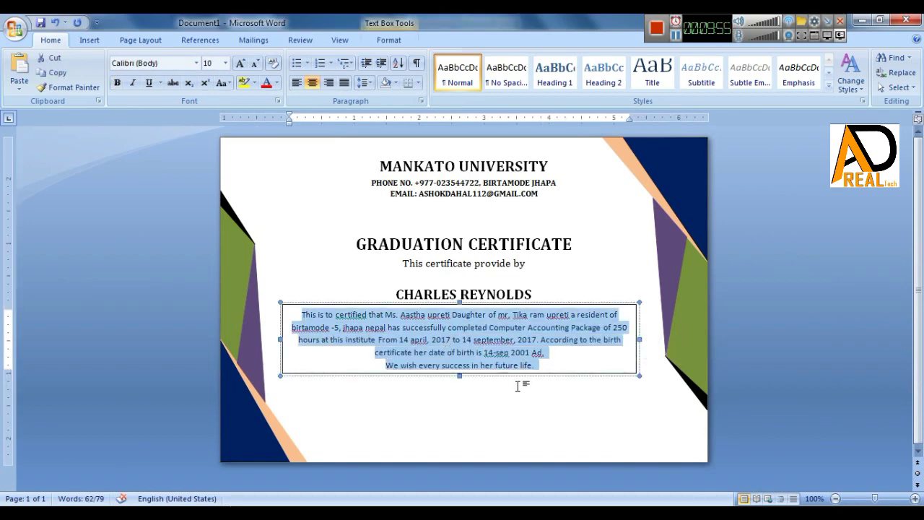
pyautogui.hotkey('ctrl', 'b')
pyautogui.click(554, 373)
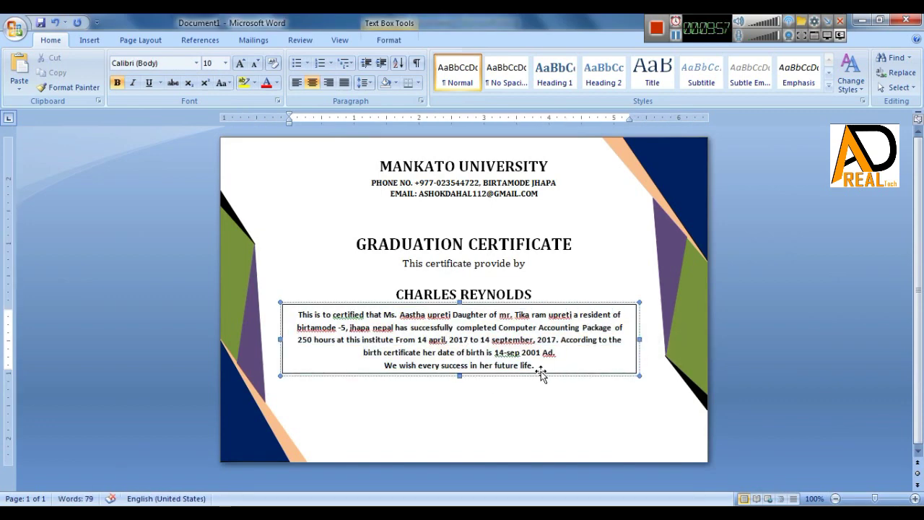
pyautogui.hotkey('ctrl', 'z')
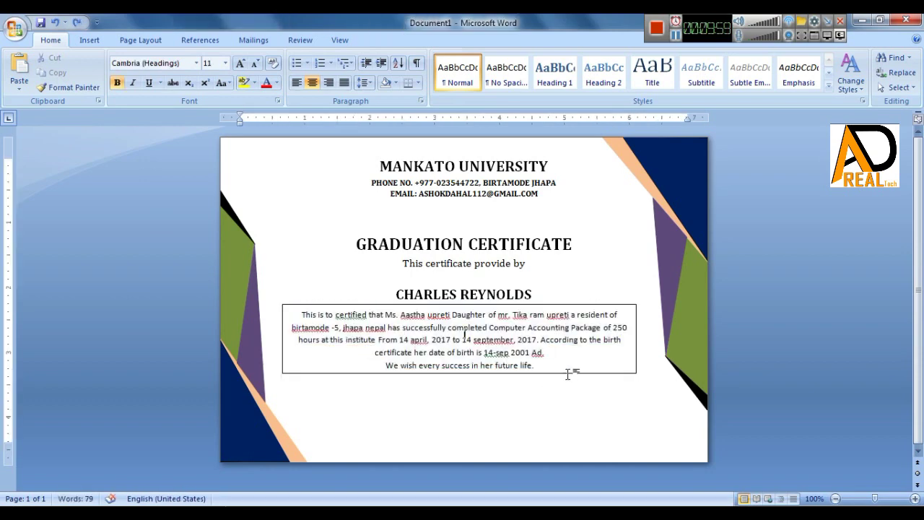
pyautogui.click(390, 41)
pyautogui.click(422, 55)
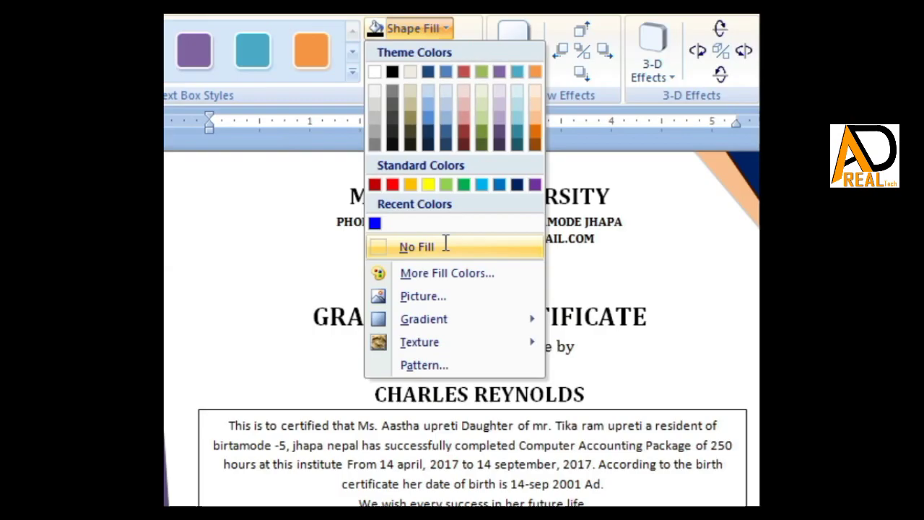
# - Set the text box to No Fill and No Outline, then add a line below the paragraph
pyautogui.click(447, 311)
pyautogui.click(426, 68)
pyautogui.click(418, 311)
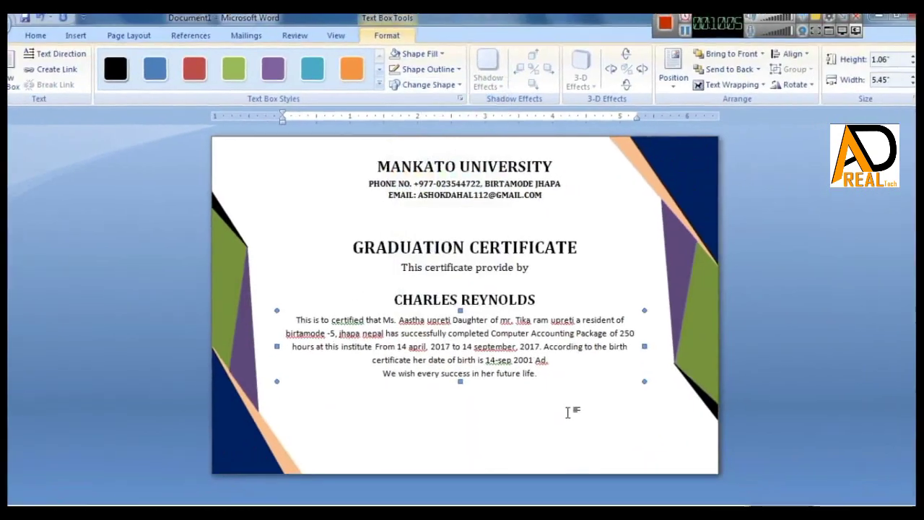
pyautogui.click(564, 403)
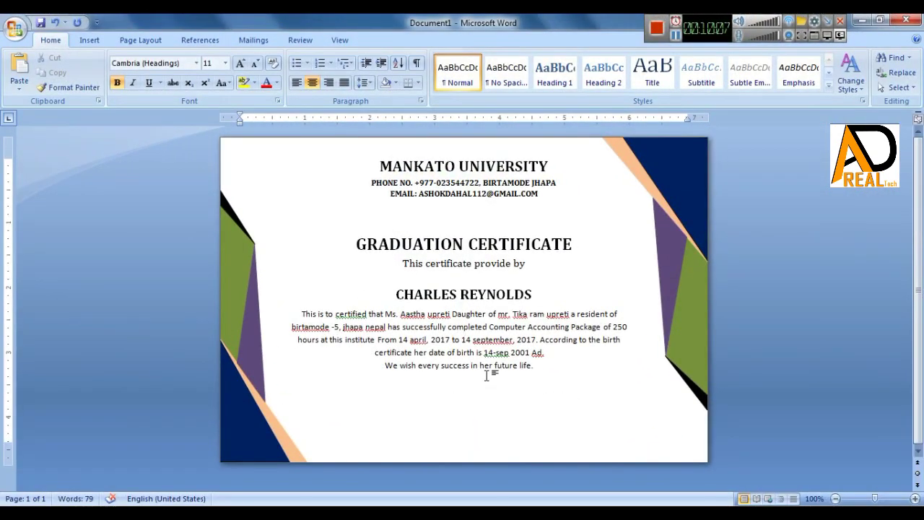
pyautogui.press('Return')
pyautogui.click(916, 499)
pyautogui.click(915, 500)
pyautogui.click(916, 499)
# - Add a centred 'Signature' line with single spacing and a blank line above it
pyautogui.scroll(-2, 547, 392)
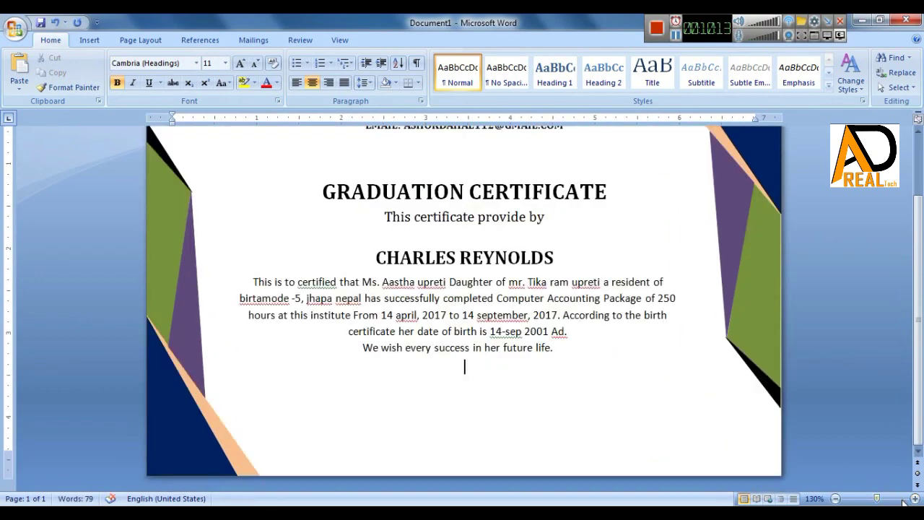
pyautogui.click(915, 500)
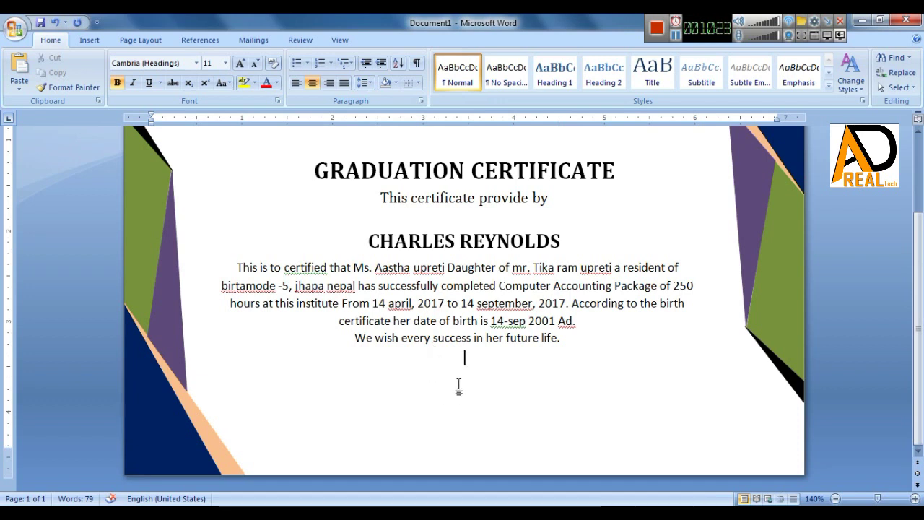
pyautogui.press('Return')
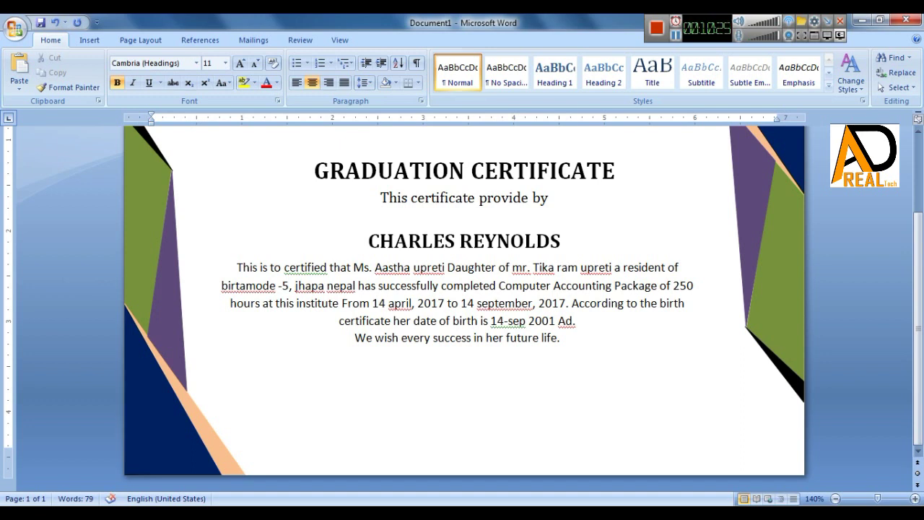
pyautogui.write('Si')
pyautogui.write('gnature')
pyautogui.click(363, 82)
pyautogui.click(383, 95)
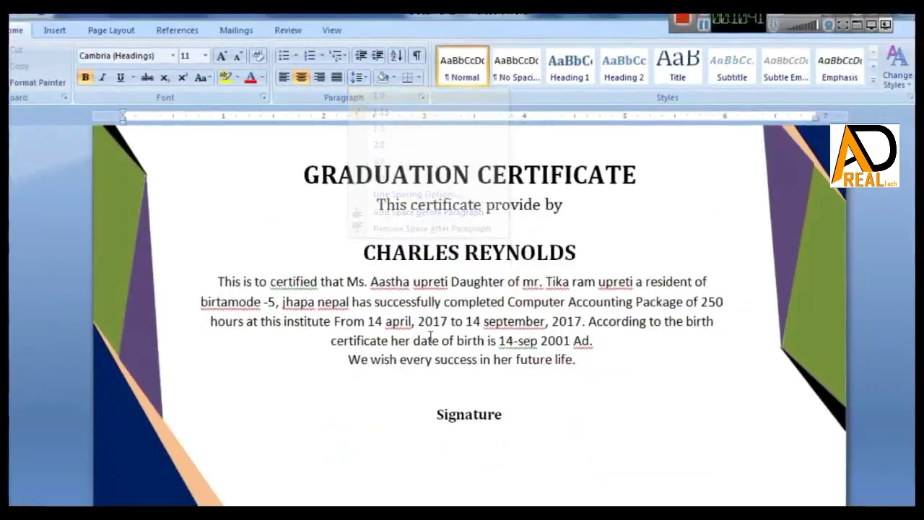
pyautogui.press('Return')
pyautogui.press('Up')
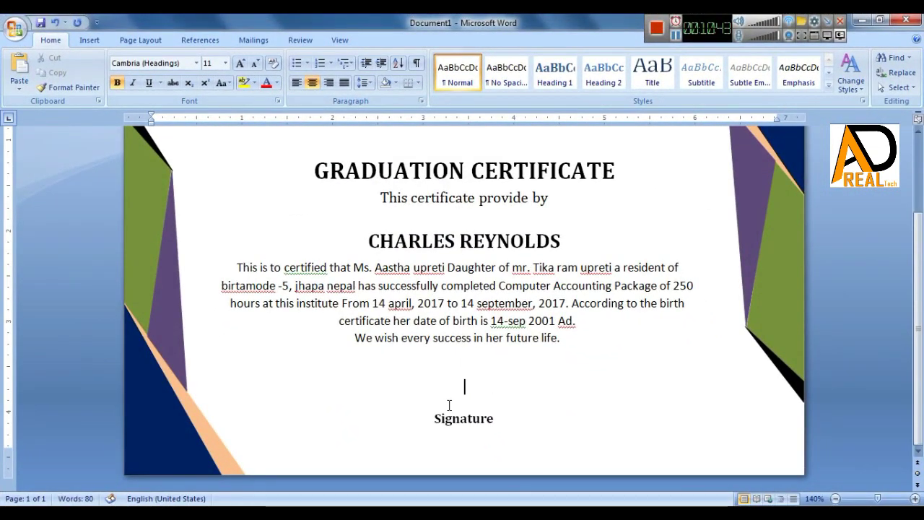
pyautogui.keyDown('shift'); pyautogui.click(498, 419); pyautogui.keyUp('shift')
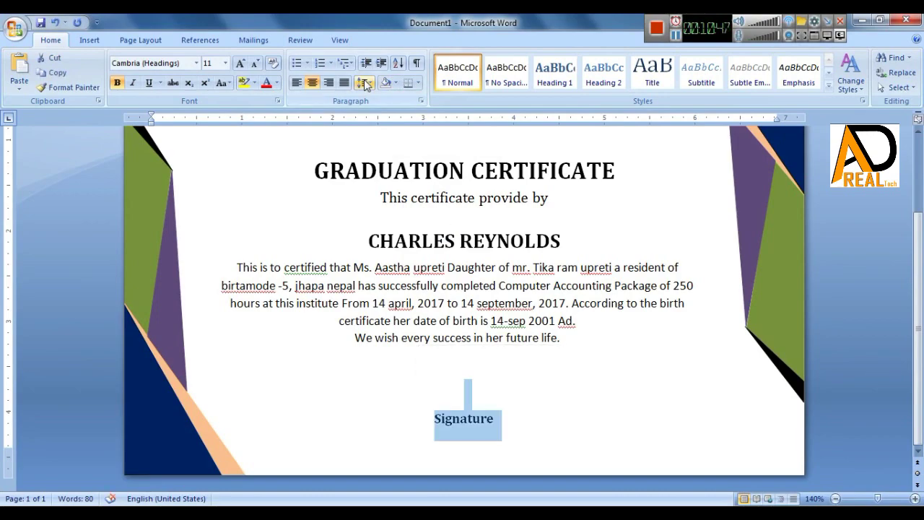
# - Tighten line spacing and type an underscore signature line above 'Signature'
pyautogui.click(363, 82)
pyautogui.click(383, 229)
pyautogui.click(465, 384)
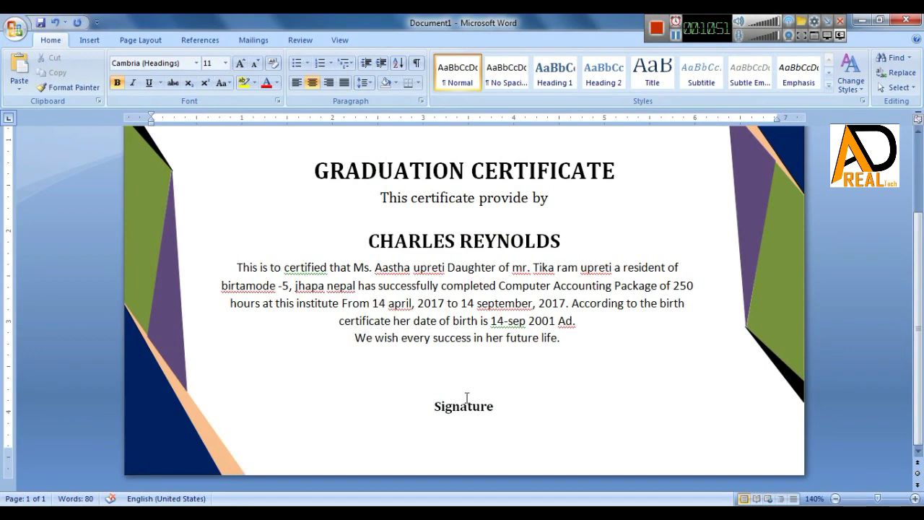
pyautogui.write('________')
pyautogui.press('BackSpace')
pyautogui.write('__________')
# - Add 'Managing Director' beneath 'Signature' and remove the extra blank page
pyautogui.press('Down')
pyautogui.press('Return')
pyautogui.write('maginh')
pyautogui.press('BackSpace')
pyautogui.write('g Director')
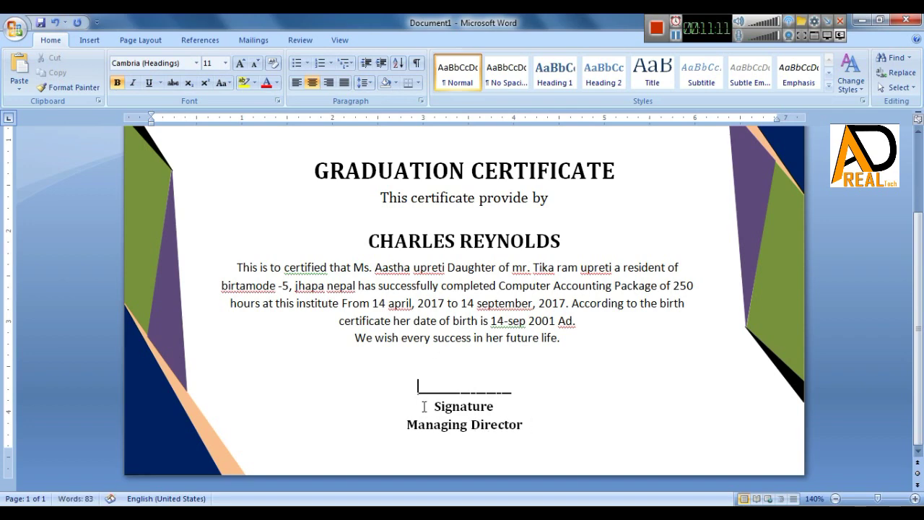
pyautogui.press('Return')
pyautogui.press('BackSpace')
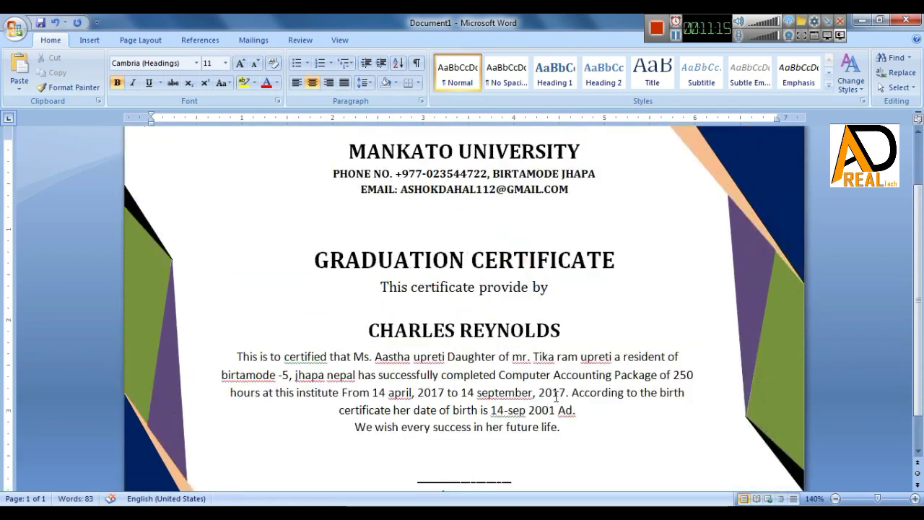
pyautogui.scroll(3, 330, 297)
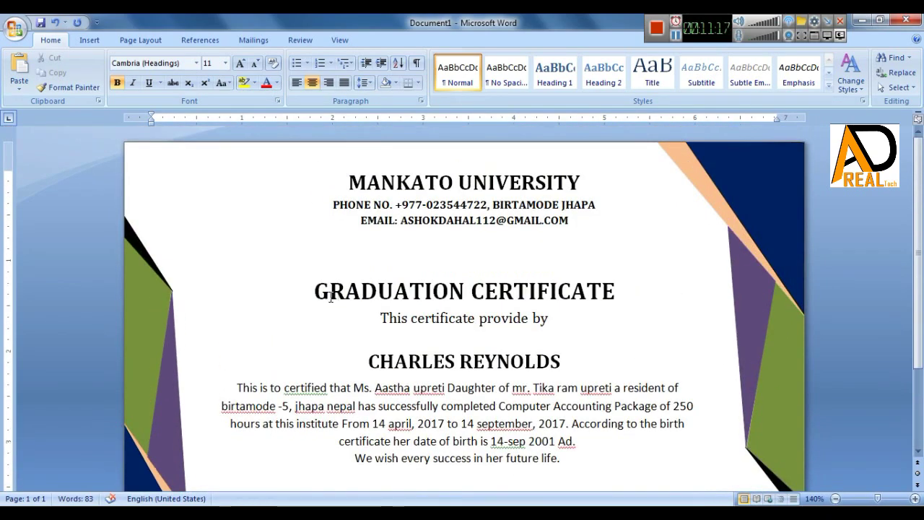
# - Draw a rectangle over the GRADUATION CERTIFICATE title and place it behind the text
pyautogui.moveTo(320, 291); pyautogui.dragTo(635, 318)
pyautogui.click(599, 317)
pyautogui.click(90, 41)
pyautogui.click(209, 72)
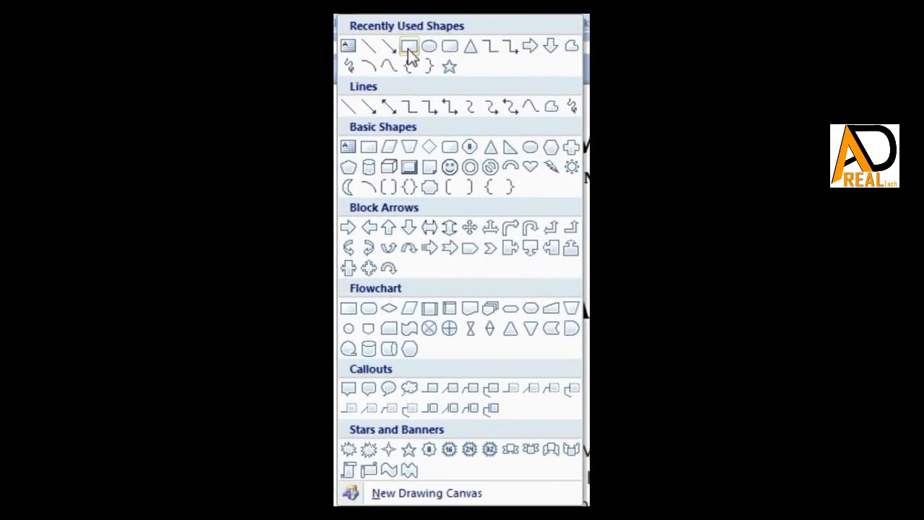
pyautogui.click(241, 105)
pyautogui.moveTo(307, 278)
pyautogui.mouseDown()
pyautogui.moveTo(607, 317)
pyautogui.moveTo(625, 307)
pyautogui.mouseUp()
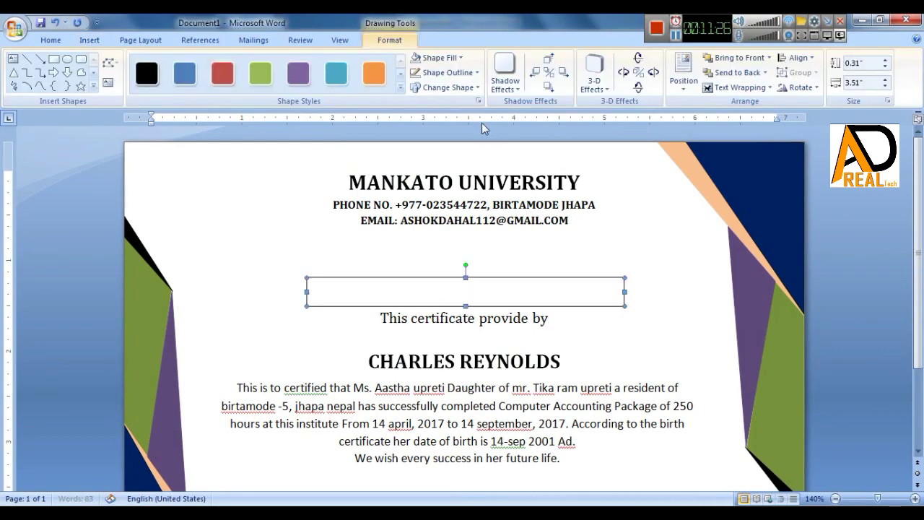
pyautogui.click(740, 87)
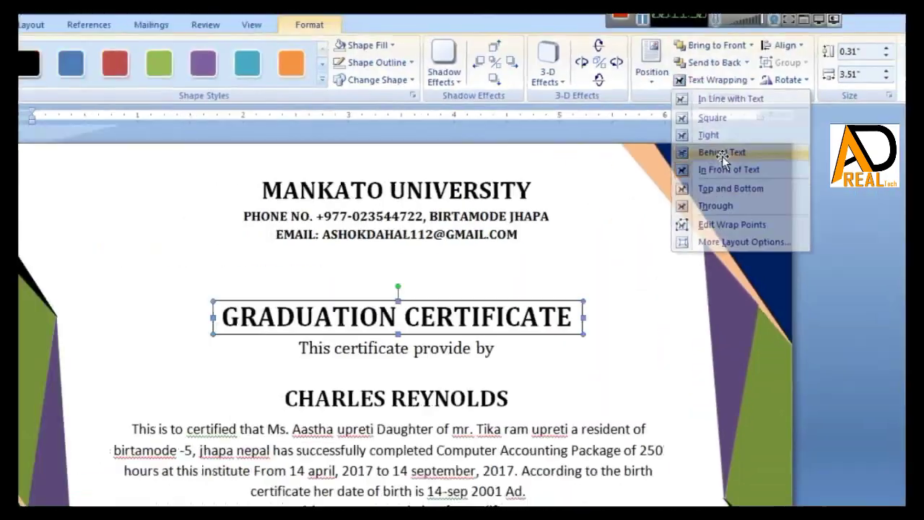
pyautogui.click(722, 151)
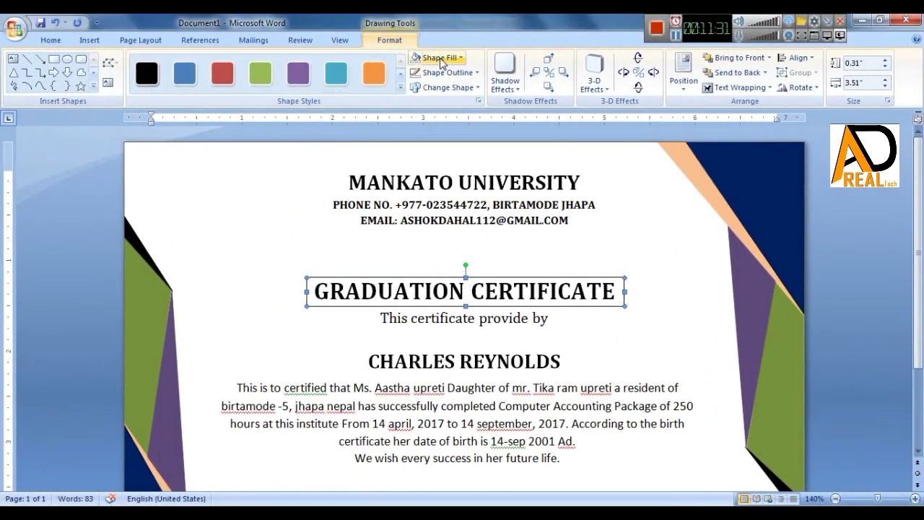
# - Give the title rectangle an orange fill and an orange outline
pyautogui.click(438, 57)
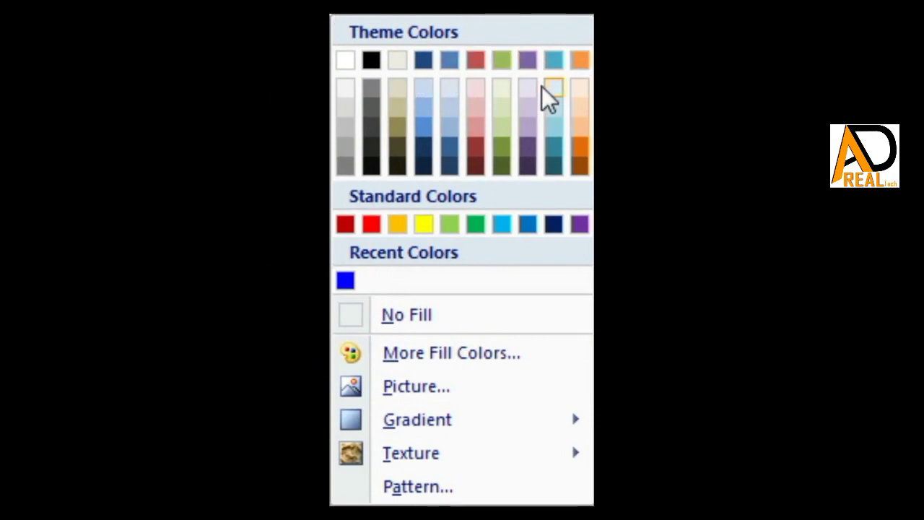
pyautogui.click(578, 65)
pyautogui.click(450, 68)
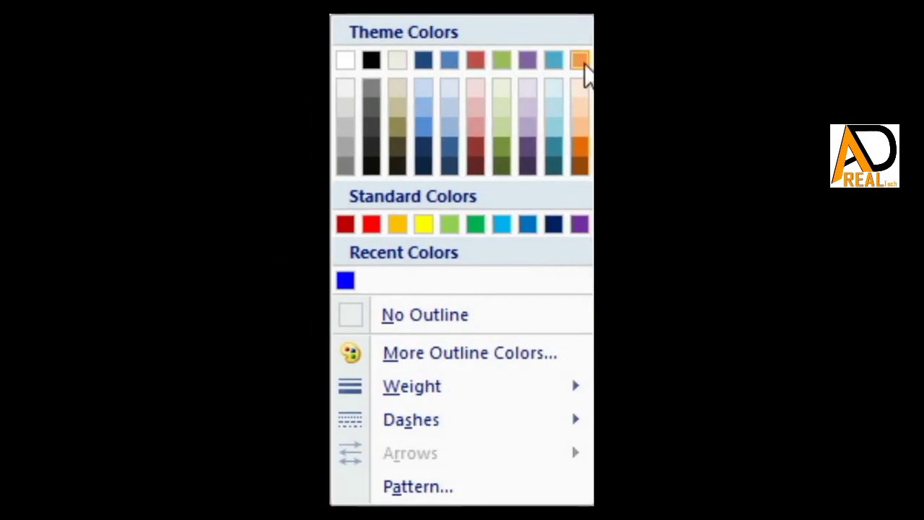
pyautogui.click(581, 62)
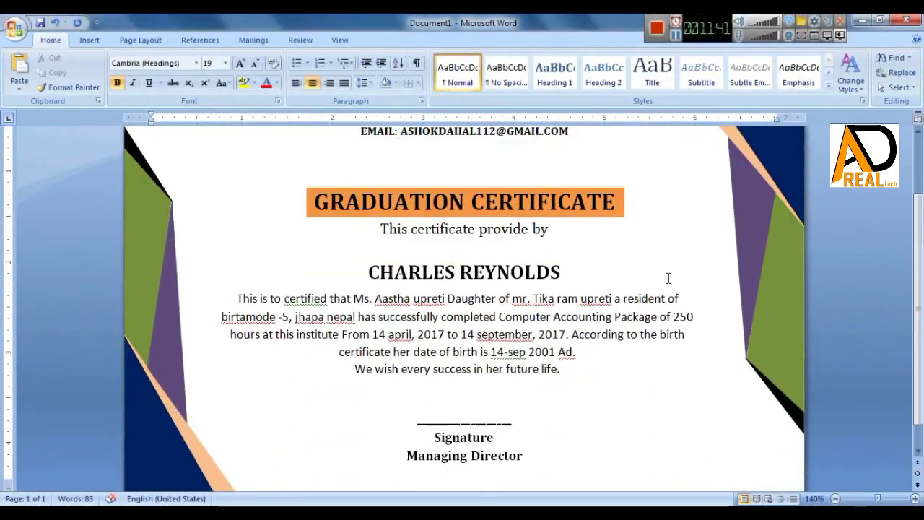
pyautogui.scroll(3, 669, 278)
pyautogui.moveTo(344, 182); pyautogui.dragTo(547, 179)
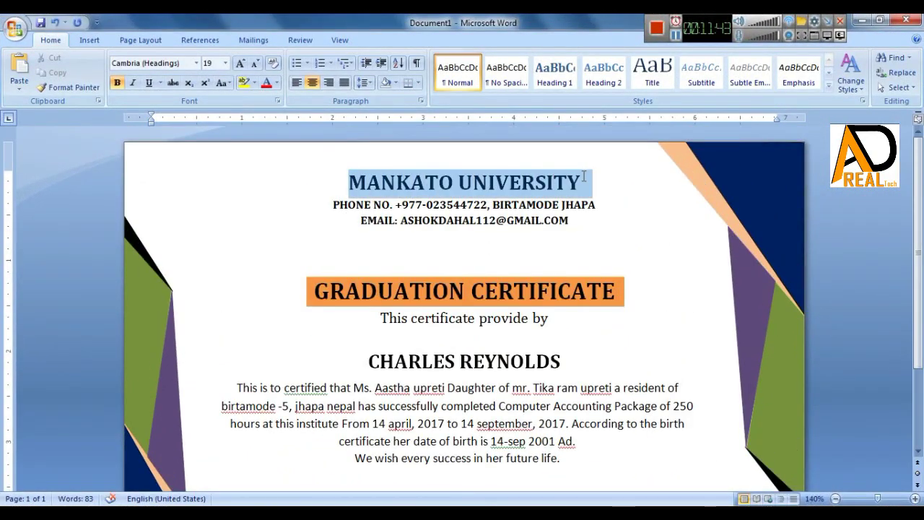
# - Shrink the MANKATO UNIVERSITY heading one size and highlight it light gray
pyautogui.hotkey('ctrl', '[')
pyautogui.hotkey('ctrl', '[')
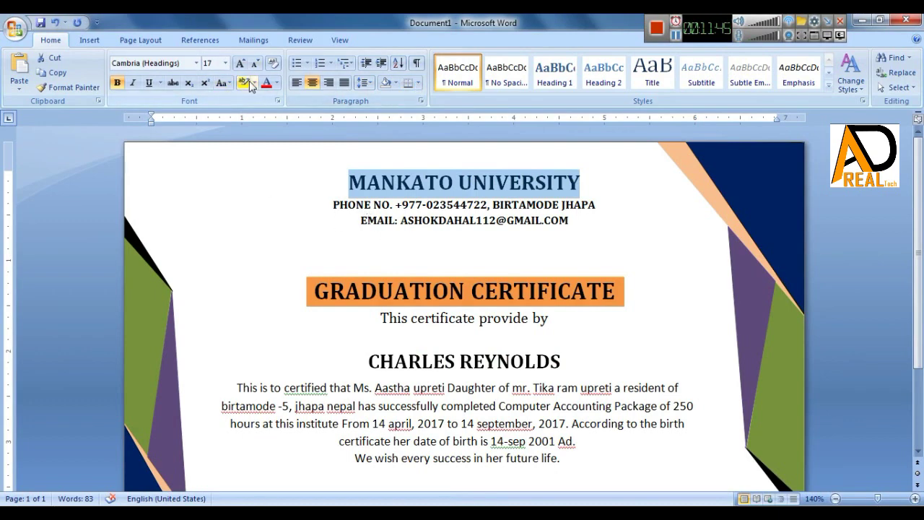
pyautogui.click(254, 83)
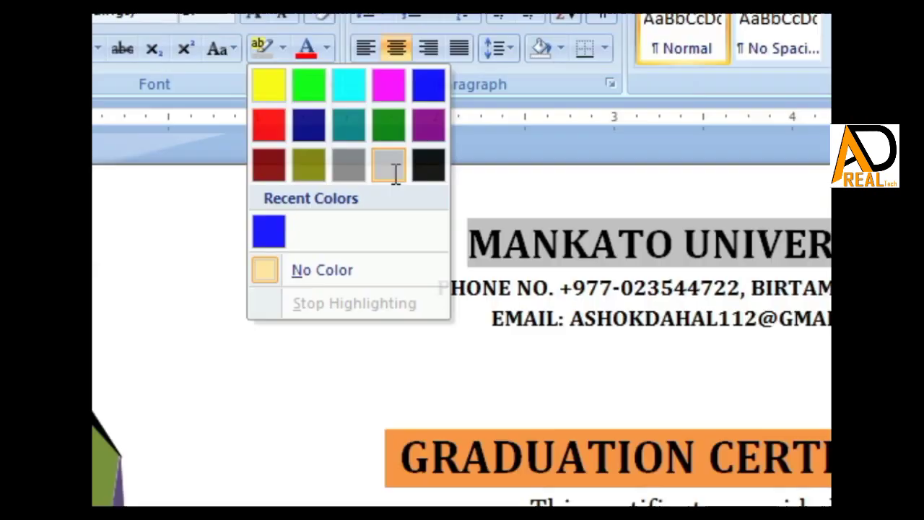
pyautogui.click(396, 174)
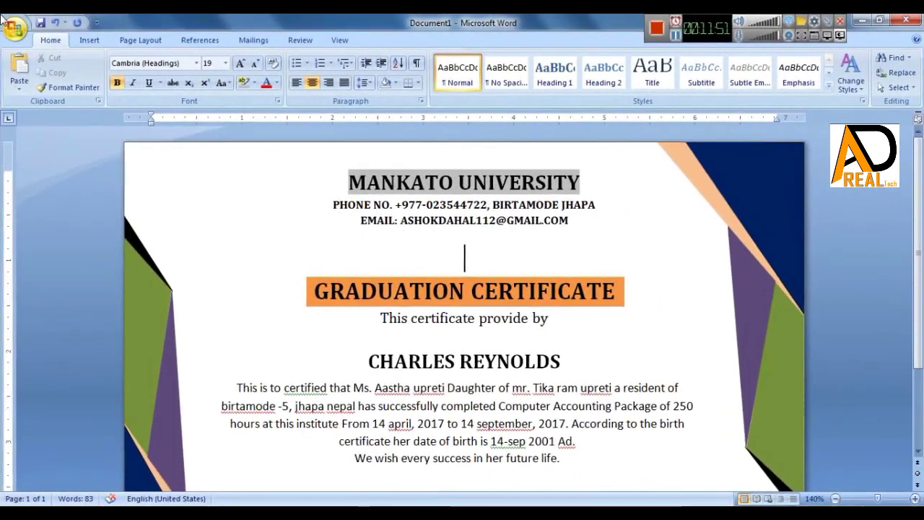
pyautogui.scroll(-3, 468, 329)
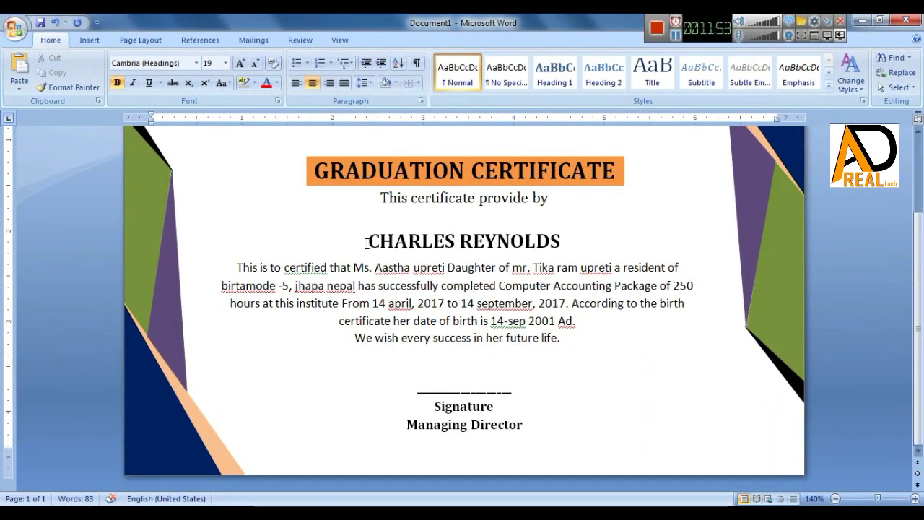
# - Select the recipient's name and try a red highlight on it
pyautogui.moveTo(366, 244); pyautogui.dragTo(613, 243)
pyautogui.press('Right')
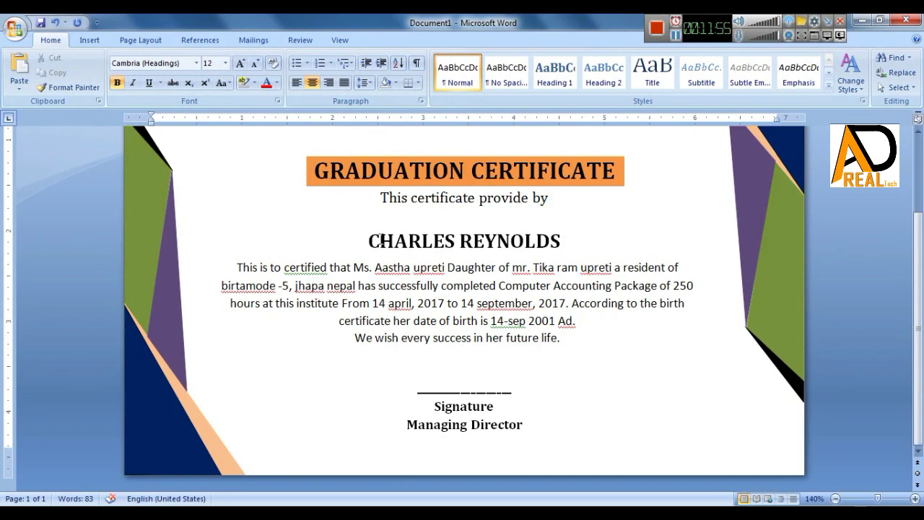
pyautogui.moveTo(369, 241); pyautogui.dragTo(568, 239)
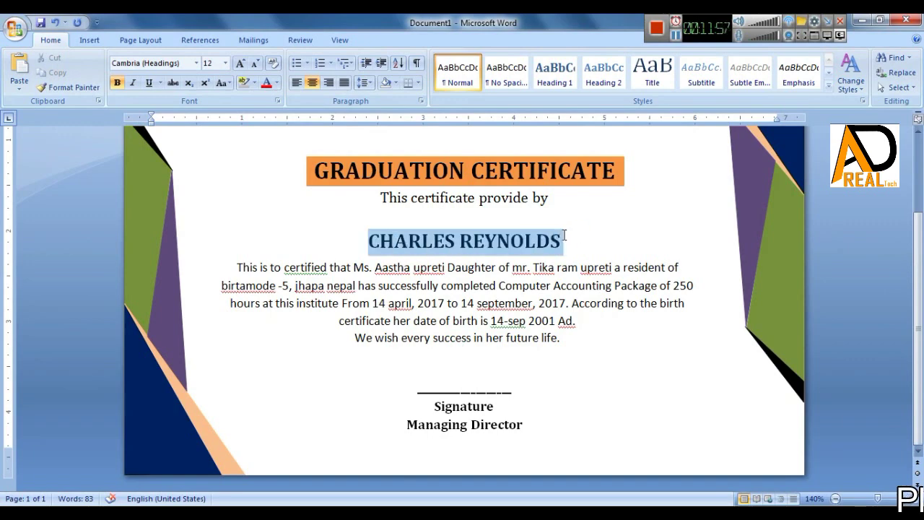
pyautogui.click(543, 252)
pyautogui.scroll(1, 542, 261)
pyautogui.scroll(-1, 542, 261)
pyautogui.moveTo(348, 246); pyautogui.dragTo(562, 241)
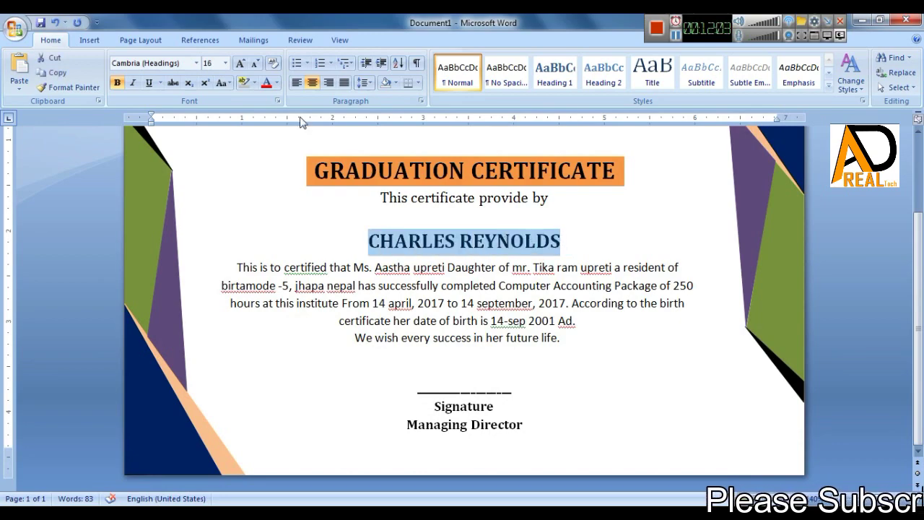
pyautogui.click(254, 83)
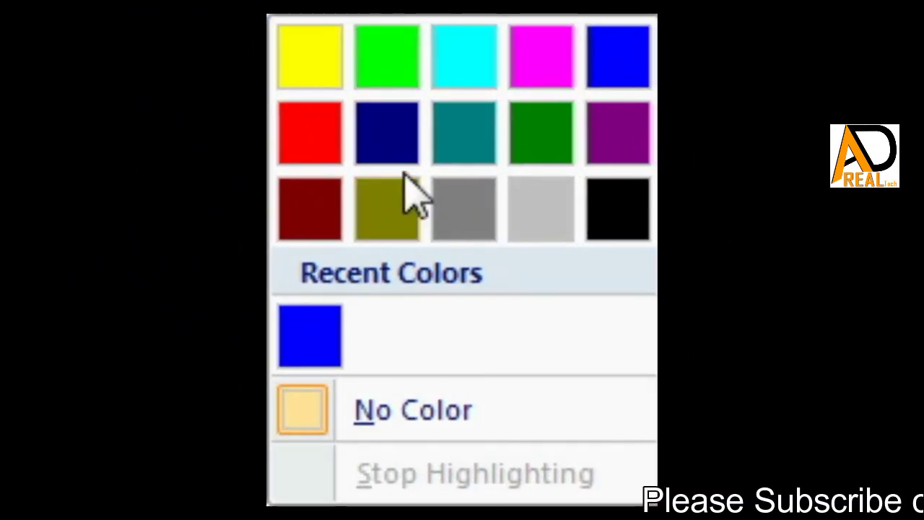
pyautogui.click(327, 137)
pyautogui.click(639, 406)
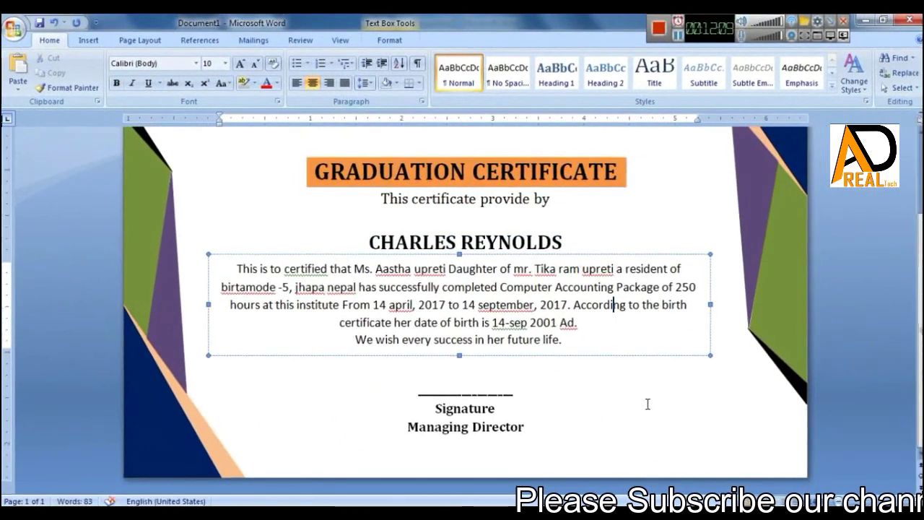
pyautogui.scroll(3, 633, 432)
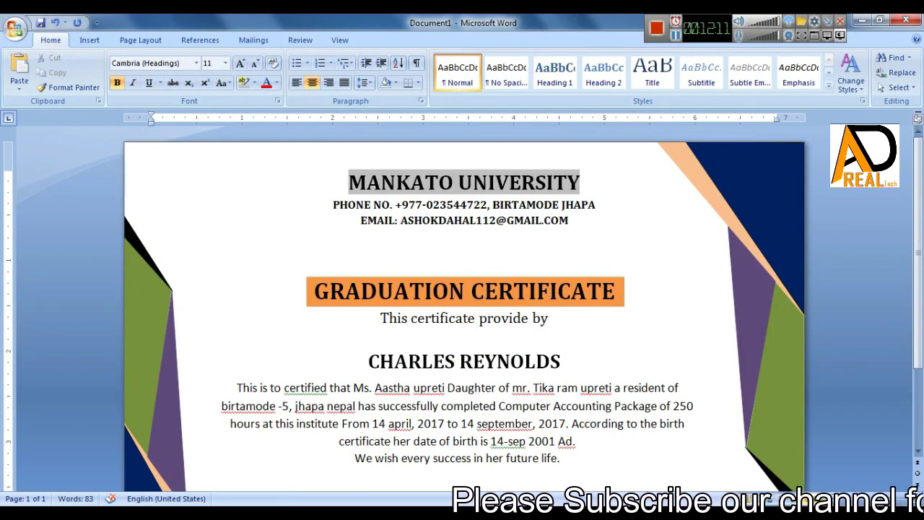
pyautogui.keyDown('ctrl'); pyautogui.scroll(-4, 462, 303); pyautogui.keyUp('ctrl')
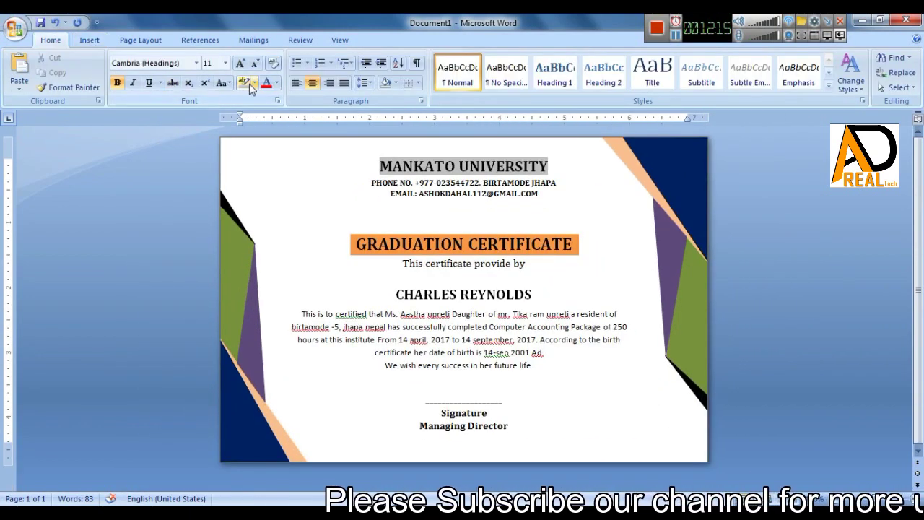
pyautogui.click(85, 42)
# - Draw a page-sized rectangle, send it to back and set it Behind Text
pyautogui.click(206, 72)
pyautogui.click(256, 115)
pyautogui.moveTo(238, 148); pyautogui.dragTo(541, 286)
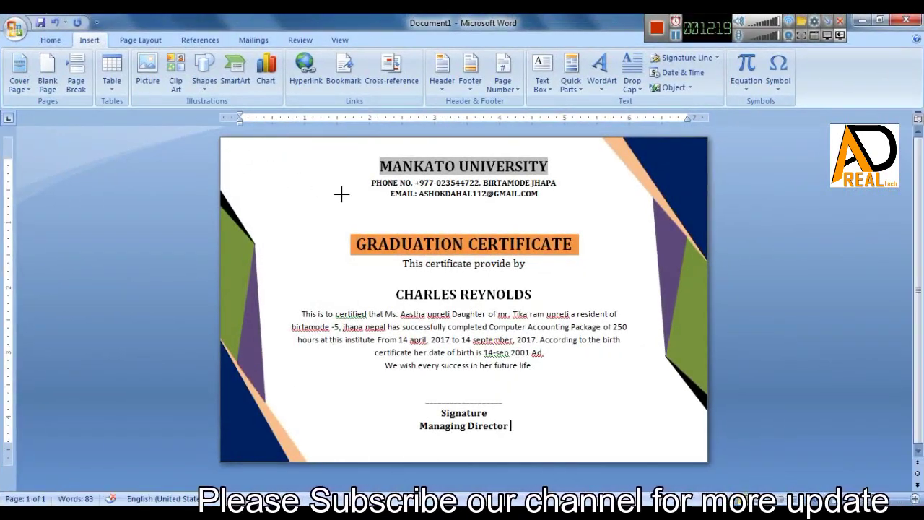
pyautogui.moveTo(542, 285); pyautogui.dragTo(699, 448)
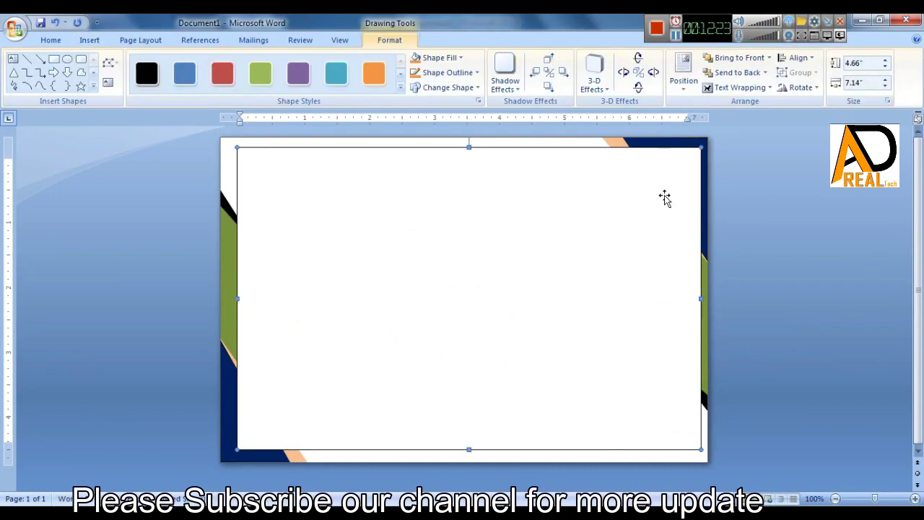
pyautogui.click(739, 73)
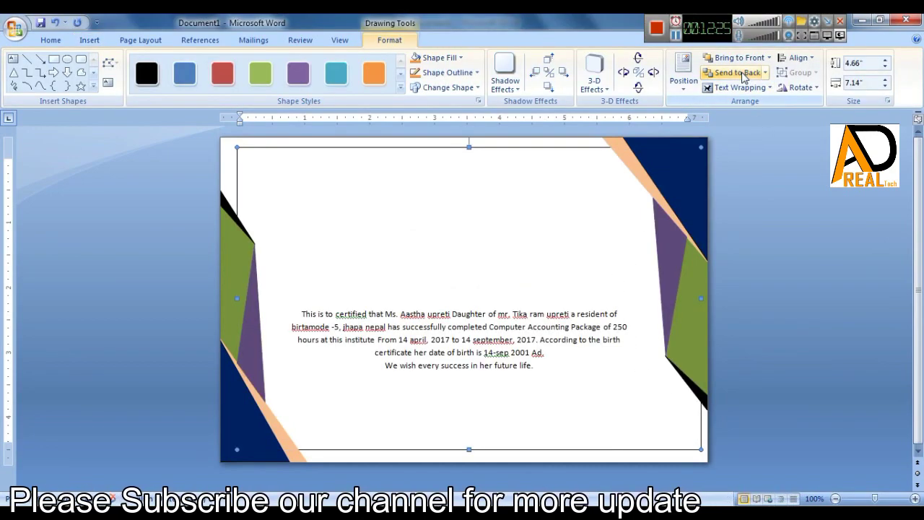
pyautogui.click(740, 87)
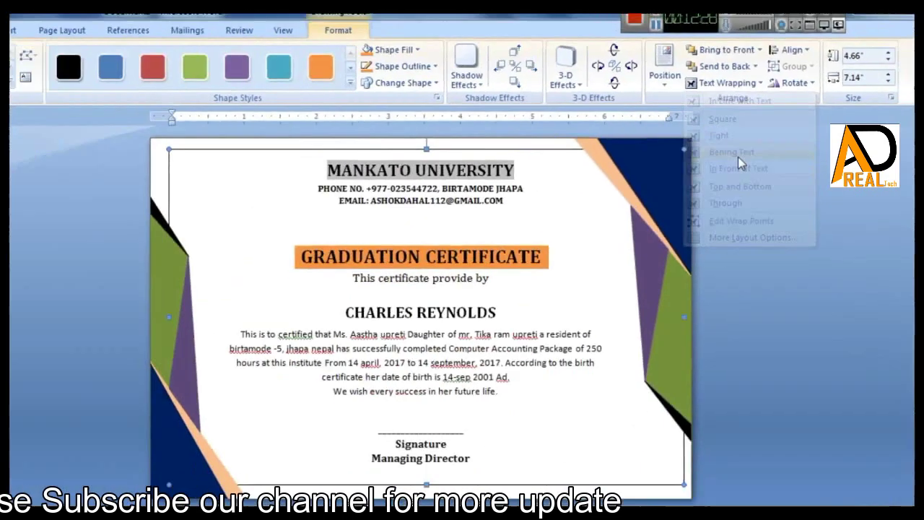
pyautogui.click(738, 156)
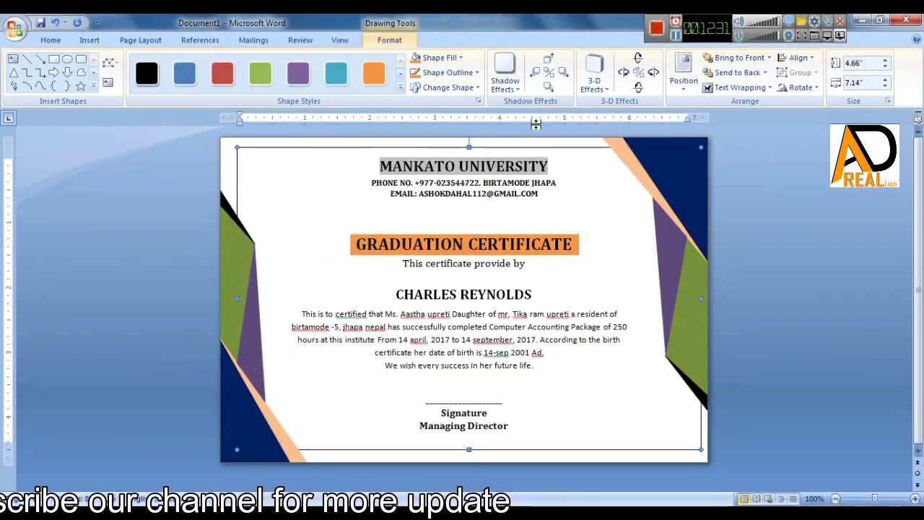
# - Give the border rectangle a 2¼ pt orange outline
pyautogui.click(437, 72)
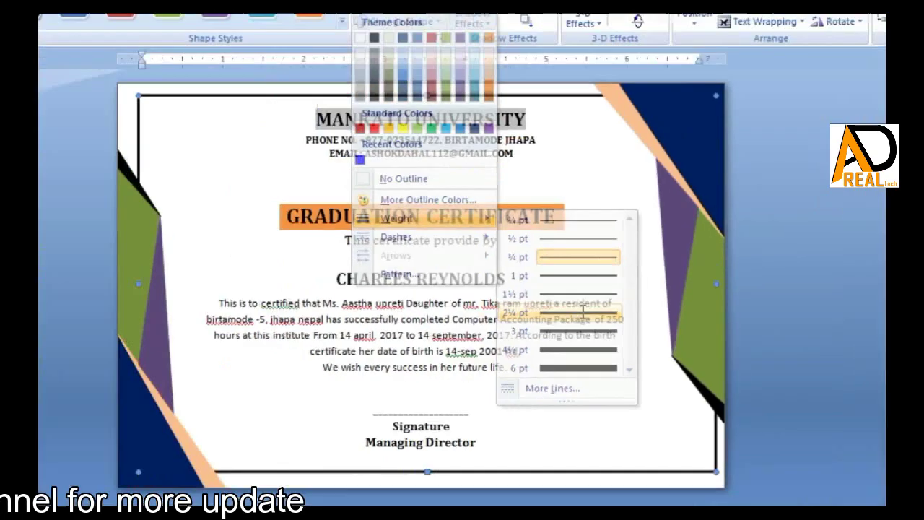
pyautogui.click(477, 289)
pyautogui.press('Left')
pyautogui.press('Left')
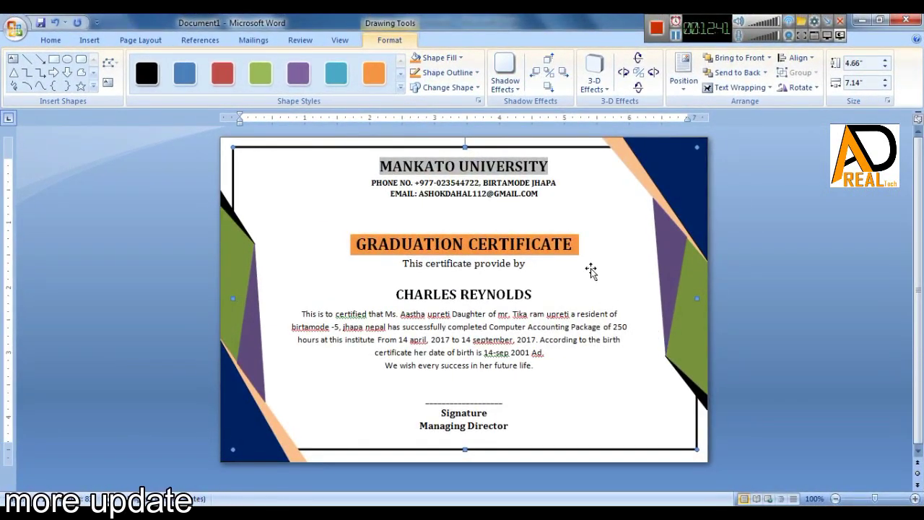
pyautogui.click(433, 72)
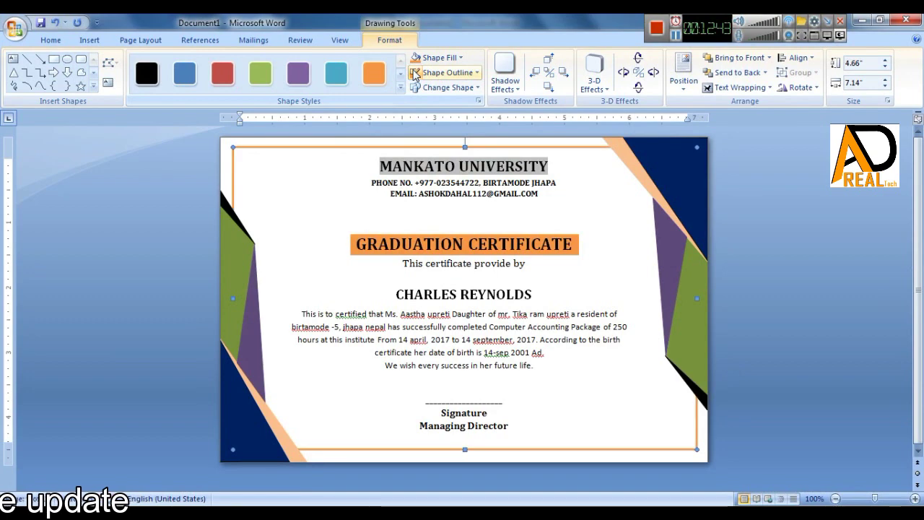
pyautogui.press('Escape')
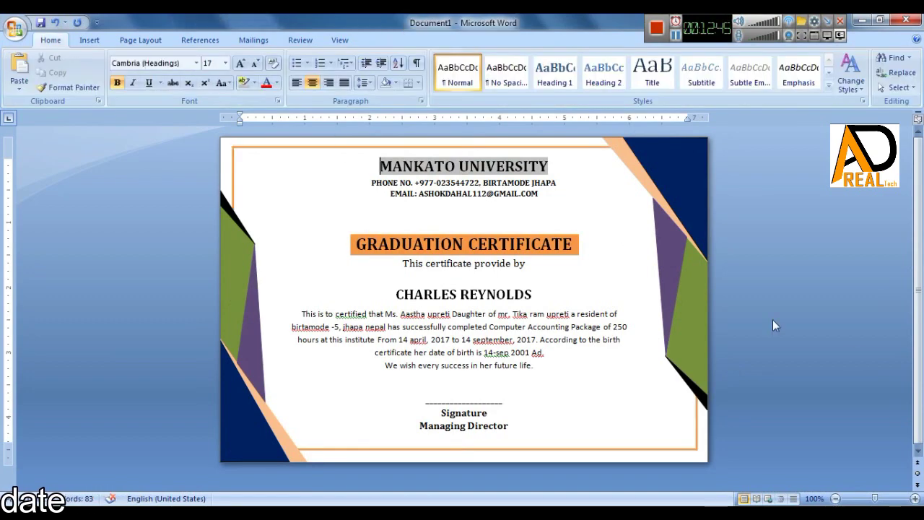